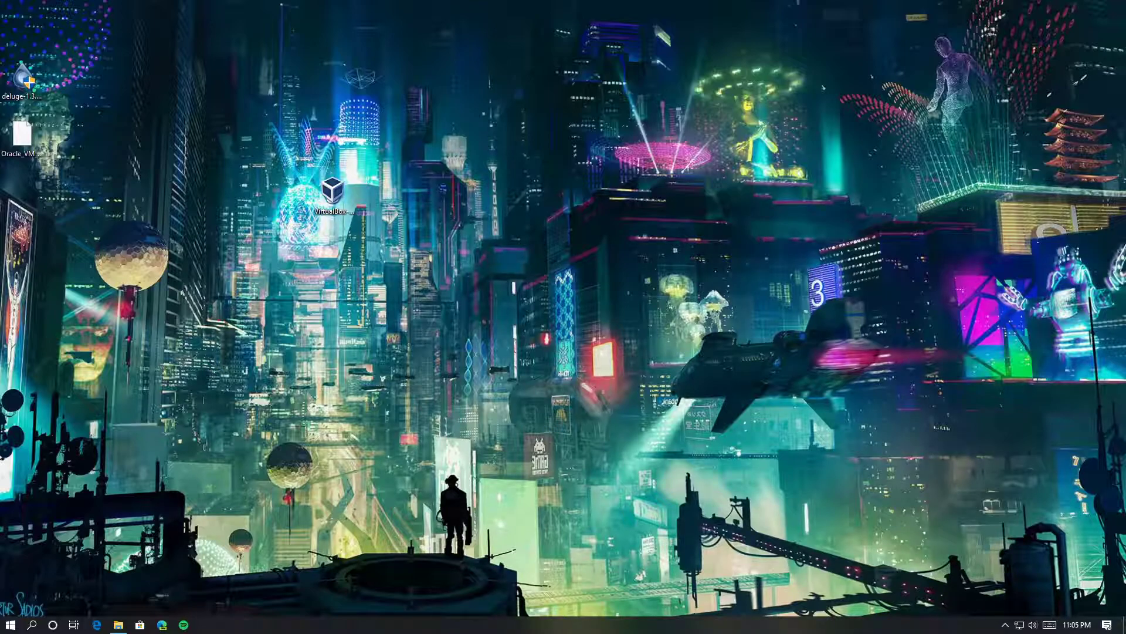
# Bring Firefox back onto the screen with the VirtualBox 6.1.2 Downloads page scrolled to the top
pyautogui.moveTo(1125, 108); pyautogui.dragTo(604, 2)
pyautogui.scroll(2, 285, 263)
pyautogui.scroll(1, 285, 263)
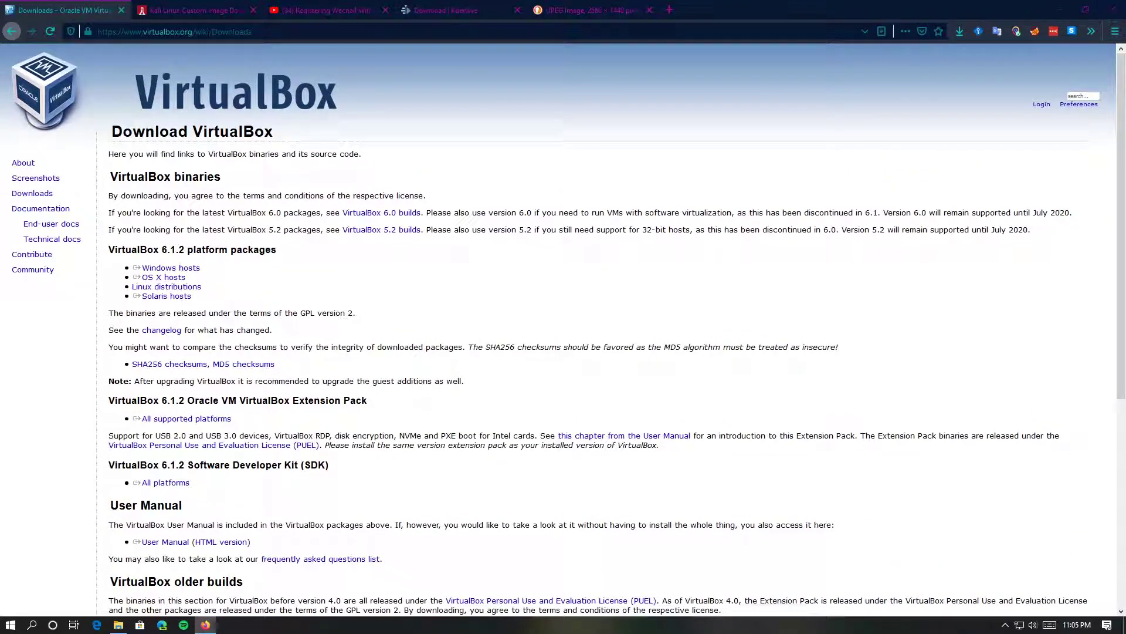
# Highlight the page address and host links, then start and cancel the Windows hosts installer download
pyautogui.moveTo(253, 32); pyautogui.dragTo(103, 48)
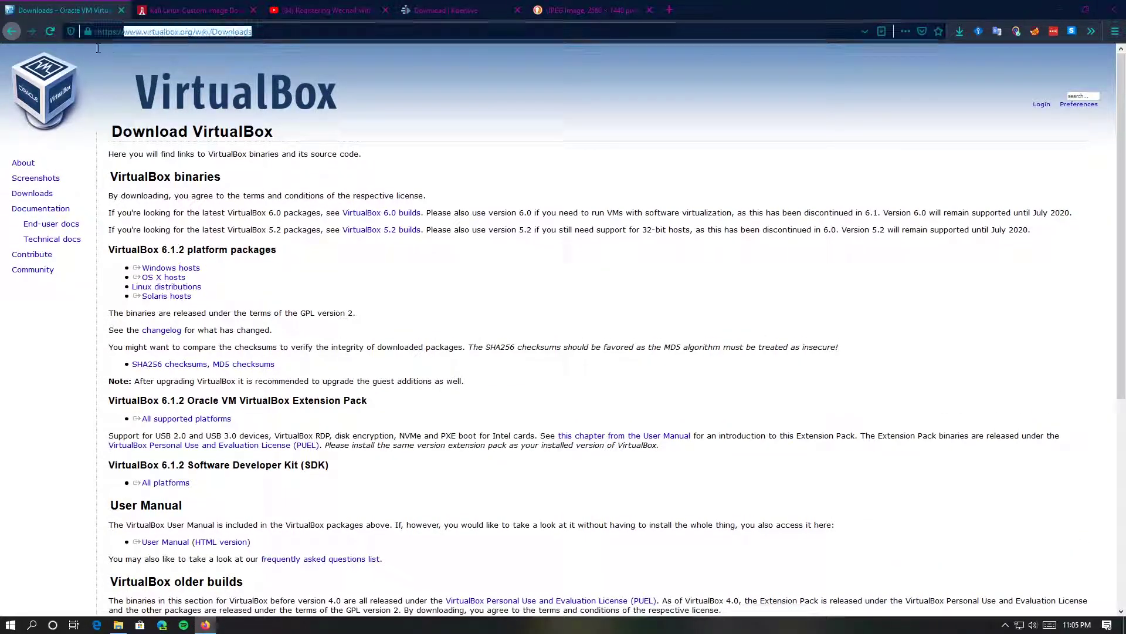
pyautogui.click(322, 242)
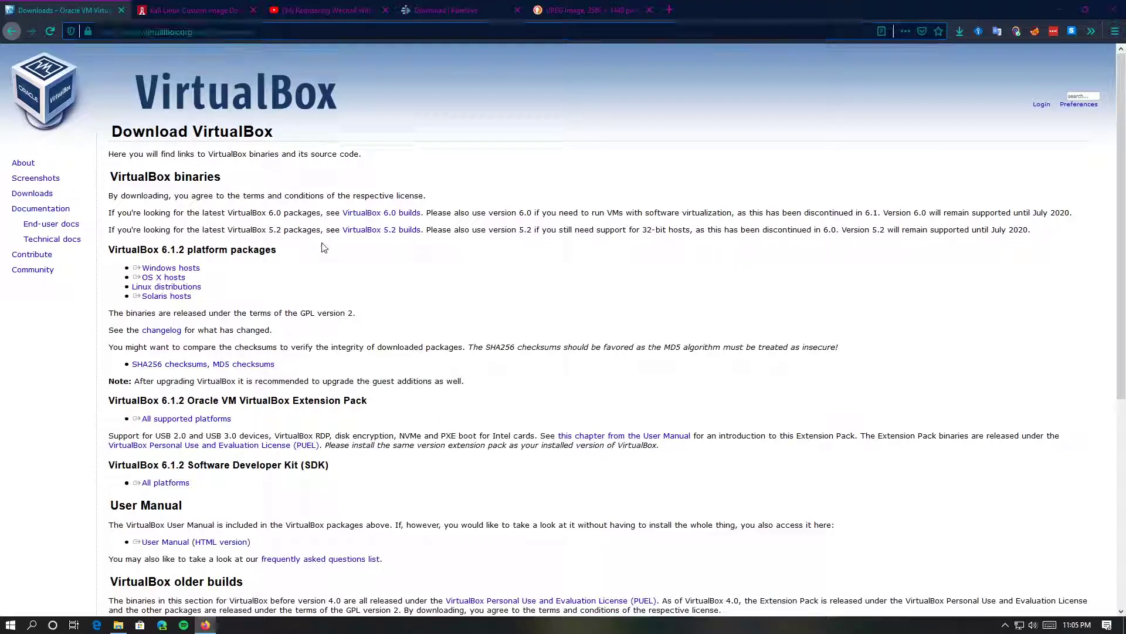
pyautogui.moveTo(132, 268); pyautogui.dragTo(213, 274)
pyautogui.click(196, 268)
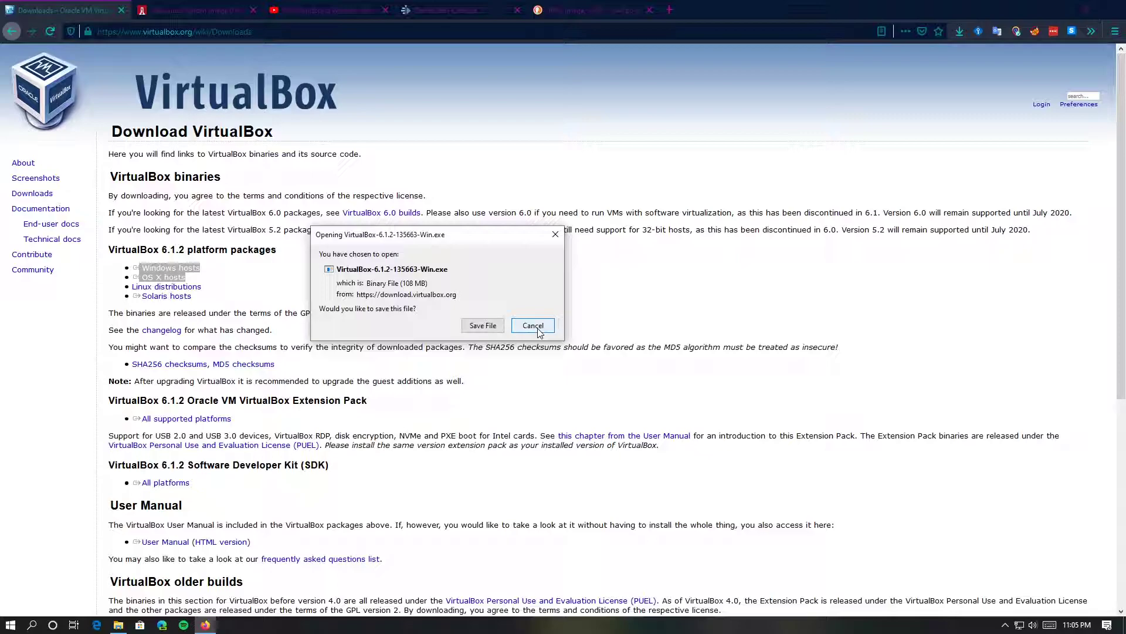
pyautogui.click(539, 330)
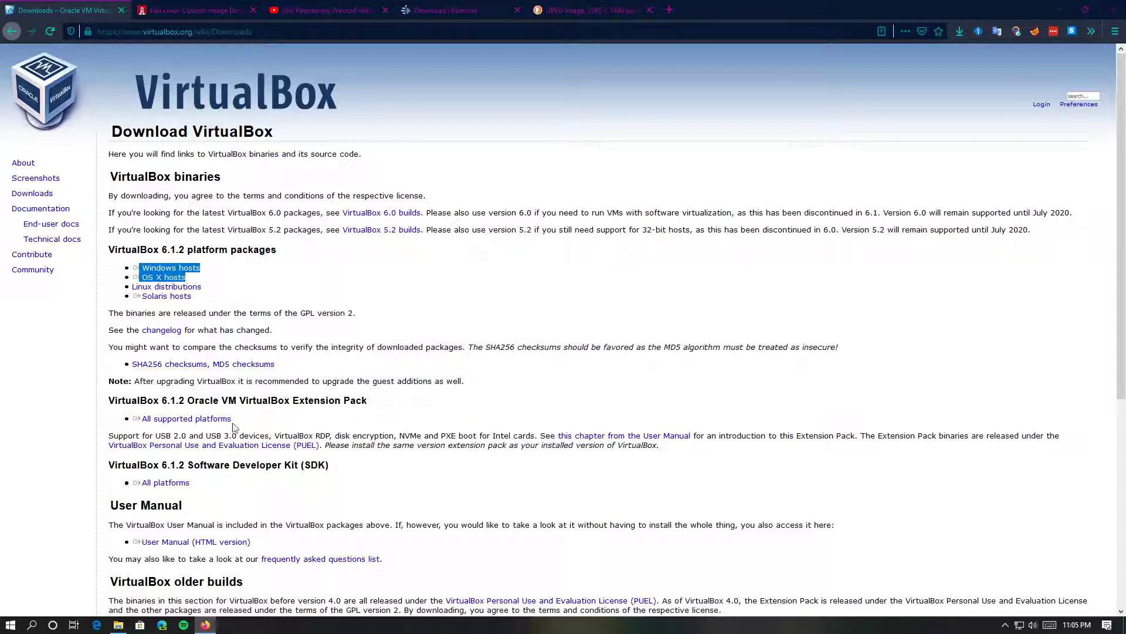
# Point out the all-platforms Extension Pack download and its USB support description
pyautogui.click(144, 423)
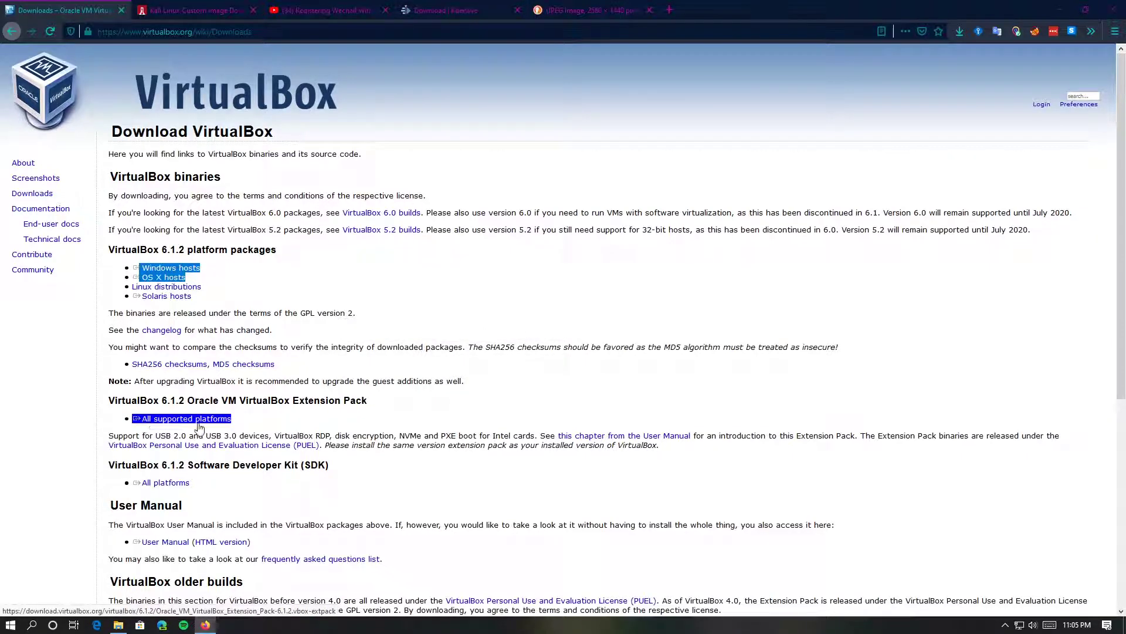
pyautogui.moveTo(284, 401); pyautogui.dragTo(339, 401)
pyautogui.click(274, 418)
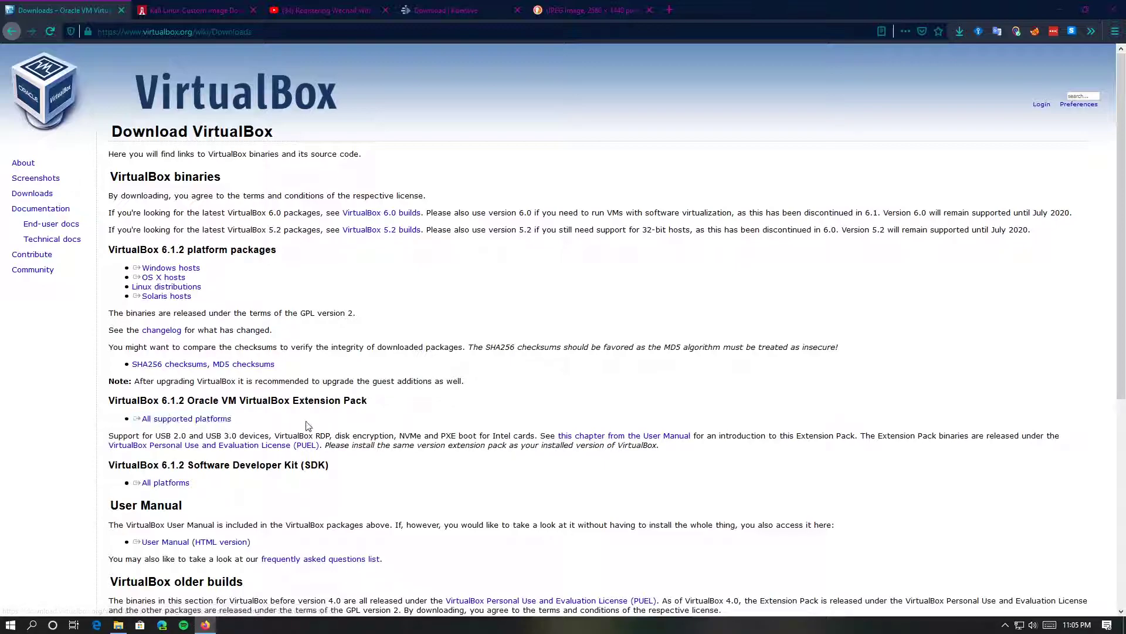
pyautogui.moveTo(144, 436); pyautogui.dragTo(308, 436)
pyautogui.click(310, 437)
# Restore Firefox to a smaller window and close the image tab
pyautogui.click(561, 5)
pyautogui.moveTo(784, 3); pyautogui.dragTo(768, 126)
pyautogui.click(911, 132)
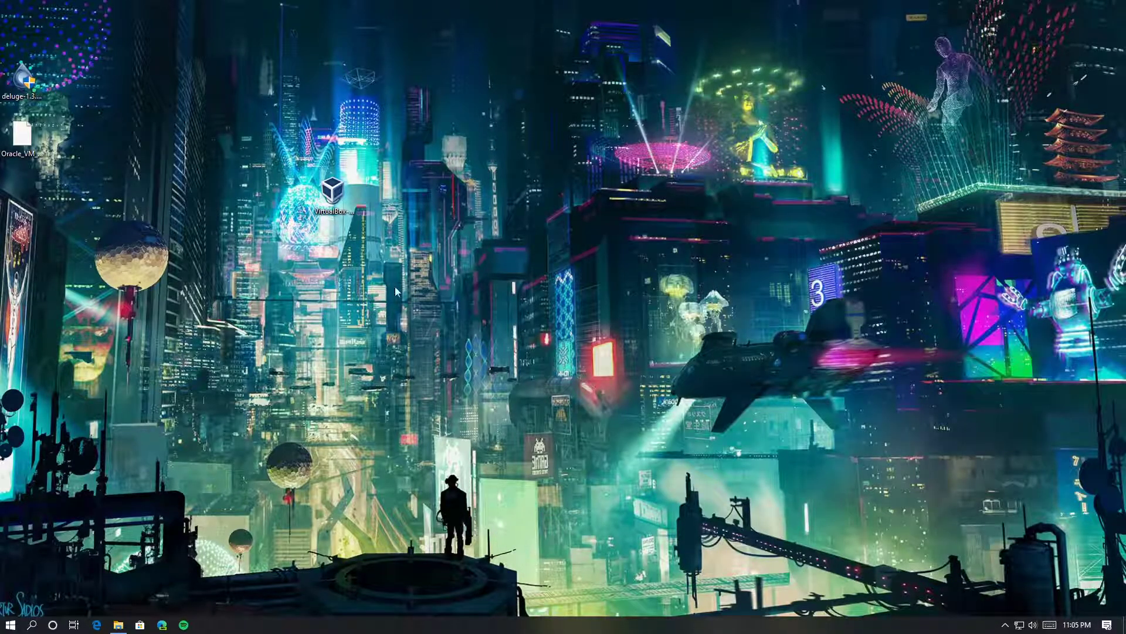
# Launch the VirtualBox 6.1.2 installer and step through features, shortcuts and the network interfaces warning
pyautogui.click(338, 223)
pyautogui.doubleClick(338, 223)
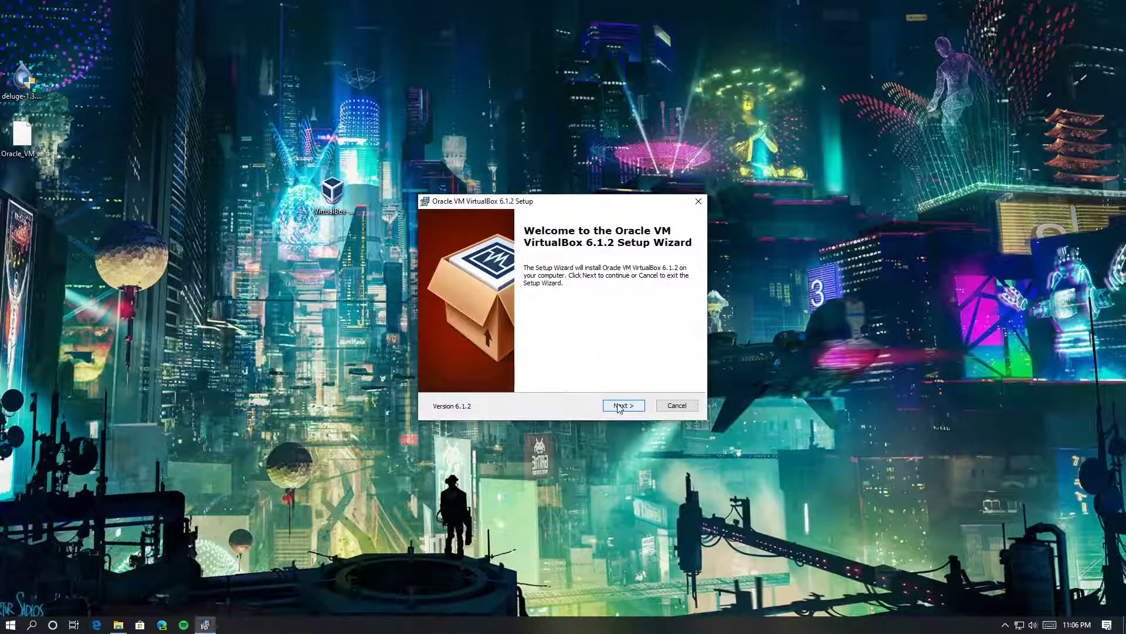
pyautogui.click(619, 407)
pyautogui.click(616, 406)
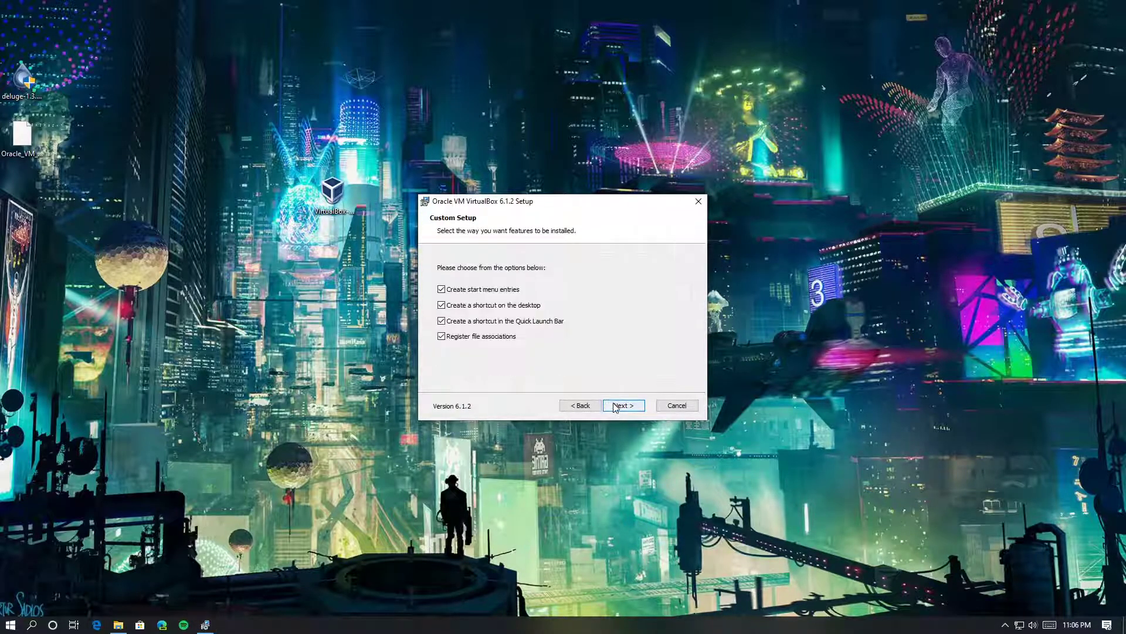
pyautogui.click(596, 407)
pyautogui.click(615, 406)
pyautogui.click(623, 406)
pyautogui.click(624, 405)
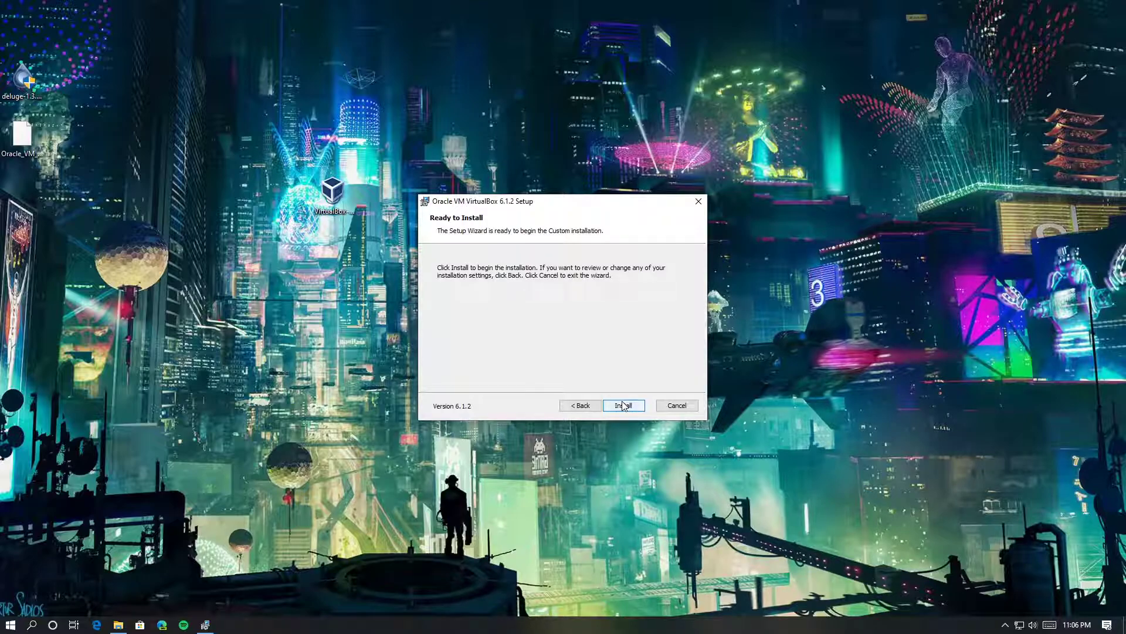
# Recheck the feature list, leaving Python 2.x Support unchanged, and begin installing with the defaults
pyautogui.click(586, 406)
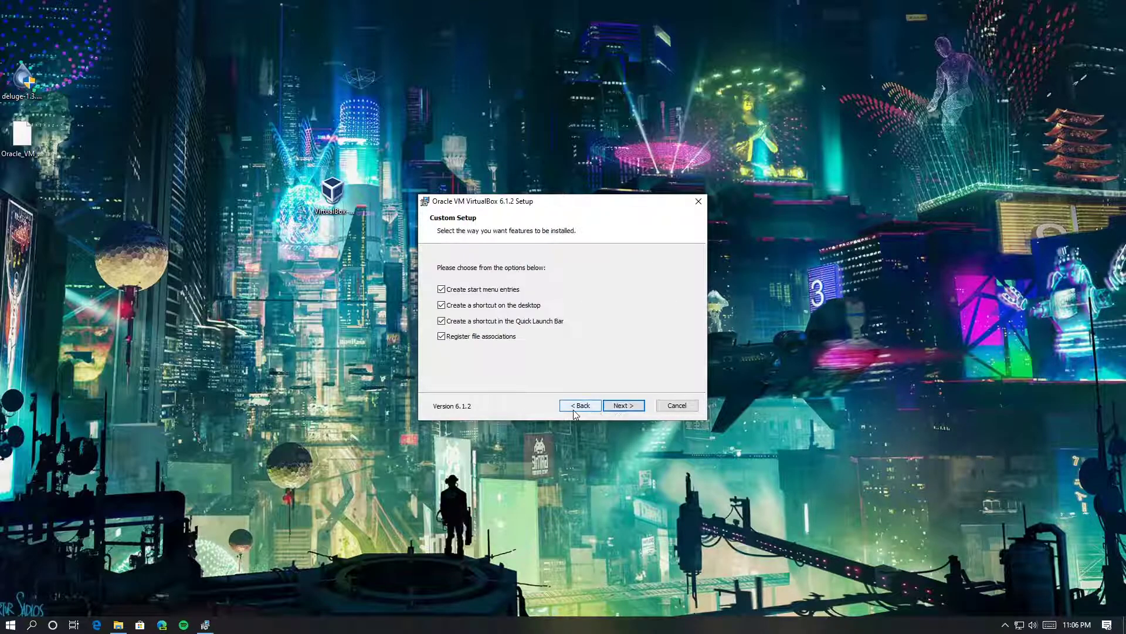
pyautogui.click(586, 407)
pyautogui.click(492, 329)
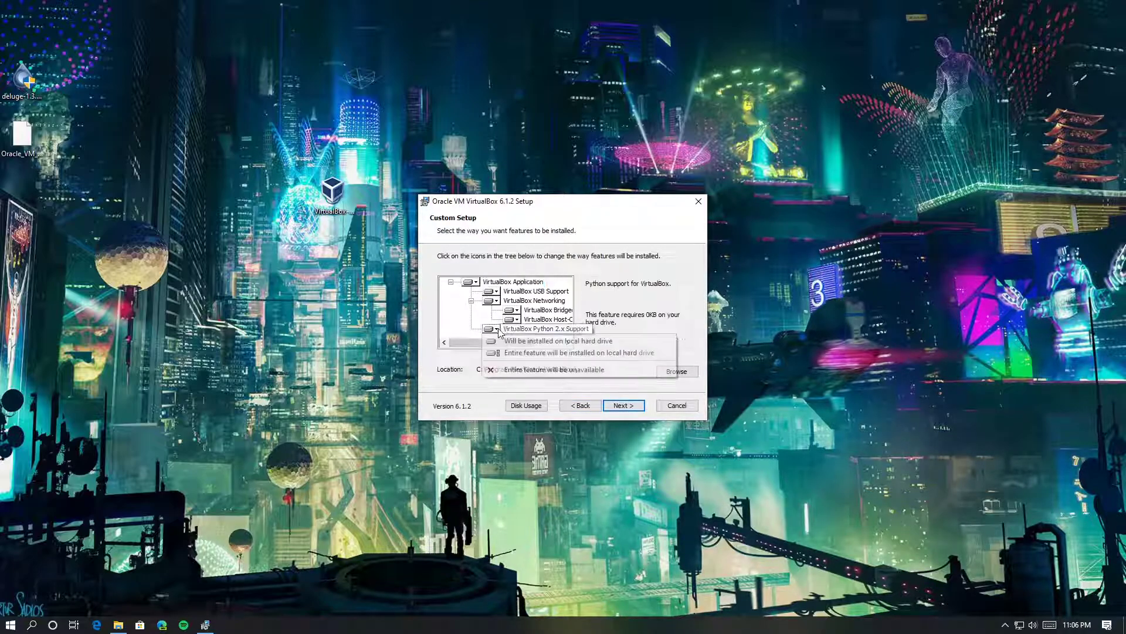
pyautogui.click(656, 415)
pyautogui.click(624, 405)
pyautogui.click(628, 406)
pyautogui.click(630, 411)
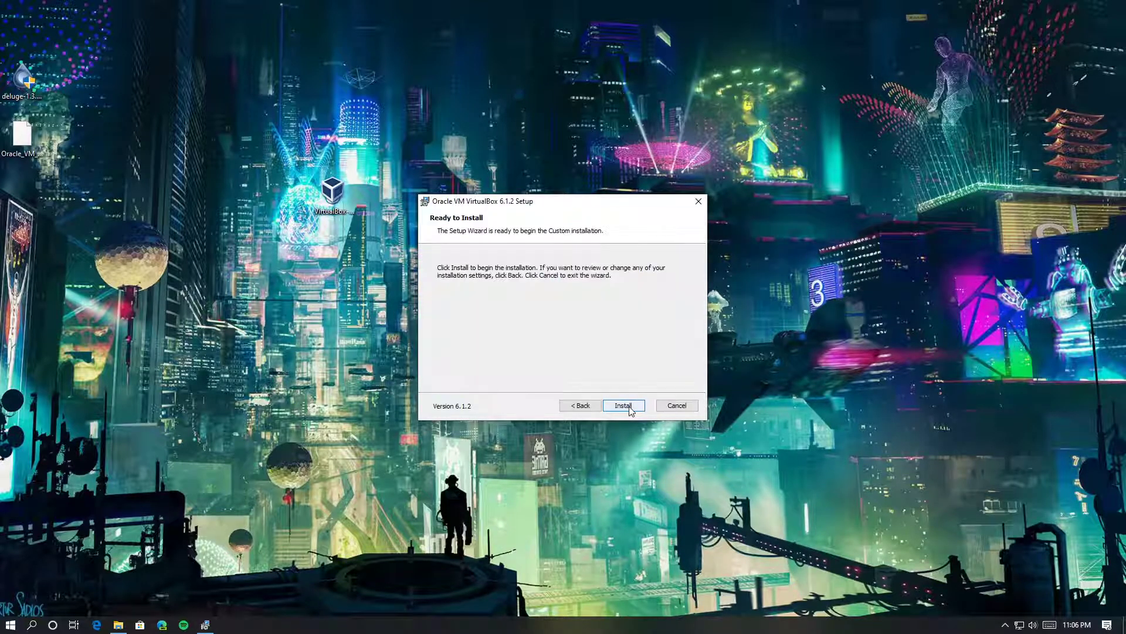
pyautogui.click(624, 405)
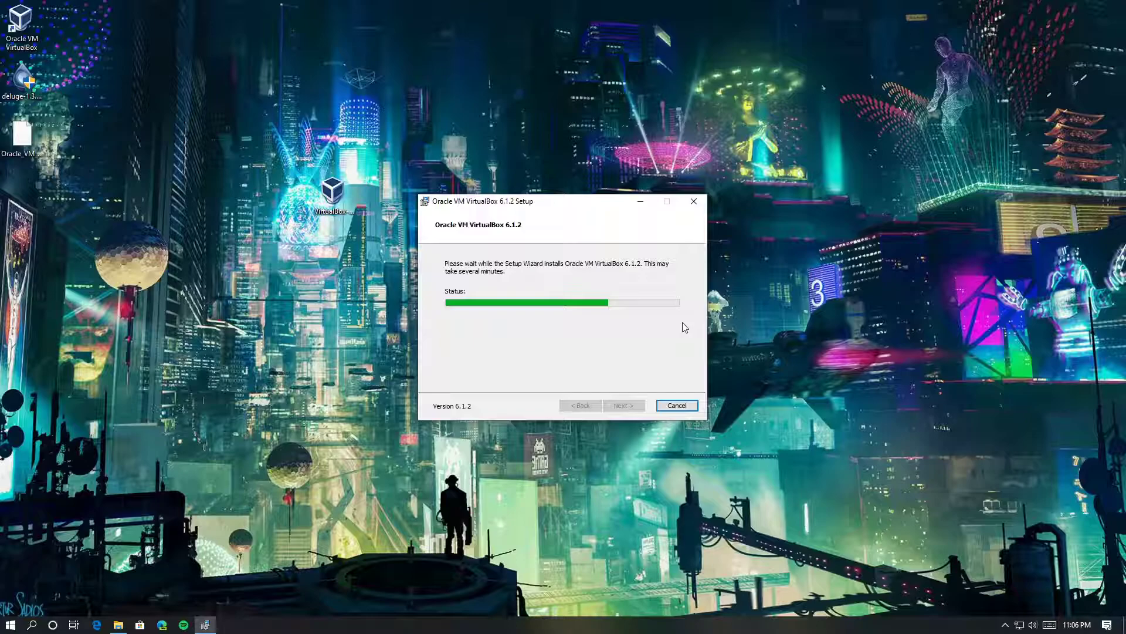
# Let installation complete, tidy the installer icon into the left column, and finish setup to start VirtualBox
pyautogui.moveTo(332, 188); pyautogui.dragTo(30, 194)
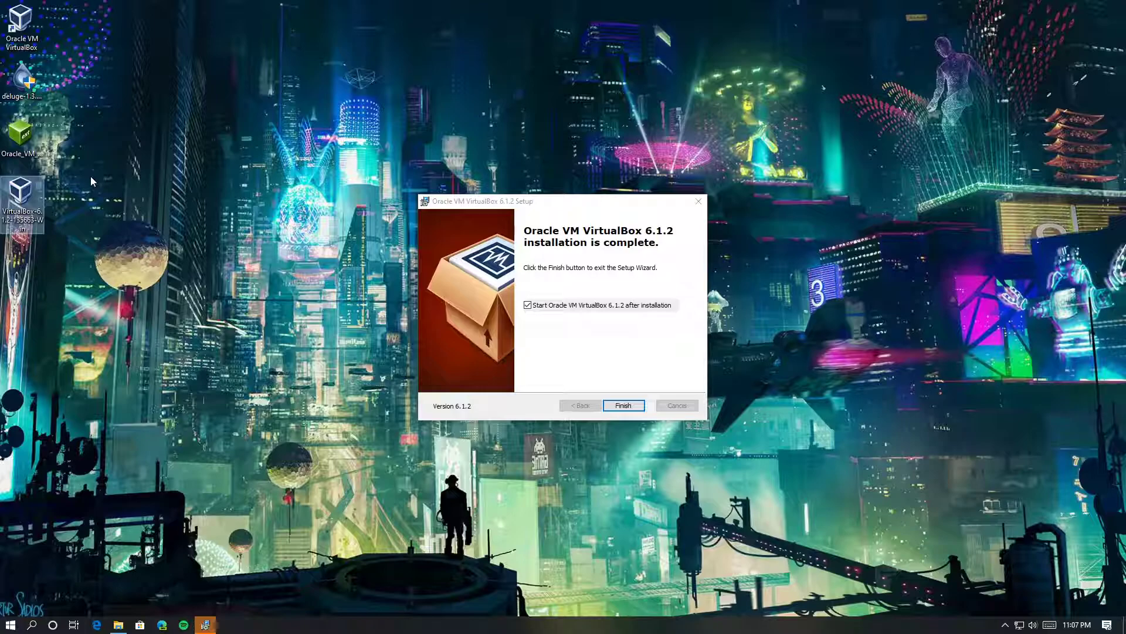
pyautogui.click(625, 409)
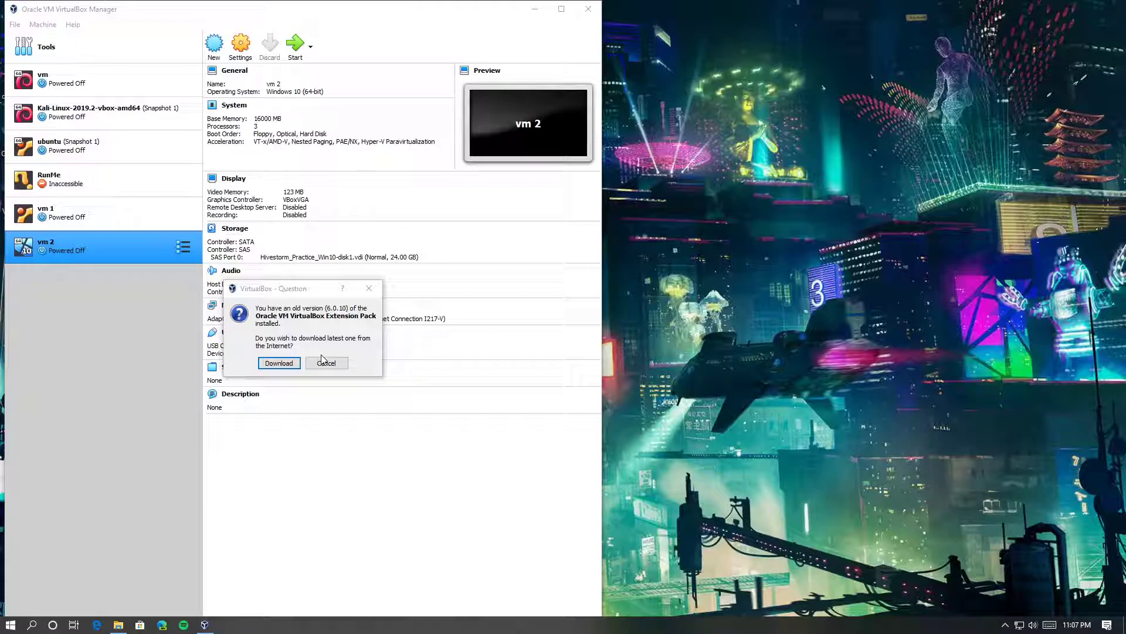
# Download the newest Extension Pack, upgrade the older 6.0.10 one, and accept its licence
pyautogui.click(278, 363)
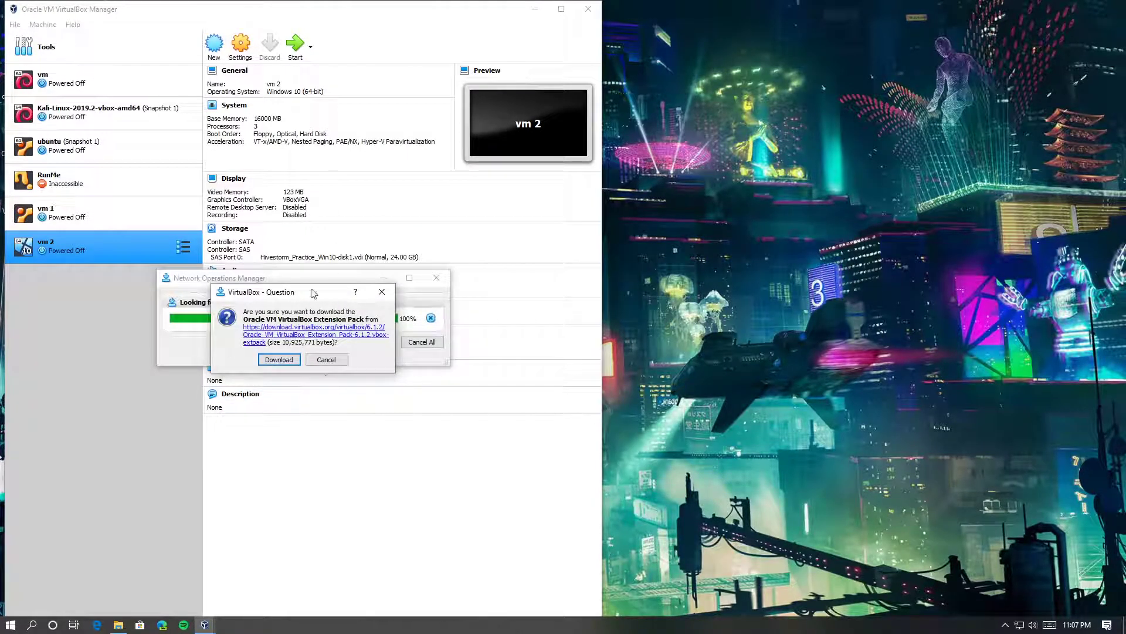
pyautogui.click(283, 364)
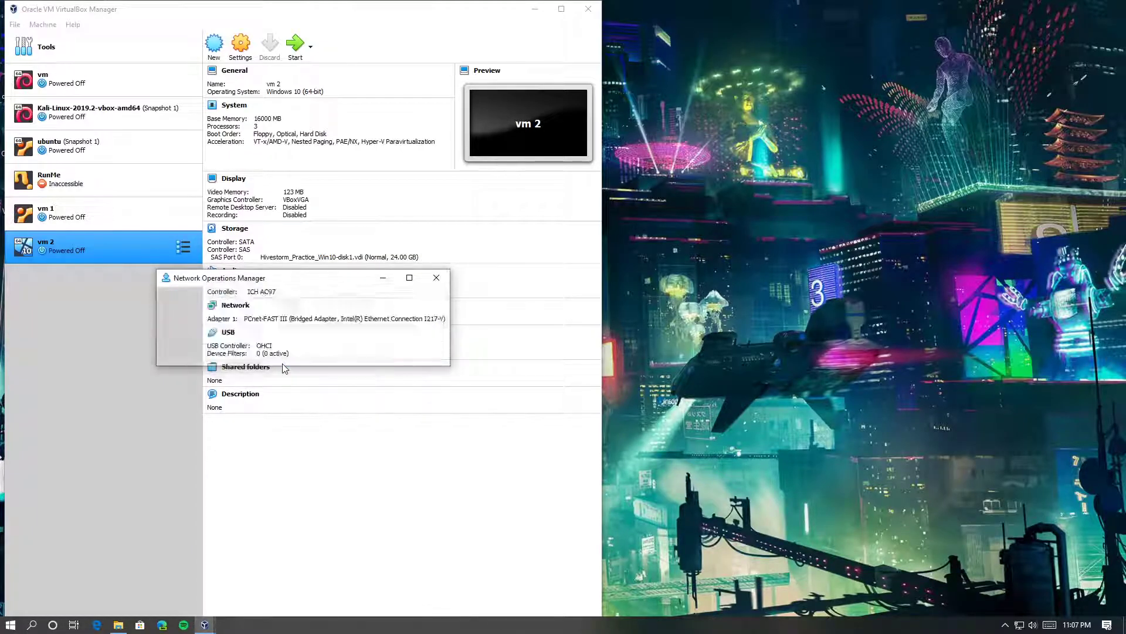
pyautogui.click(290, 375)
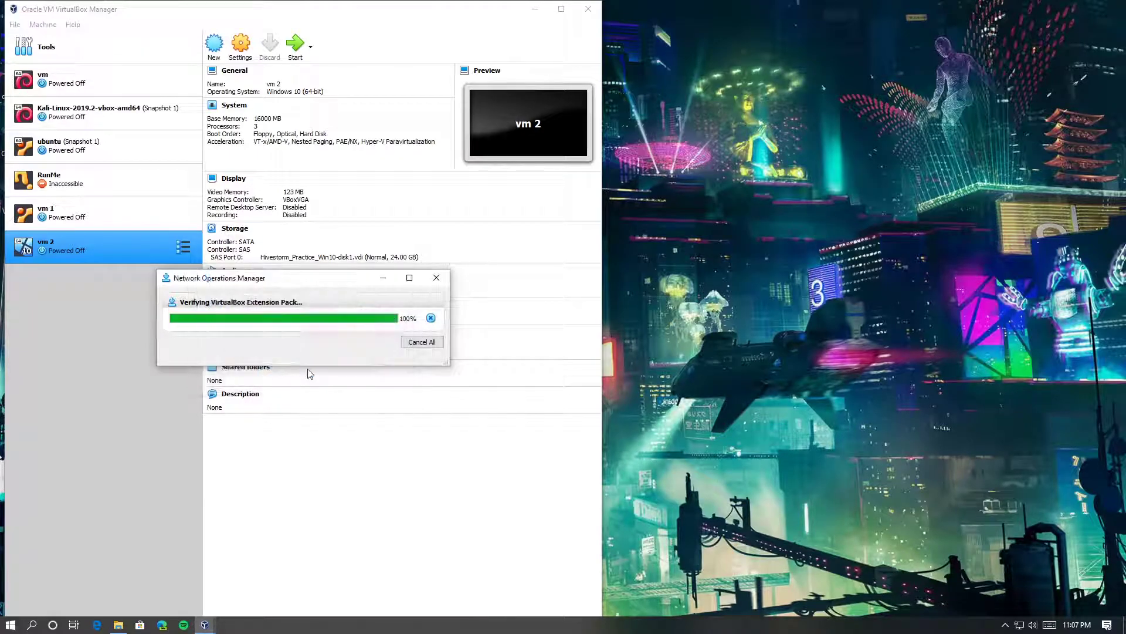
pyautogui.click(281, 401)
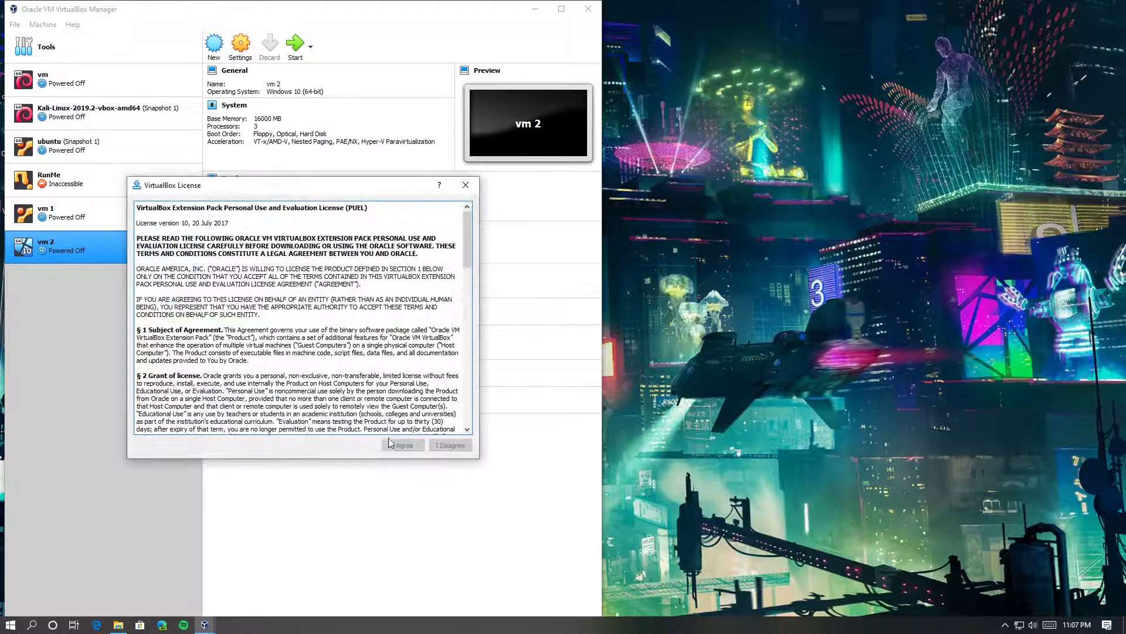
pyautogui.scroll(-15, 406, 399)
pyautogui.click(403, 445)
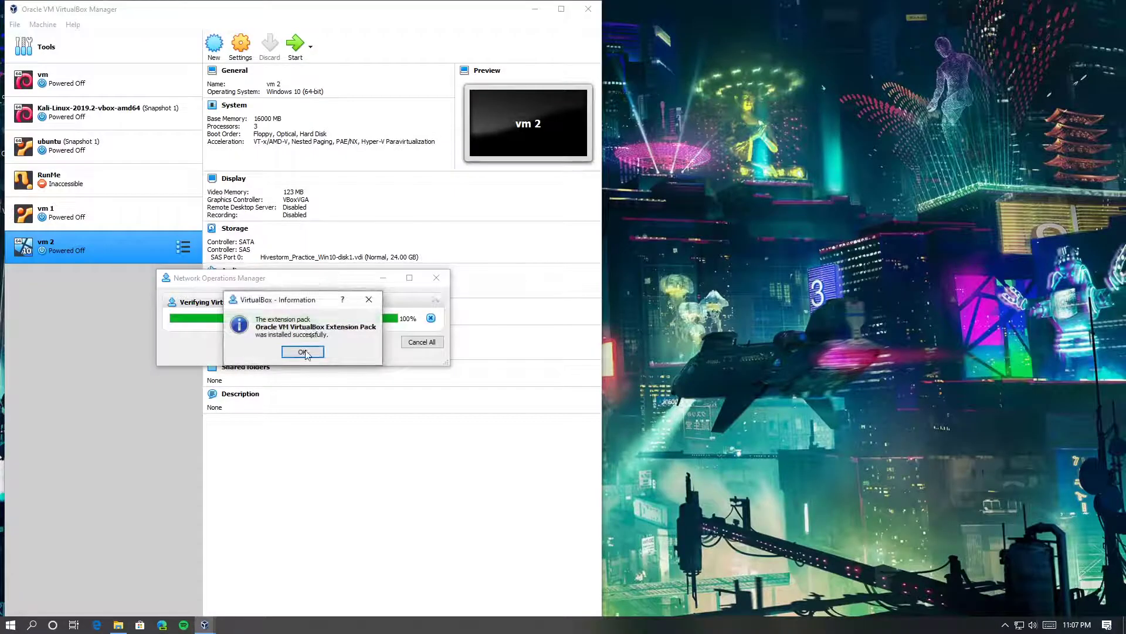
pyautogui.click(306, 351)
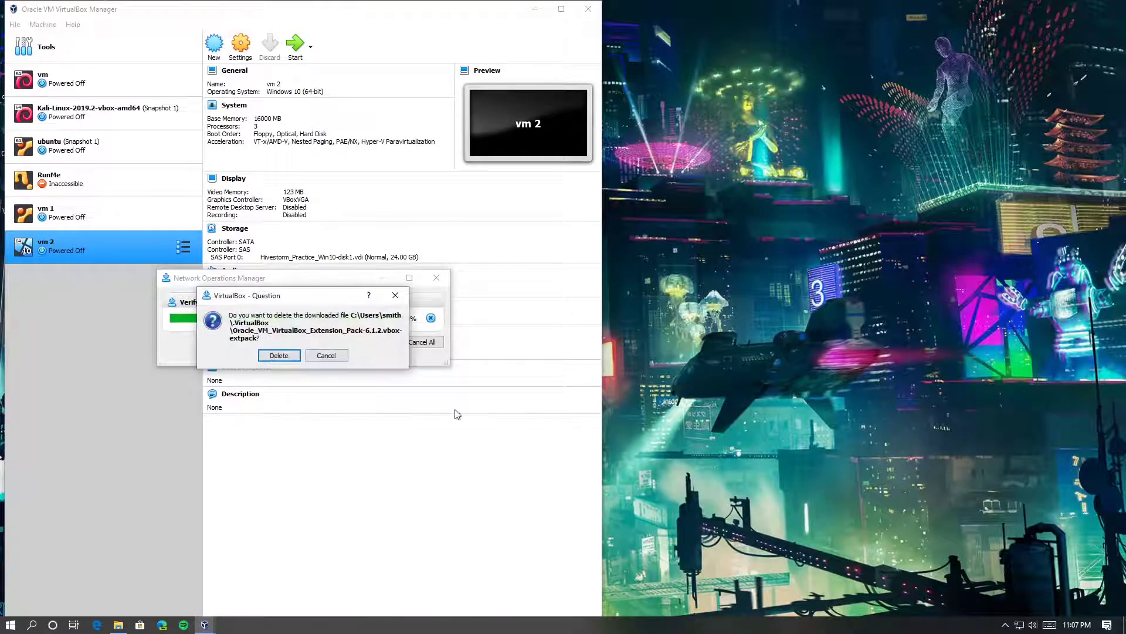
# Delete the downloaded Extension Pack file and move VirtualBox Manager to mid-screen
pyautogui.click(288, 359)
pyautogui.click(279, 352)
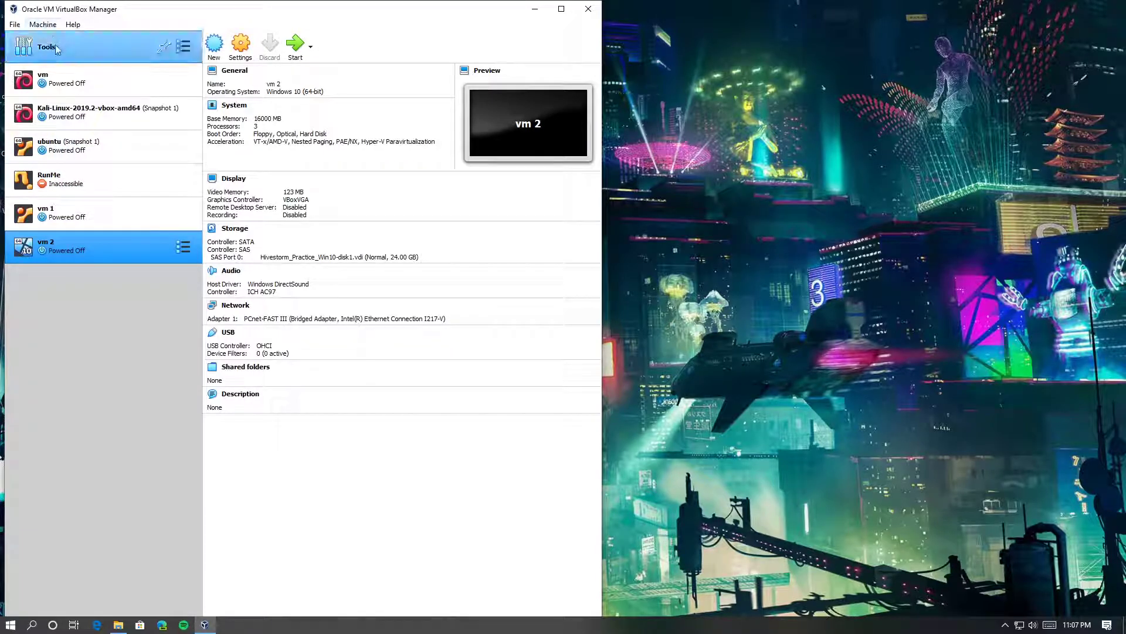
pyautogui.moveTo(99, 8); pyautogui.dragTo(374, 108)
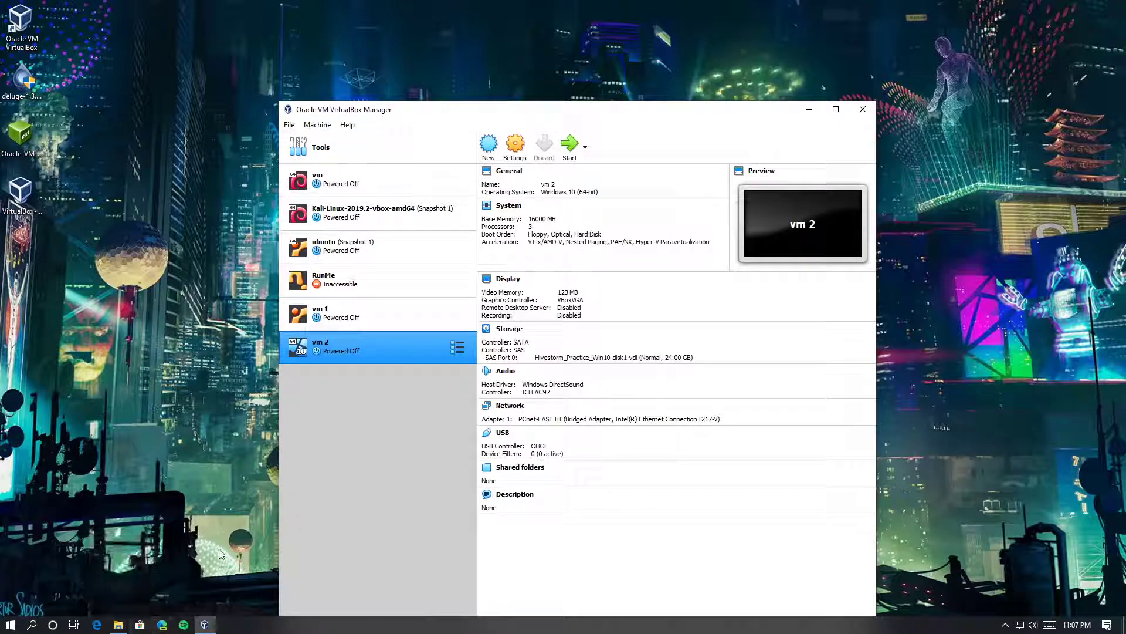
# Close the Explorer window holding the folder and retry moving the Kali folder to the Desktop
pyautogui.click(118, 624)
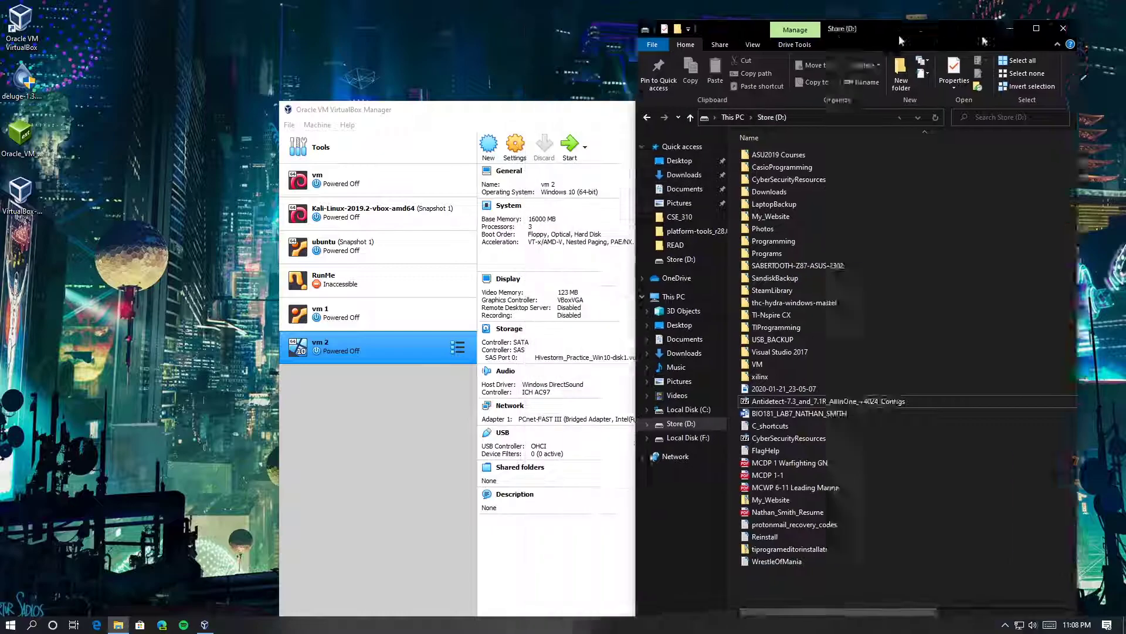
pyautogui.click(1064, 26)
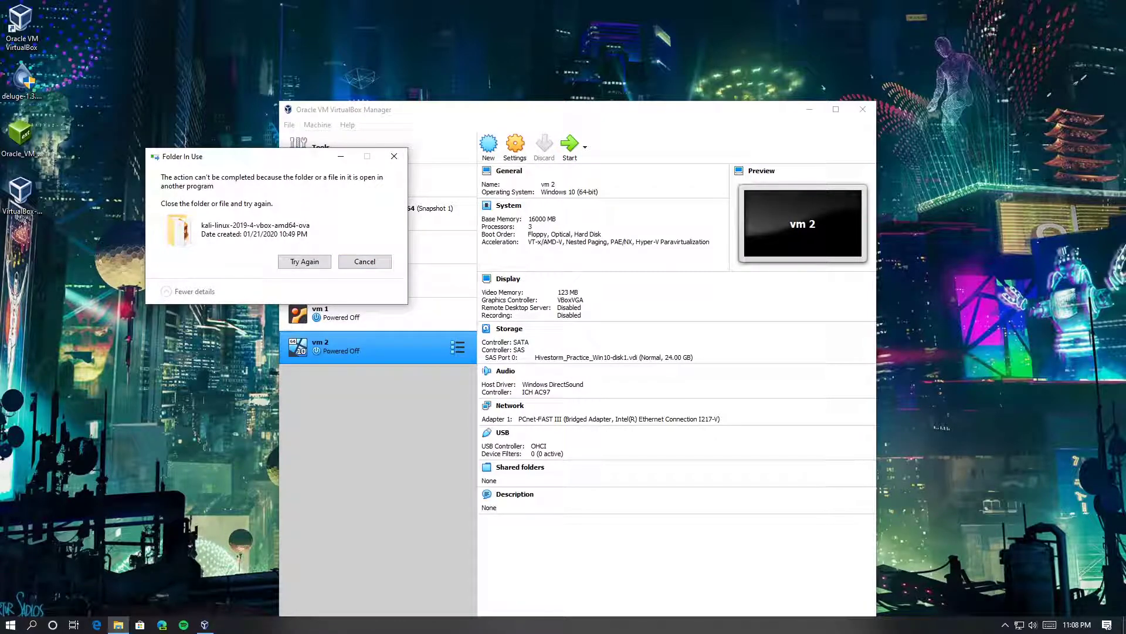
pyautogui.click(282, 264)
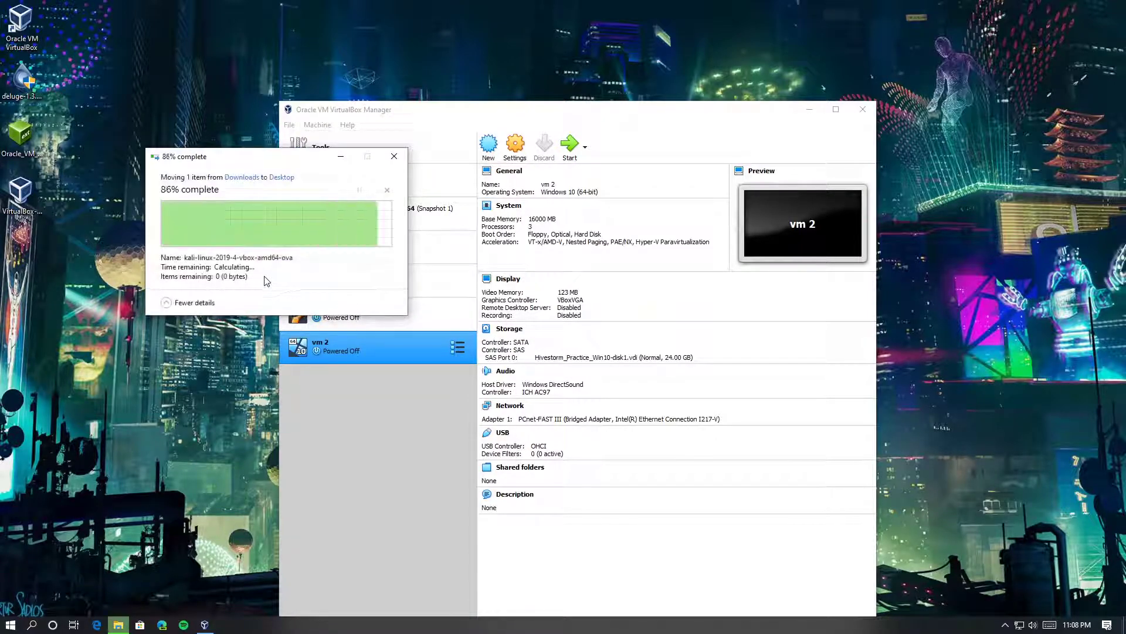
pyautogui.click(206, 132)
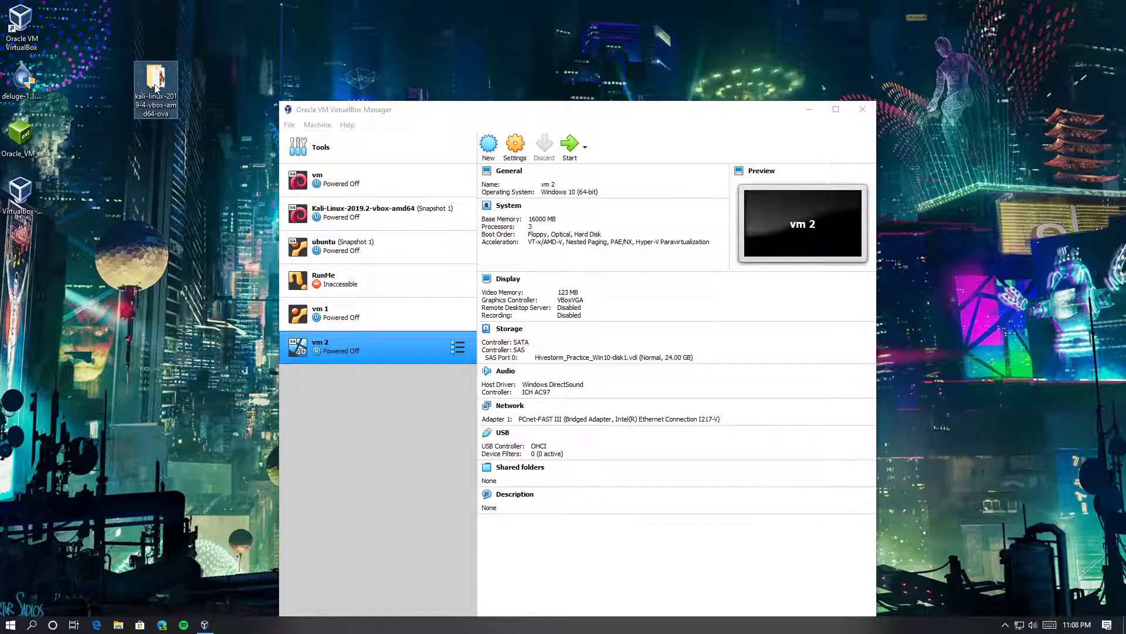
# Bring the Kali OVA folder window onscreen, widen it, and widen the Type column
pyautogui.moveTo(1125, 59); pyautogui.dragTo(359, 234)
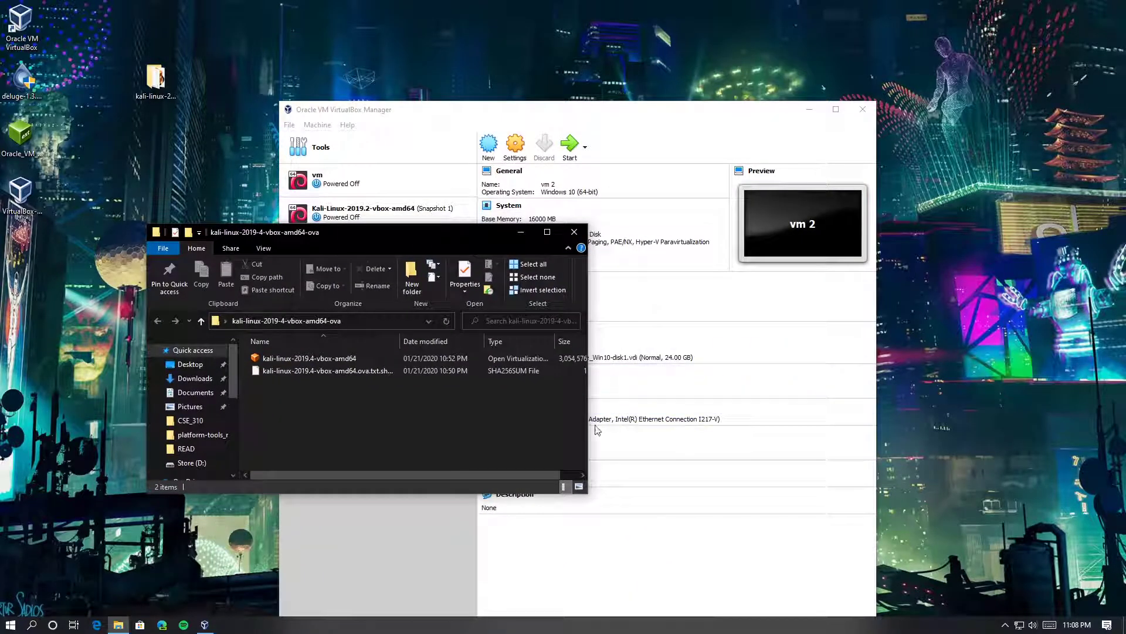
pyautogui.moveTo(588, 429); pyautogui.dragTo(712, 428)
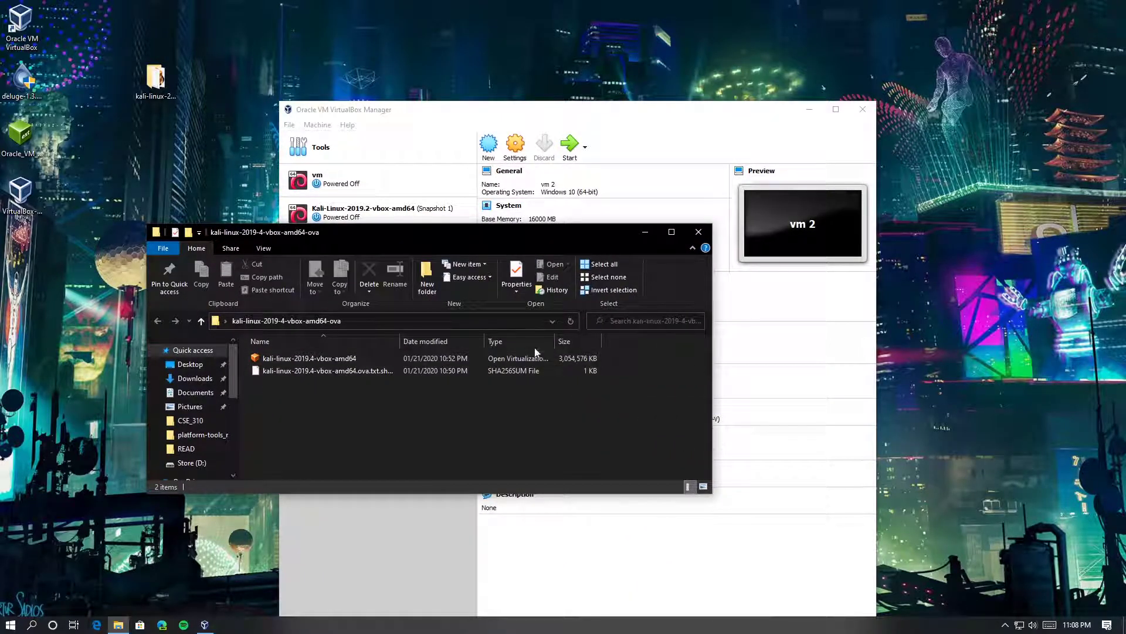
pyautogui.moveTo(555, 341); pyautogui.dragTo(650, 341)
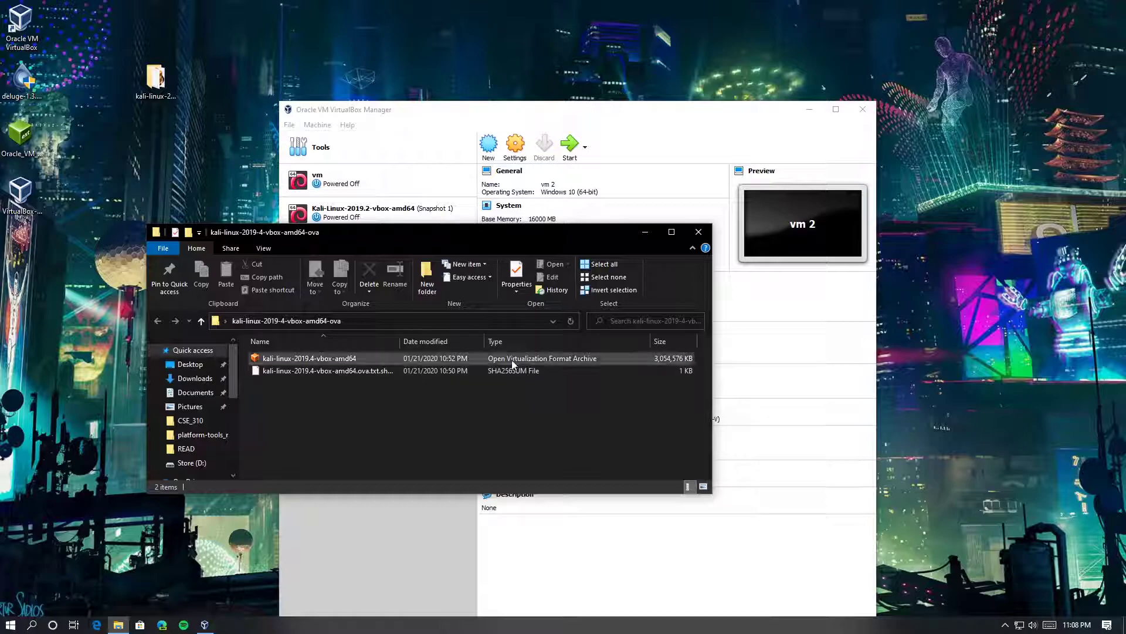
pyautogui.moveTo(360, 237); pyautogui.dragTo(354, 251)
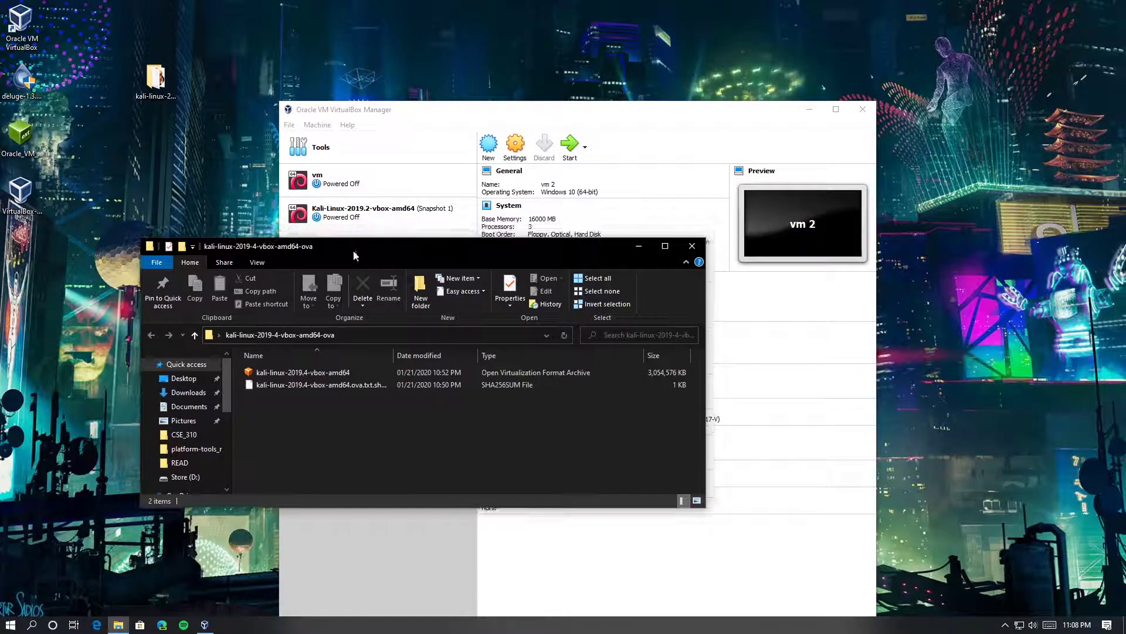
# Arrange the Kali folder window and VirtualBox Manager so the VM list stays visible
pyautogui.click(427, 113)
pyautogui.click(262, 249)
pyautogui.moveTo(270, 251); pyautogui.dragTo(283, 190)
pyautogui.moveTo(361, 185); pyautogui.dragTo(412, 322)
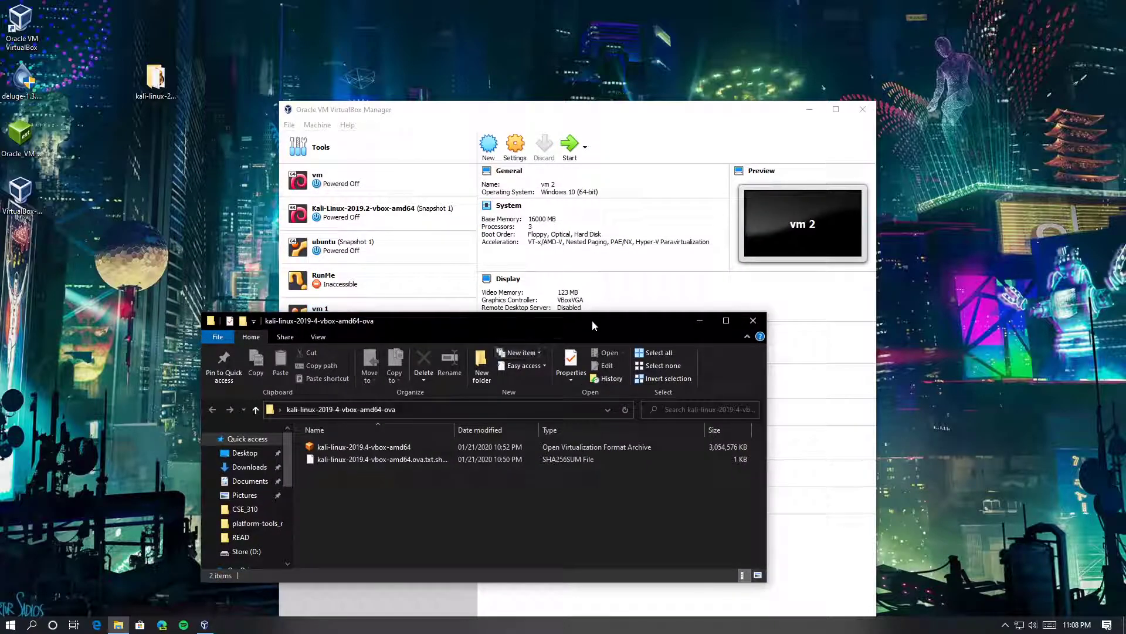
pyautogui.moveTo(583, 326); pyautogui.dragTo(498, 271)
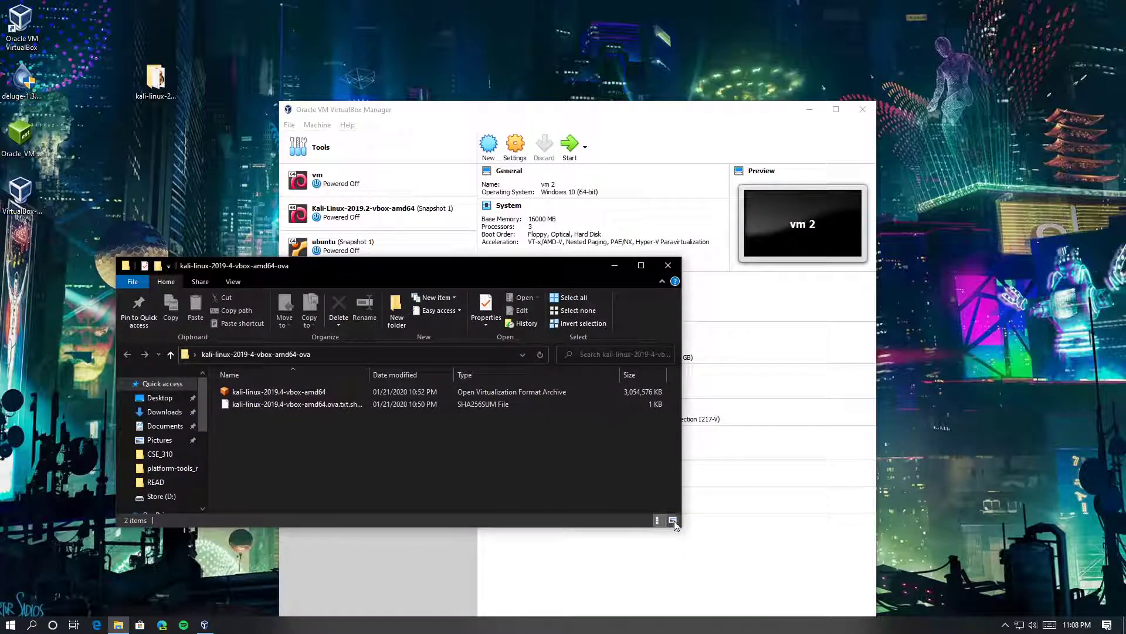
pyautogui.moveTo(684, 529); pyautogui.dragTo(555, 542)
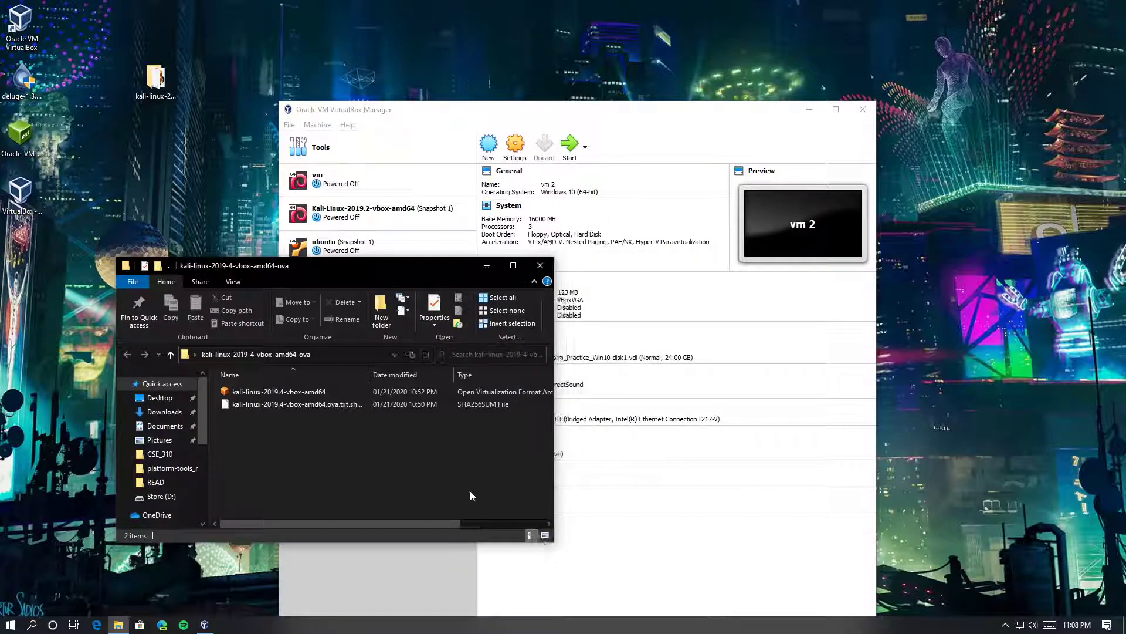
pyautogui.moveTo(344, 270); pyautogui.dragTo(279, 247)
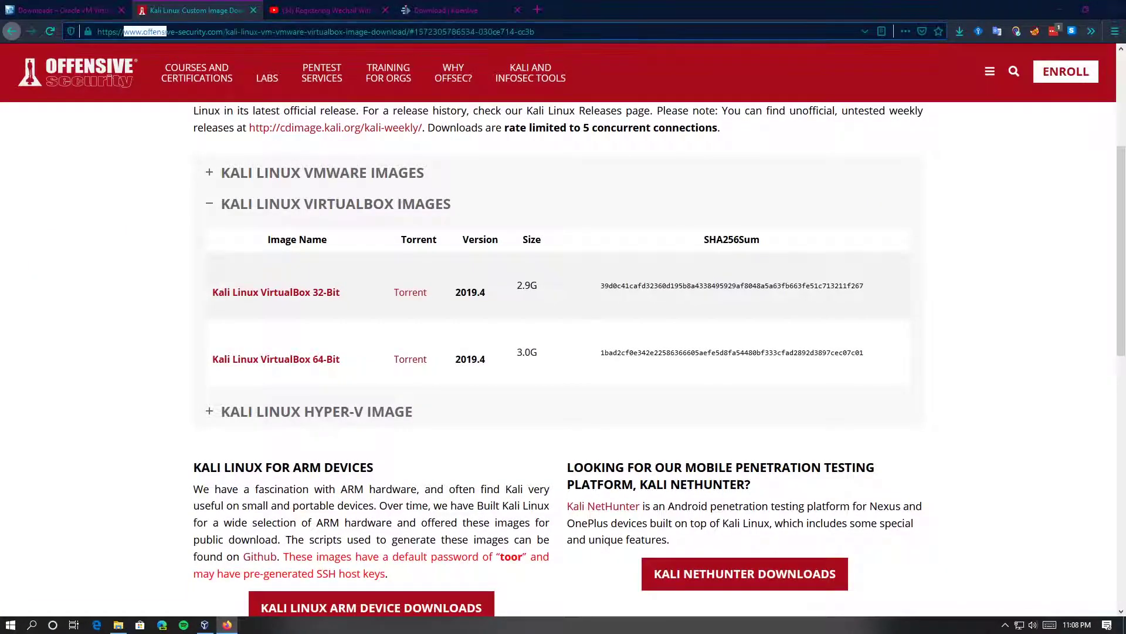
# Select the Offensive Security download page address in Firefox's address bar
pyautogui.moveTo(226, 32); pyautogui.dragTo(407, 32)
pyautogui.moveTo(536, 31); pyautogui.dragTo(182, 35)
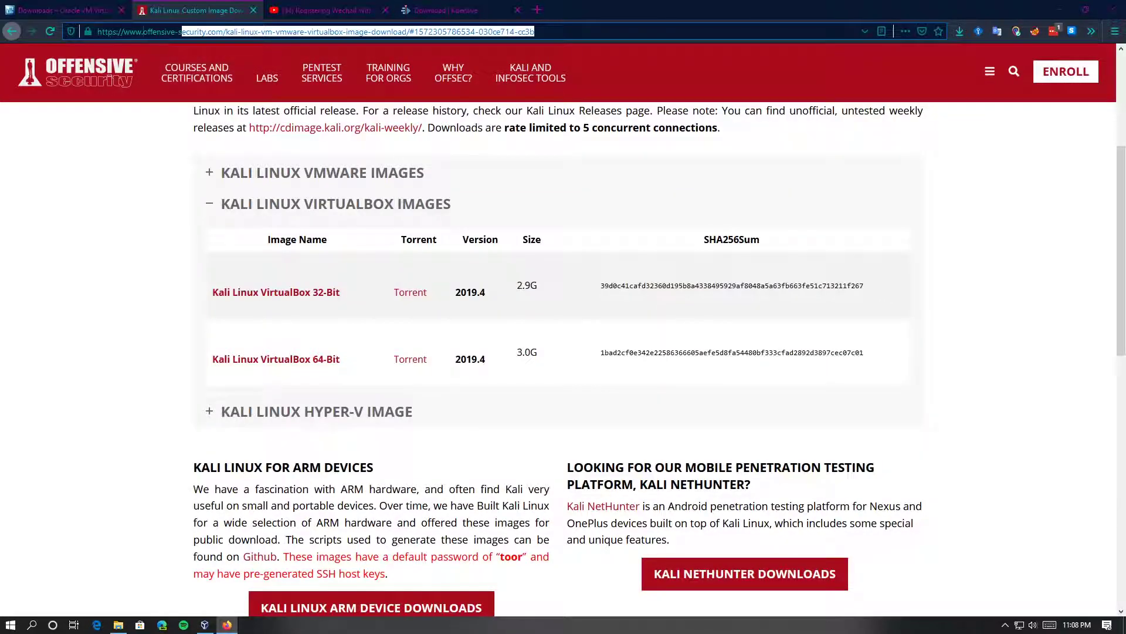
pyautogui.tripleClick(157, 31)
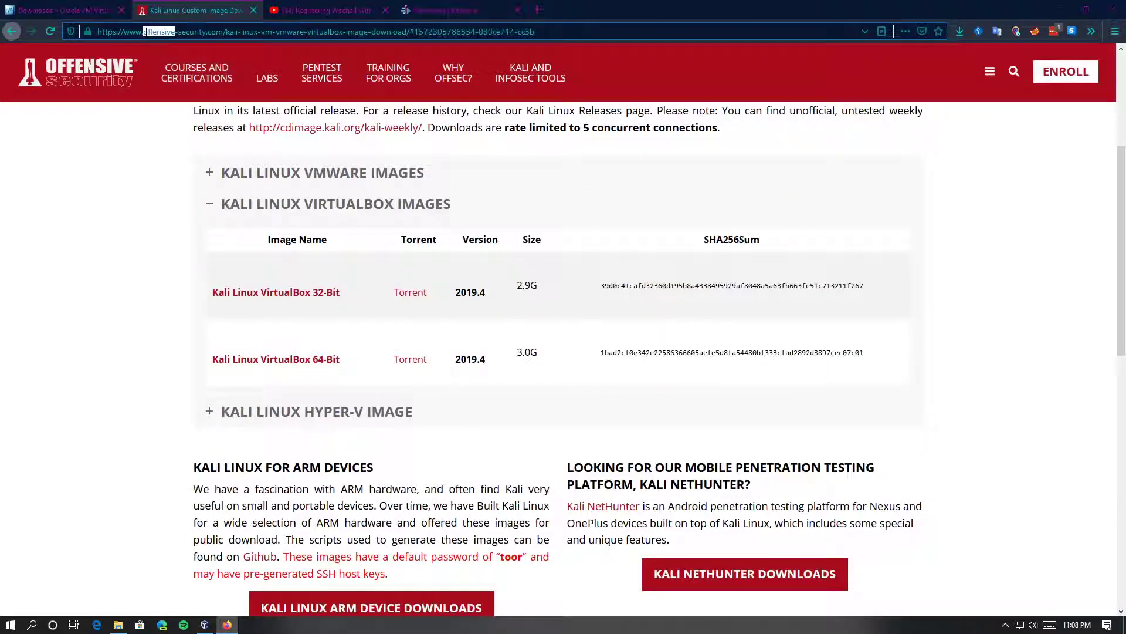
pyautogui.scroll(5, 227, 448)
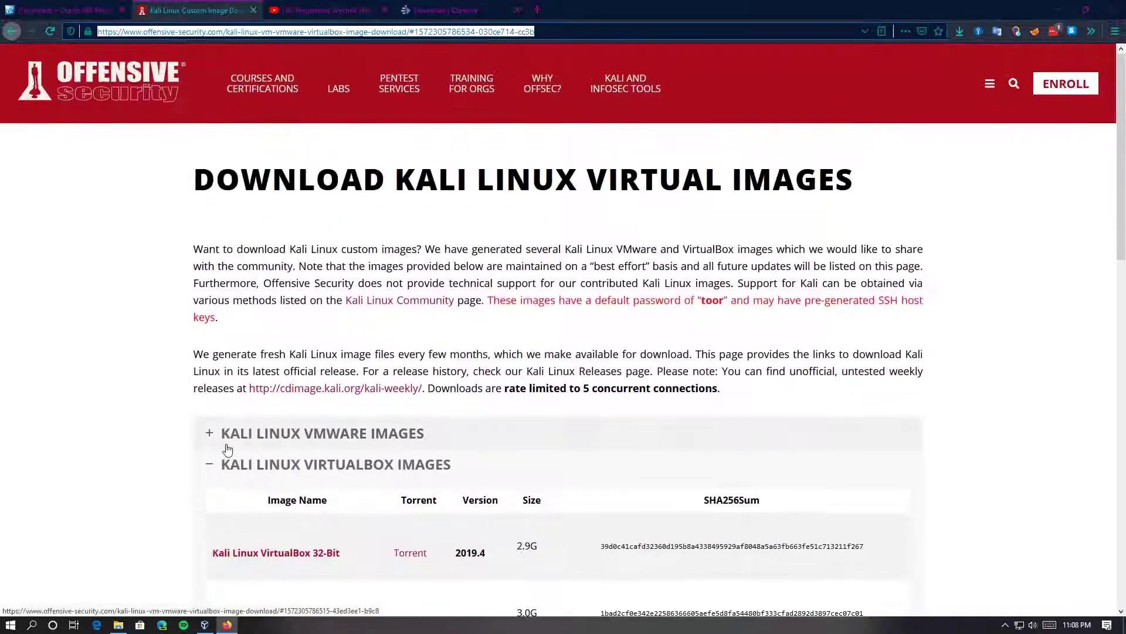
pyautogui.scroll(-3, 241, 508)
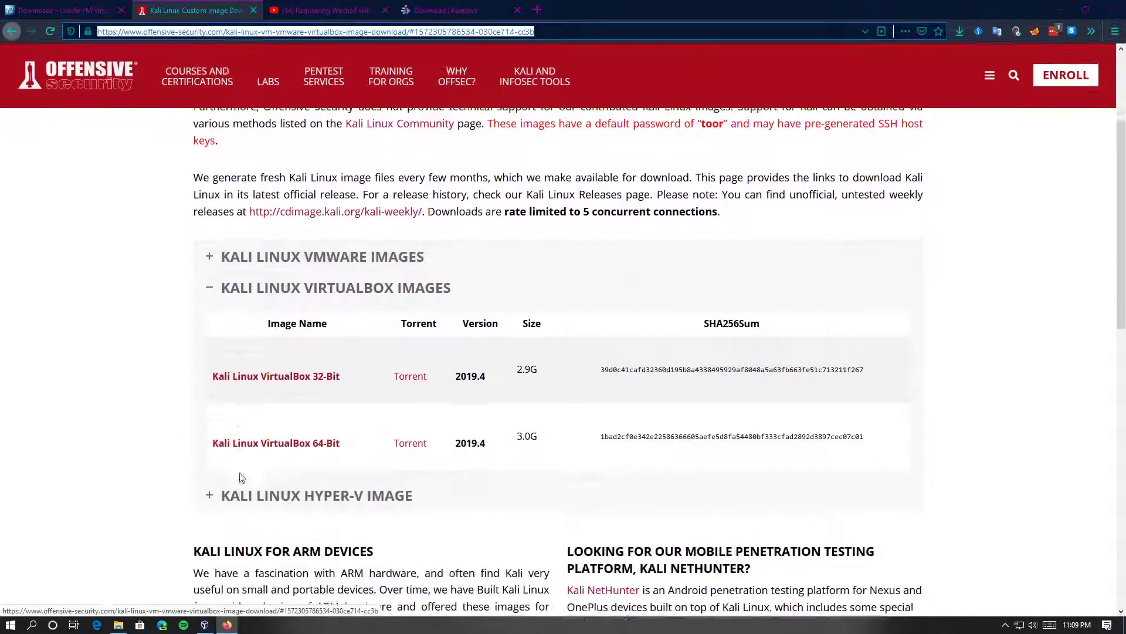
pyautogui.click(214, 267)
# Expand the VMware, VirtualBox and Hyper-V image sections, ending on VMware, then shrink Firefox to a window
pyautogui.click(211, 234)
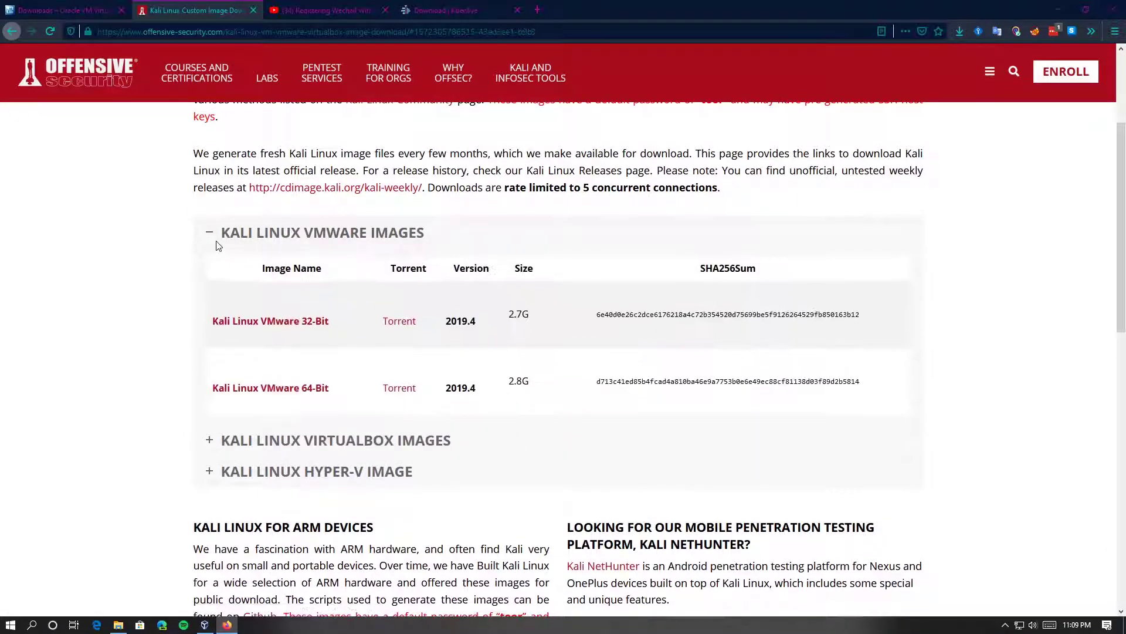
pyautogui.click(209, 441)
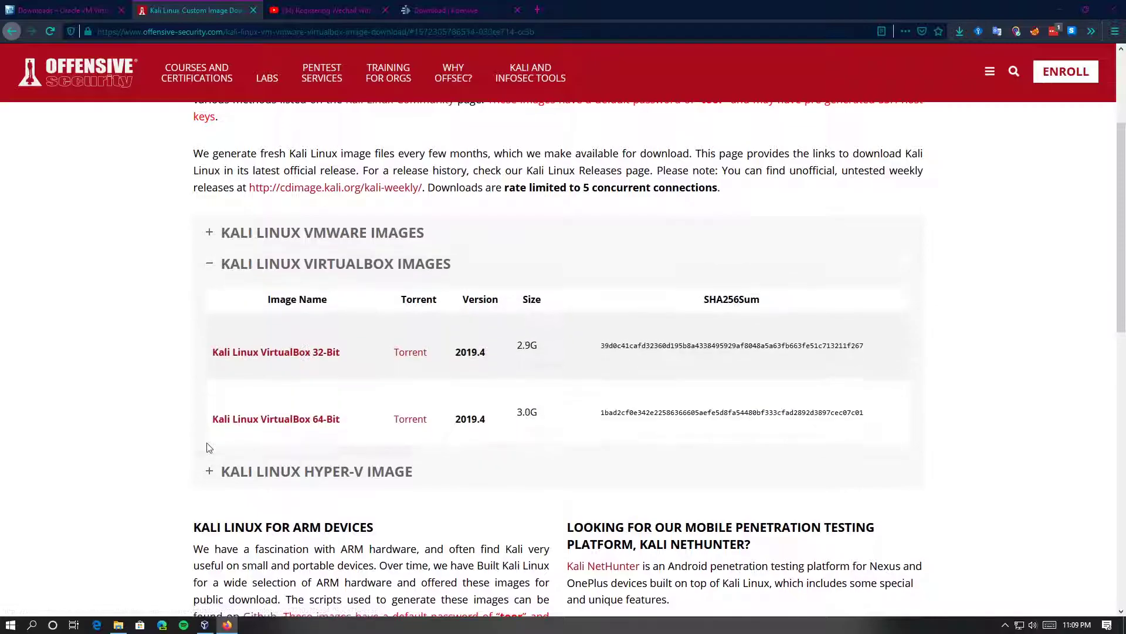
pyautogui.click(212, 474)
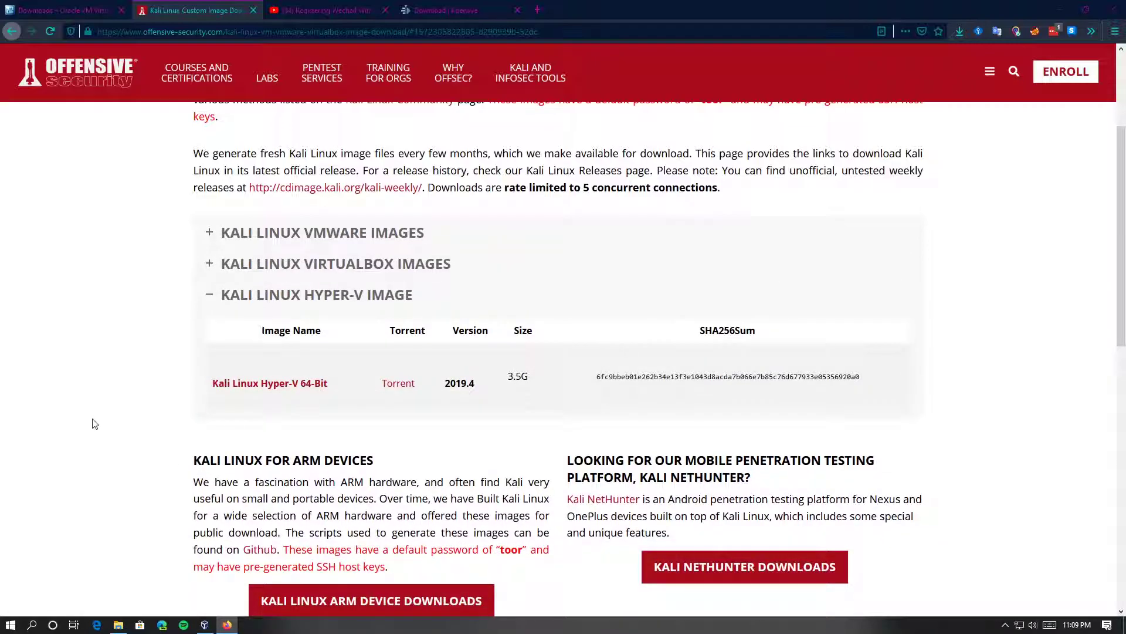
pyautogui.scroll(-3, 178, 552)
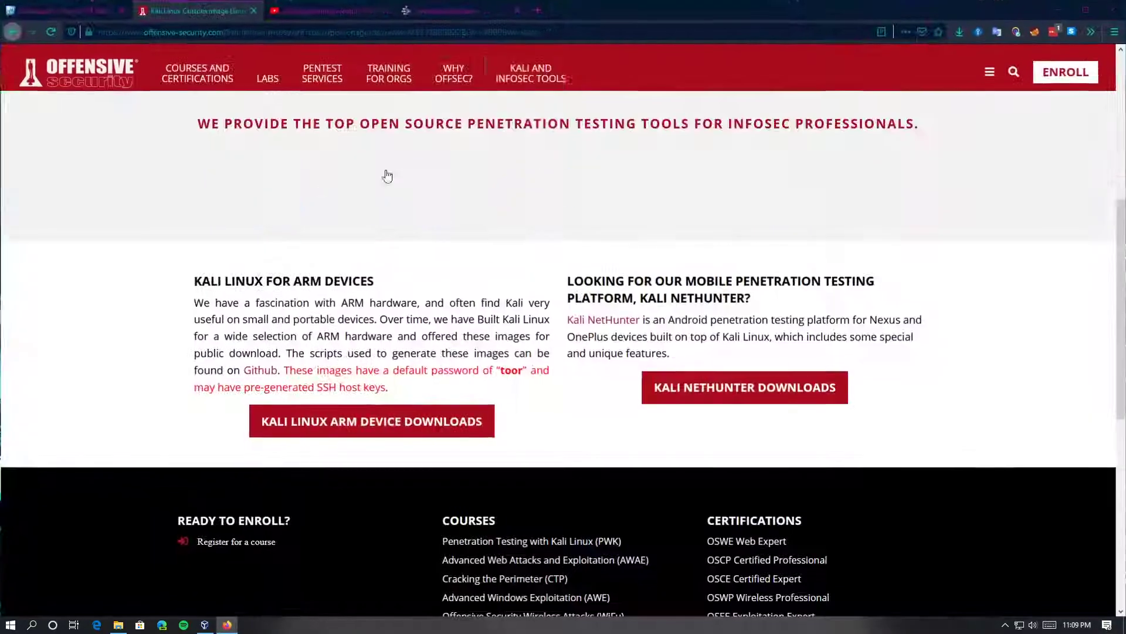
pyautogui.scroll(6, 387, 176)
pyautogui.click(227, 437)
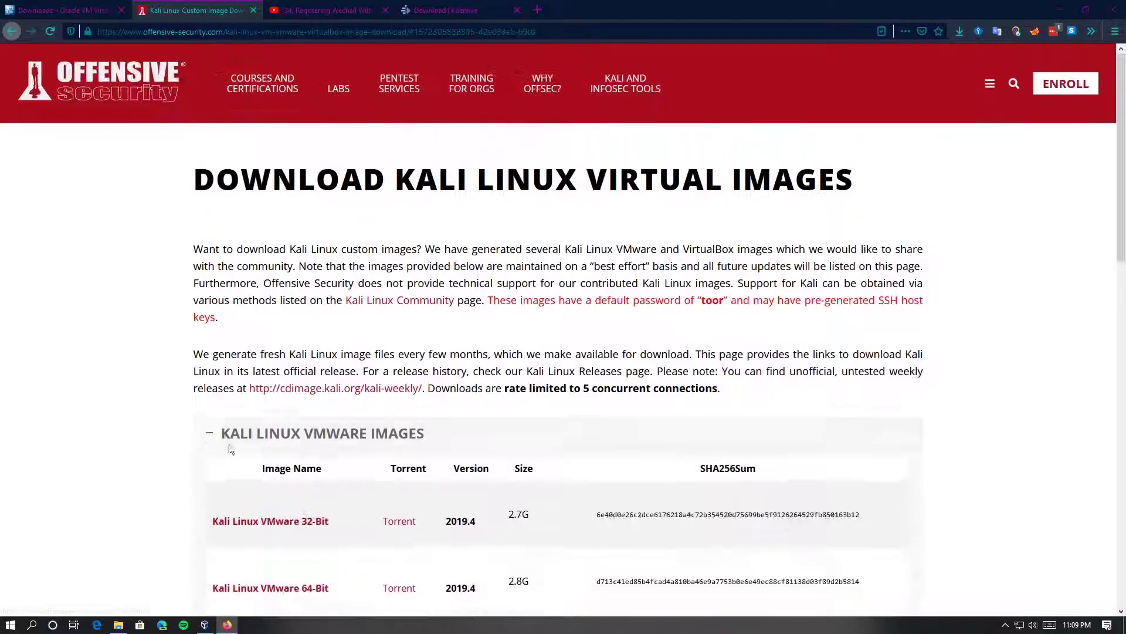
pyautogui.scroll(-3, 288, 469)
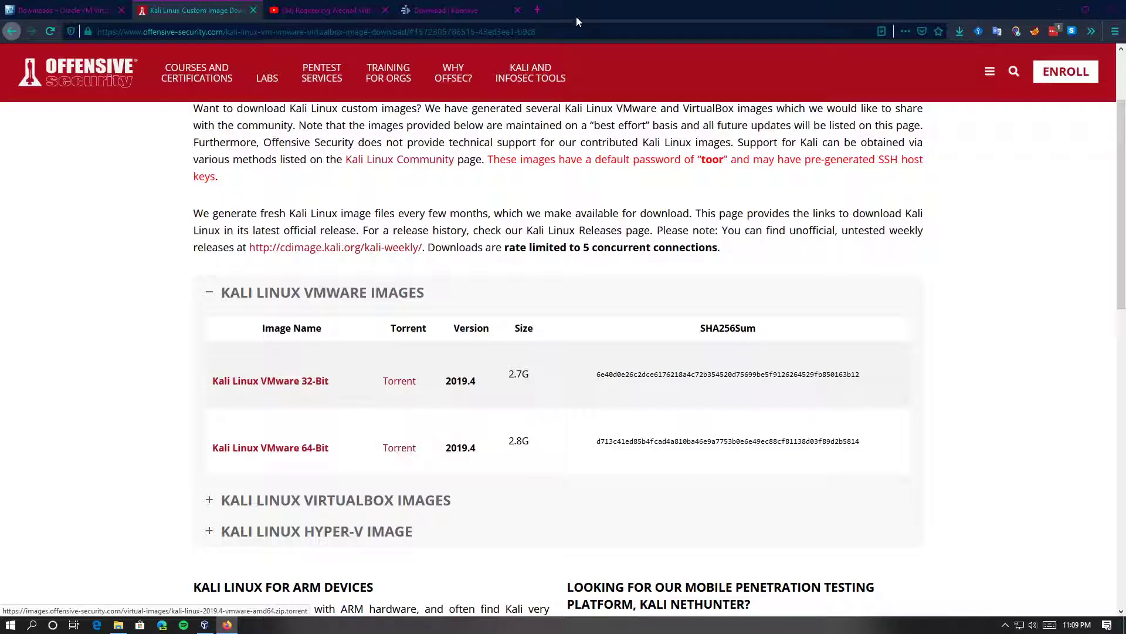
pyautogui.moveTo(616, 10); pyautogui.dragTo(740, 119)
pyautogui.click(167, 84)
# Reopen the kali-linux OVA folder from the desktop, then launch Deluge through the Windows search
pyautogui.doubleClick(167, 84)
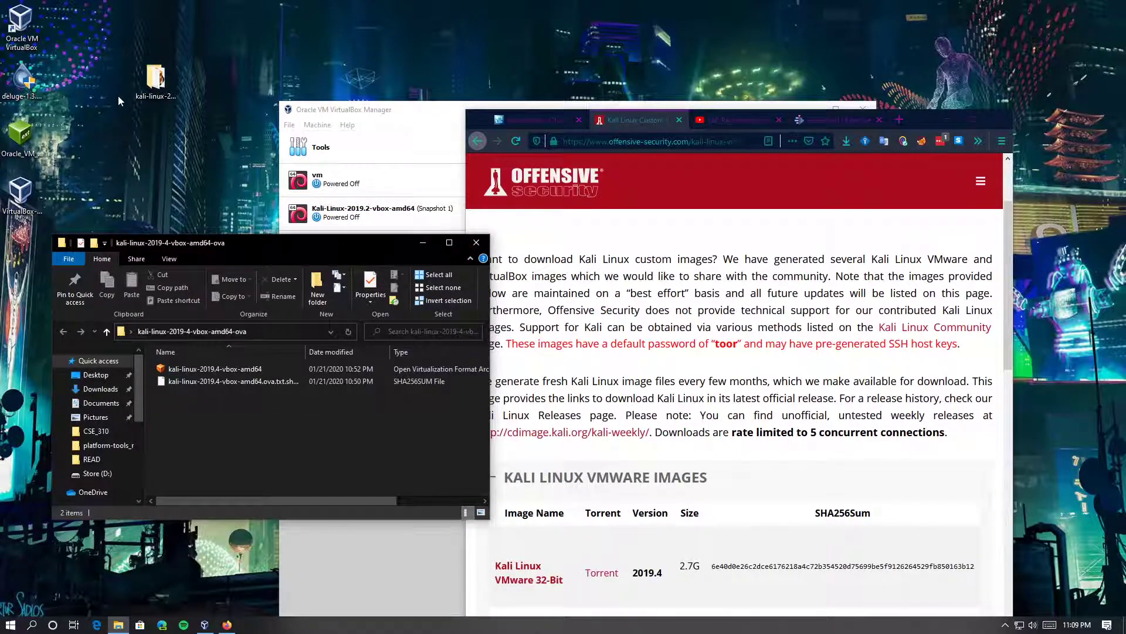
pyautogui.click(118, 121)
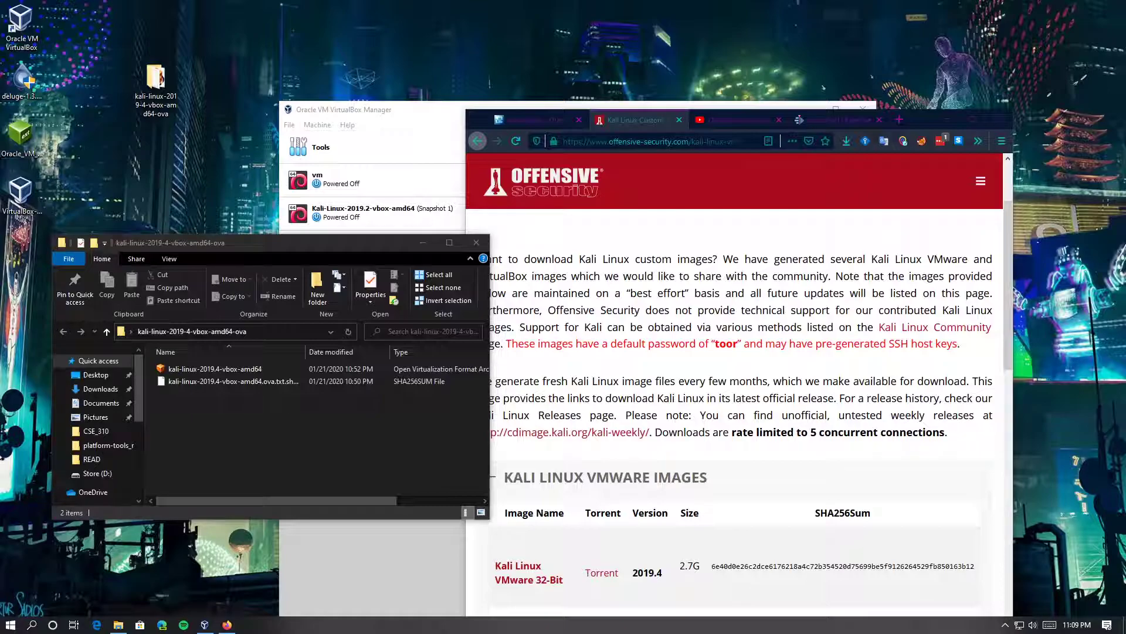
pyautogui.press('super')
pyautogui.write('deluge')
pyautogui.press('Return')
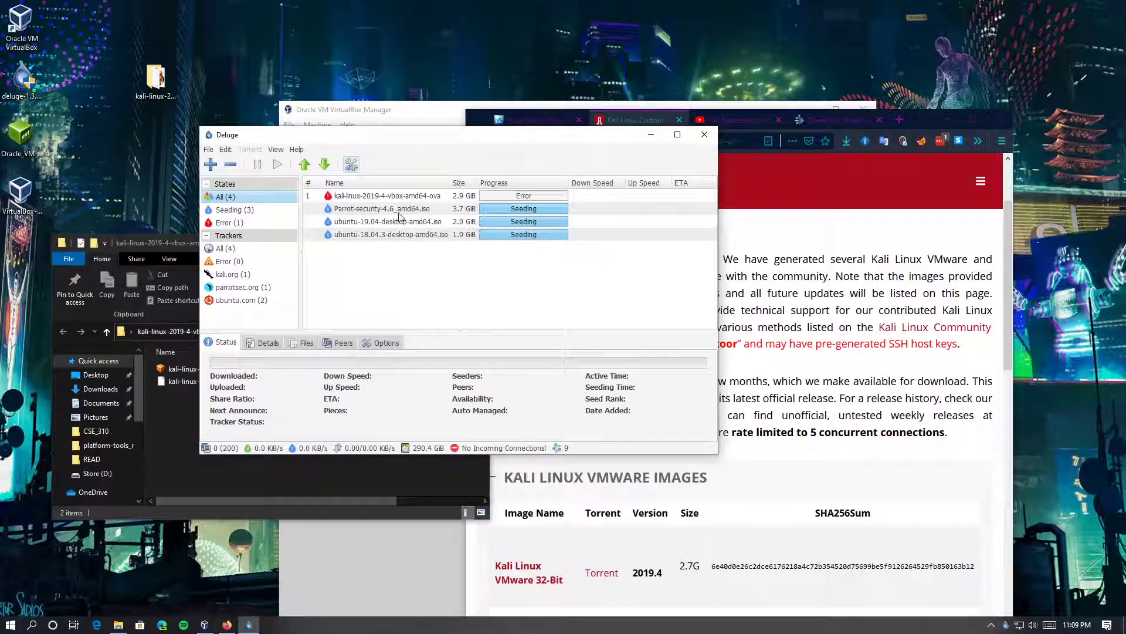
# View the Parrot-security torrent's status in Deluge, then return to the Kali images page in Firefox
pyautogui.click(400, 210)
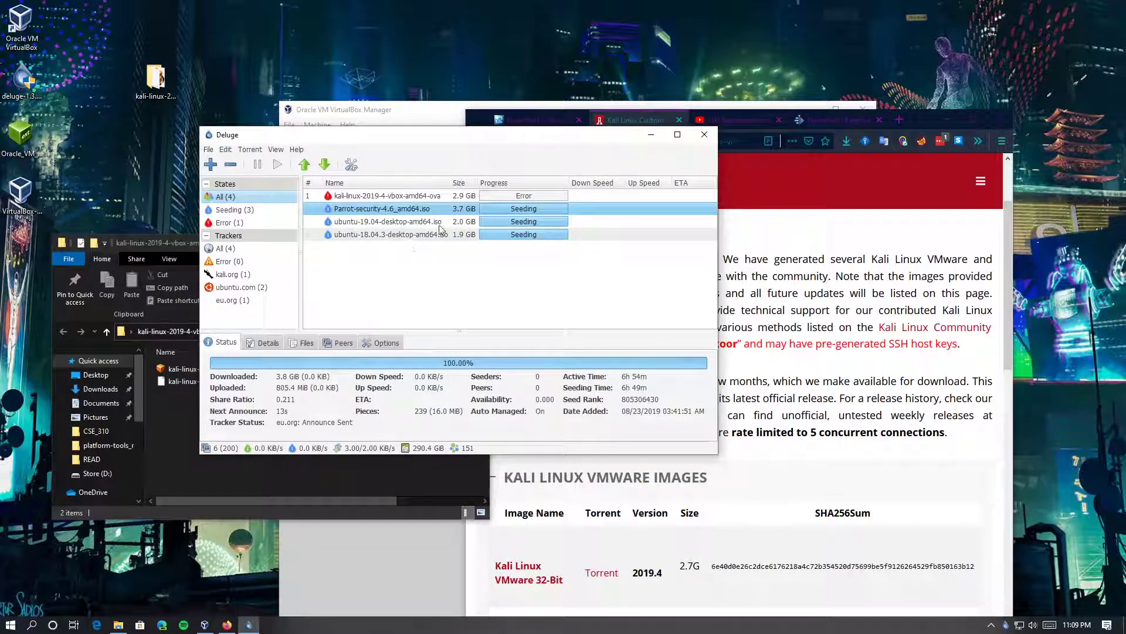
pyautogui.moveTo(570, 135); pyautogui.dragTo(611, 271)
pyautogui.click(887, 183)
pyautogui.scroll(-5, 574, 299)
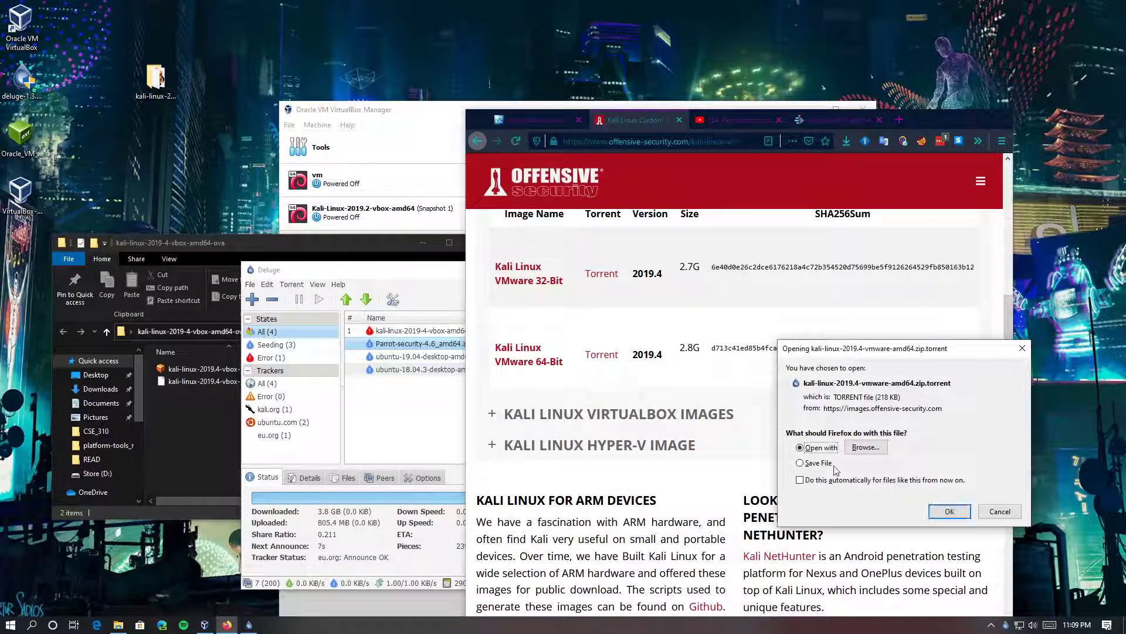
# Open the Kali VMware 64-bit torrent, cancel adding it in Deluge, and close Deluge
pyautogui.click(950, 512)
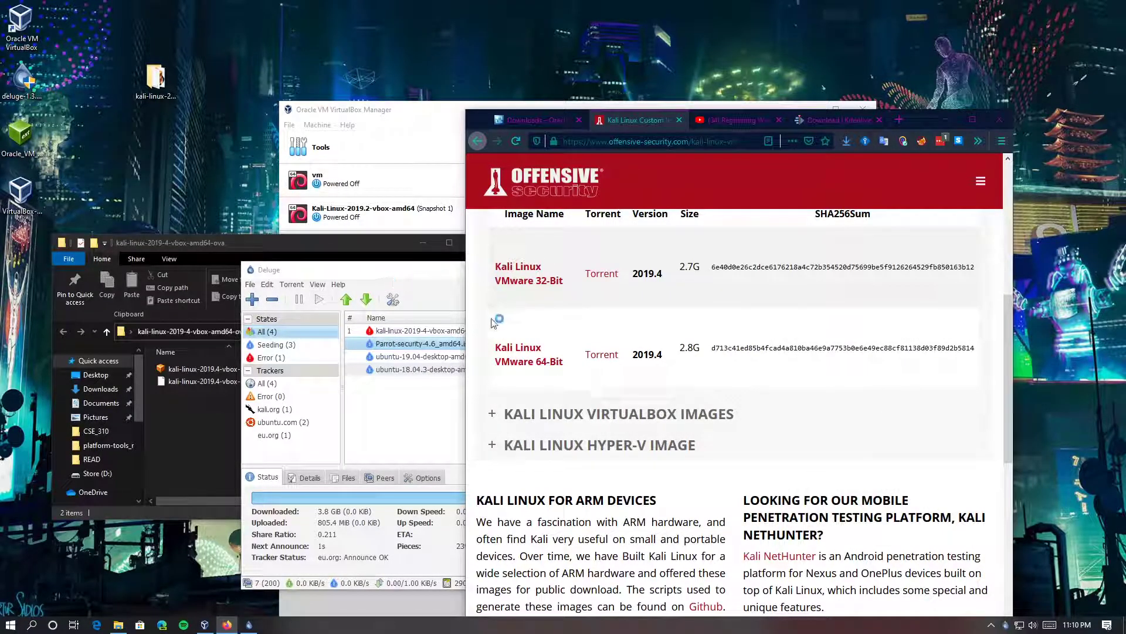
pyautogui.click(426, 280)
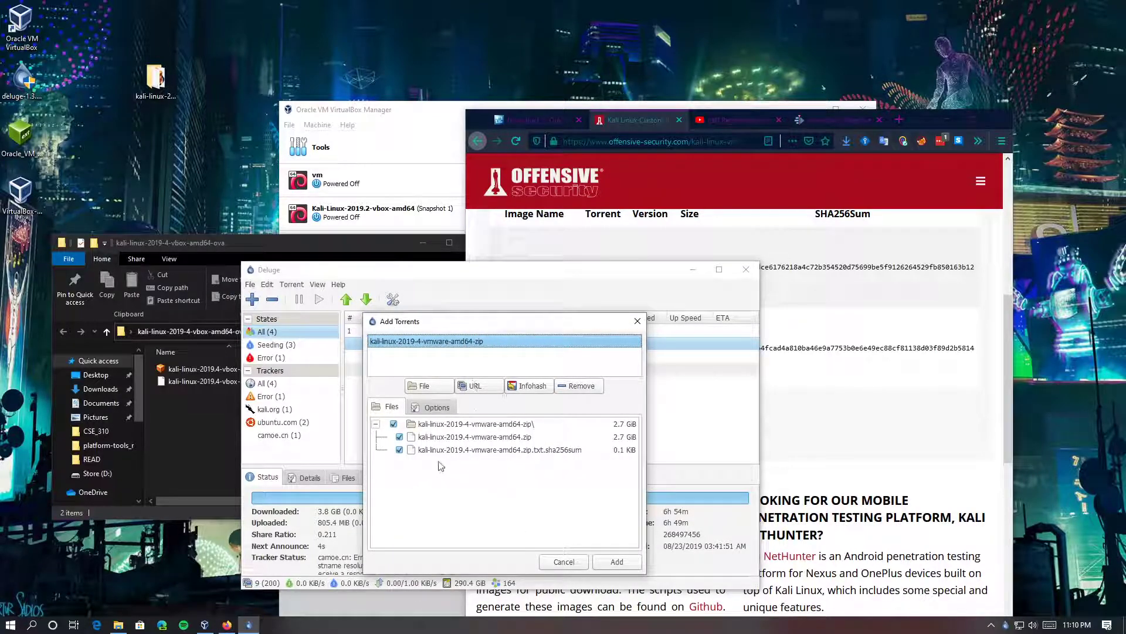
pyautogui.click(637, 320)
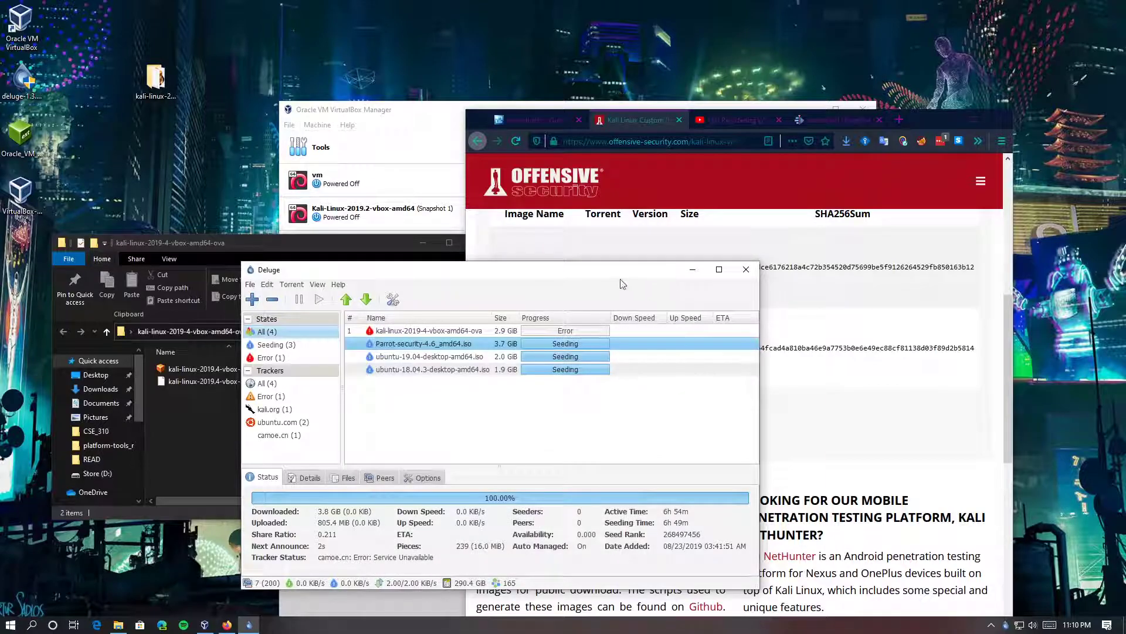
pyautogui.click(745, 268)
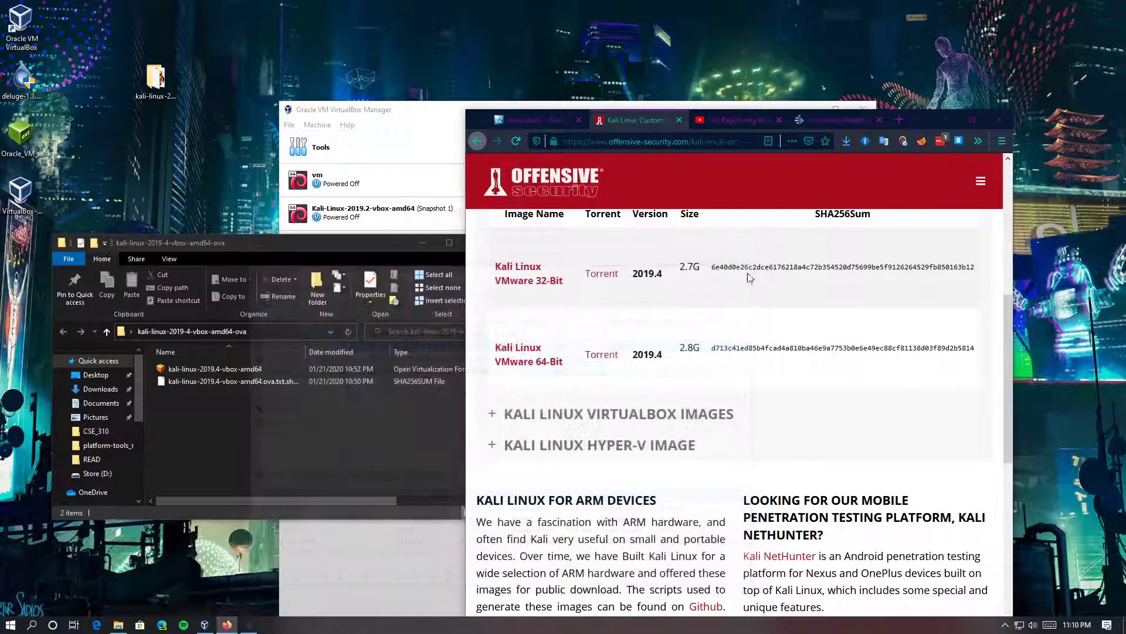
# Minimize Firefox and move Explorer off the Kali VM entry
pyautogui.click(948, 120)
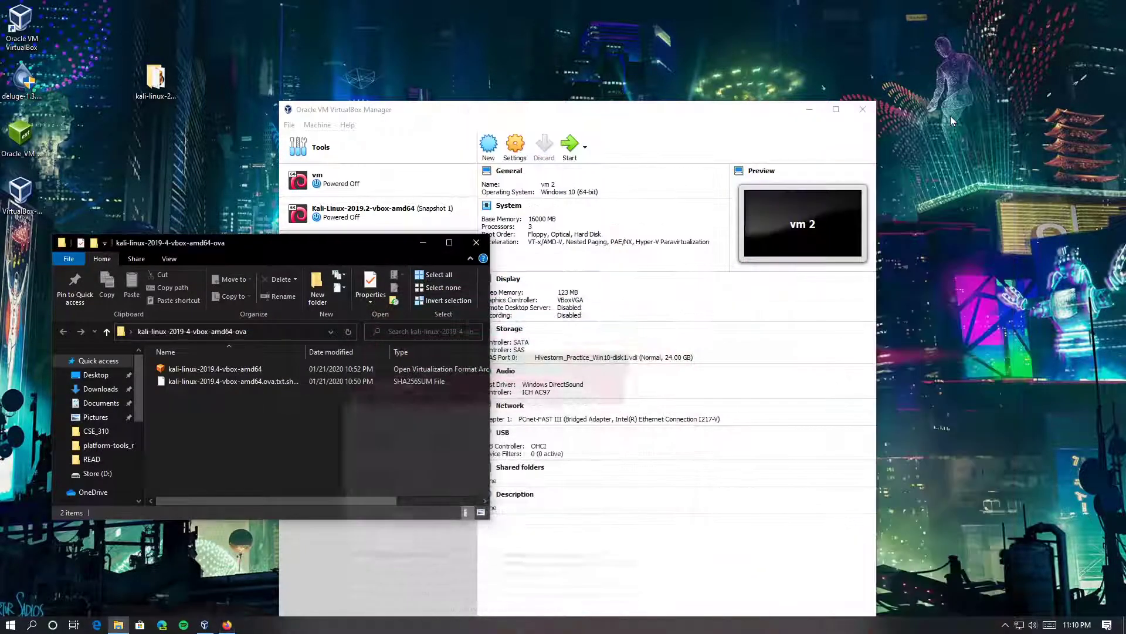
pyautogui.moveTo(351, 247); pyautogui.dragTo(367, 209)
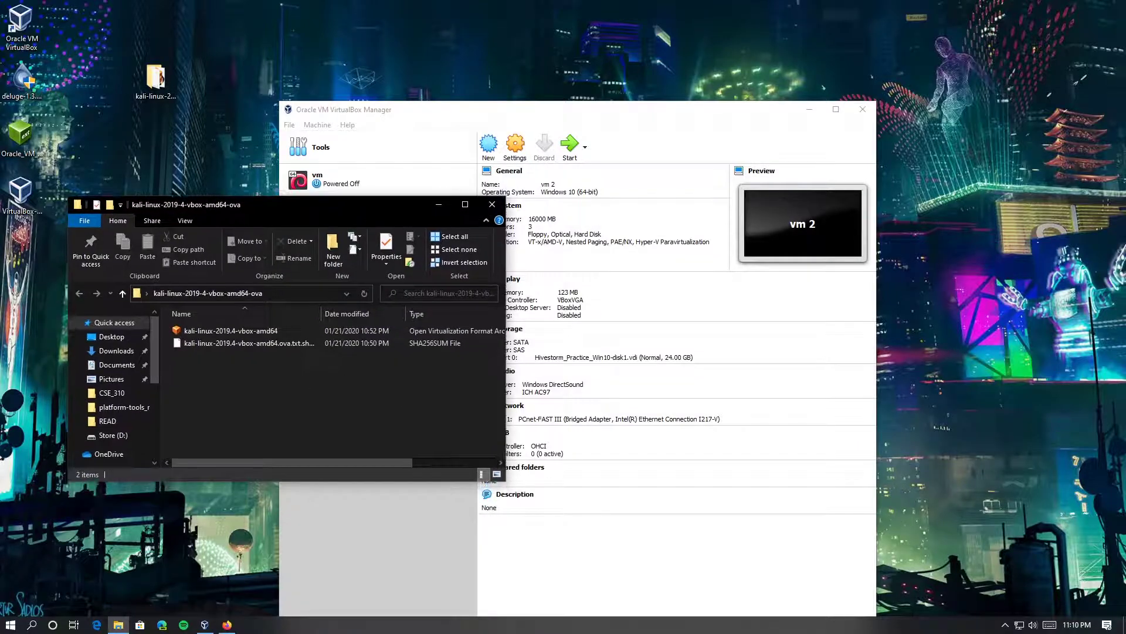
pyautogui.moveTo(386, 209); pyautogui.dragTo(192, 223)
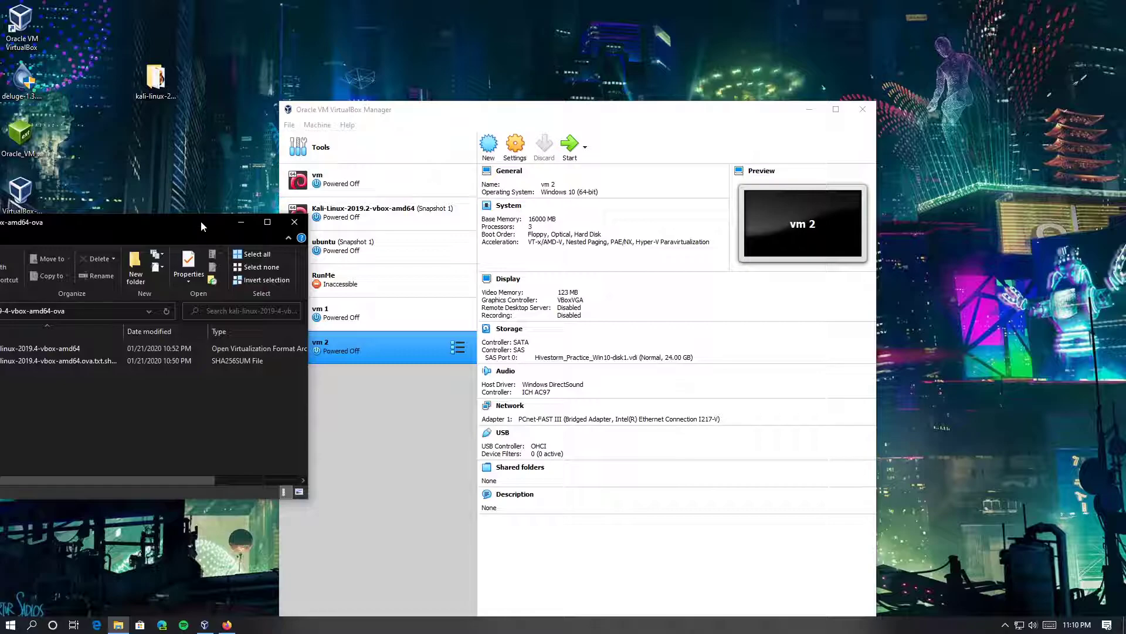
# Bring VirtualBox Manager forward, reposition it, and open its File menu for appliance import
pyautogui.click(395, 117)
pyautogui.moveTo(395, 116); pyautogui.dragTo(419, 163)
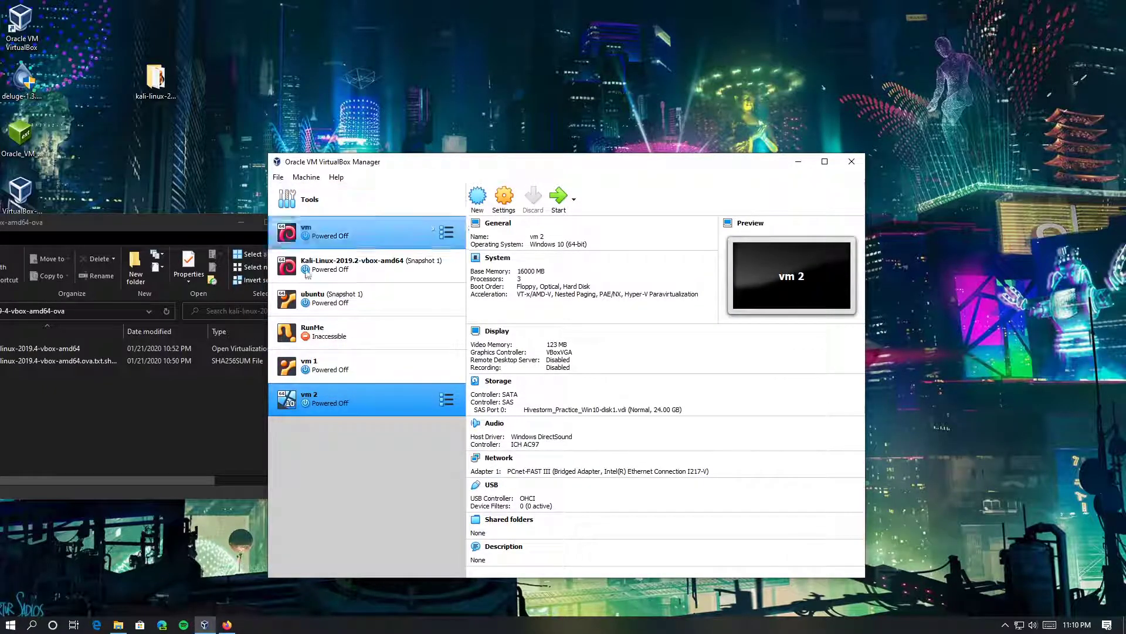
pyautogui.moveTo(423, 347)
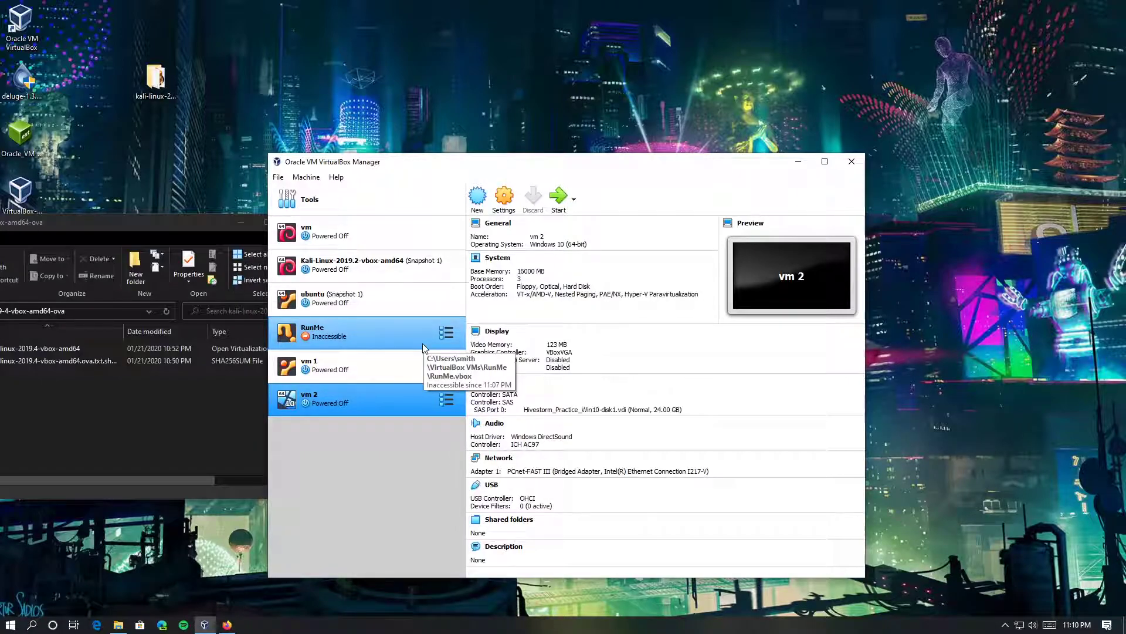
pyautogui.click(278, 177)
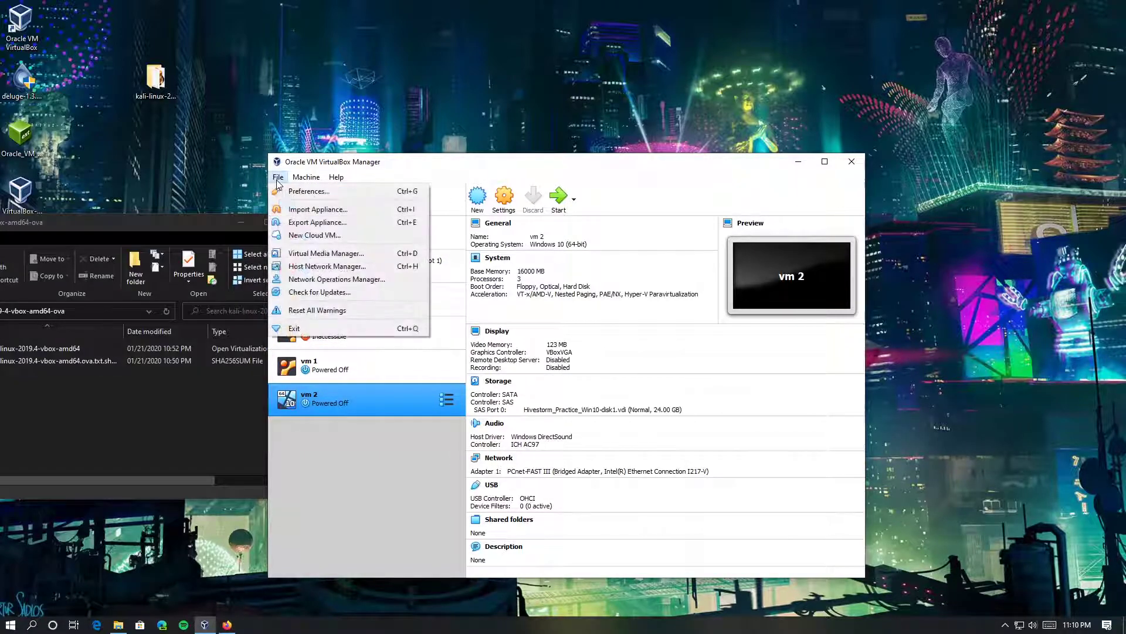
# Open Import Appliance and set the source to Local File System after trying Oracle Cloud Infrastructure
pyautogui.click(318, 211)
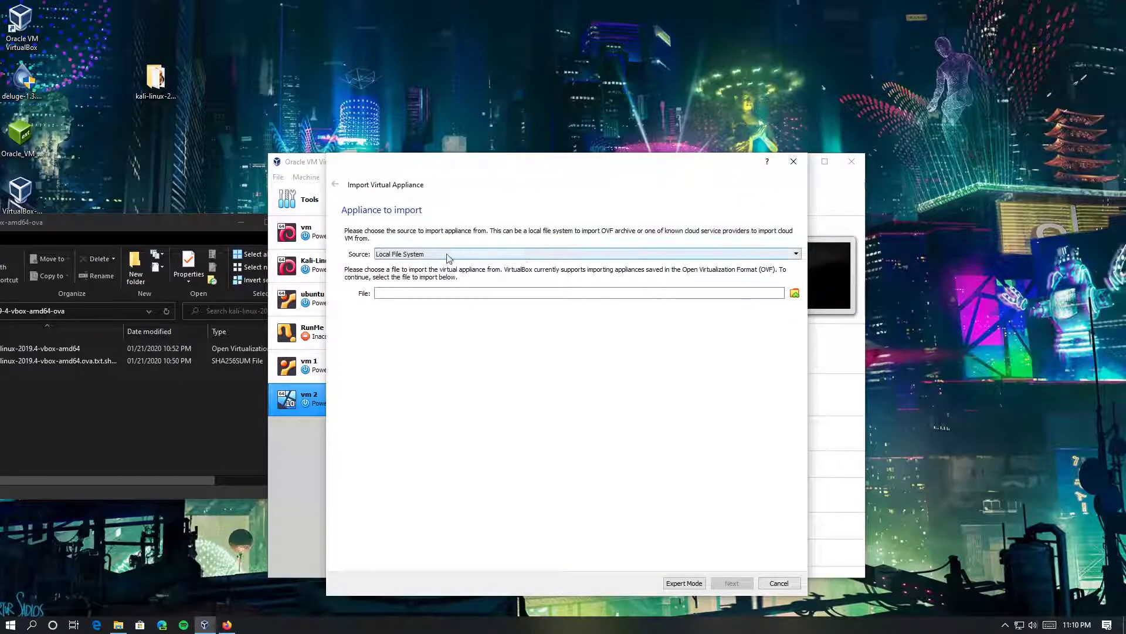
pyautogui.click(447, 256)
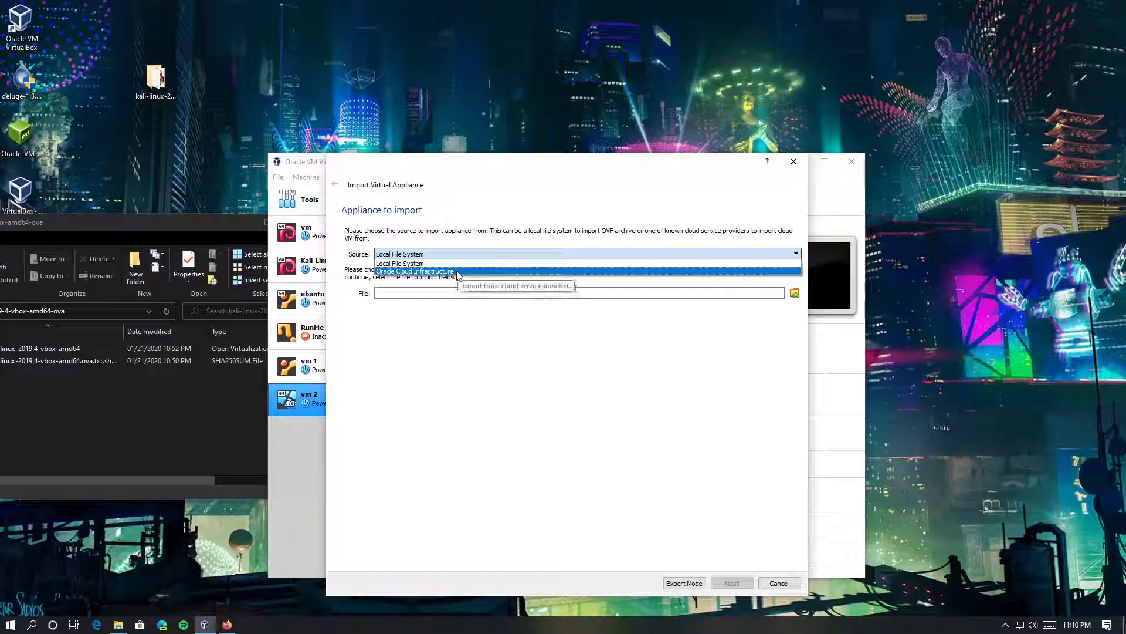
pyautogui.click(458, 272)
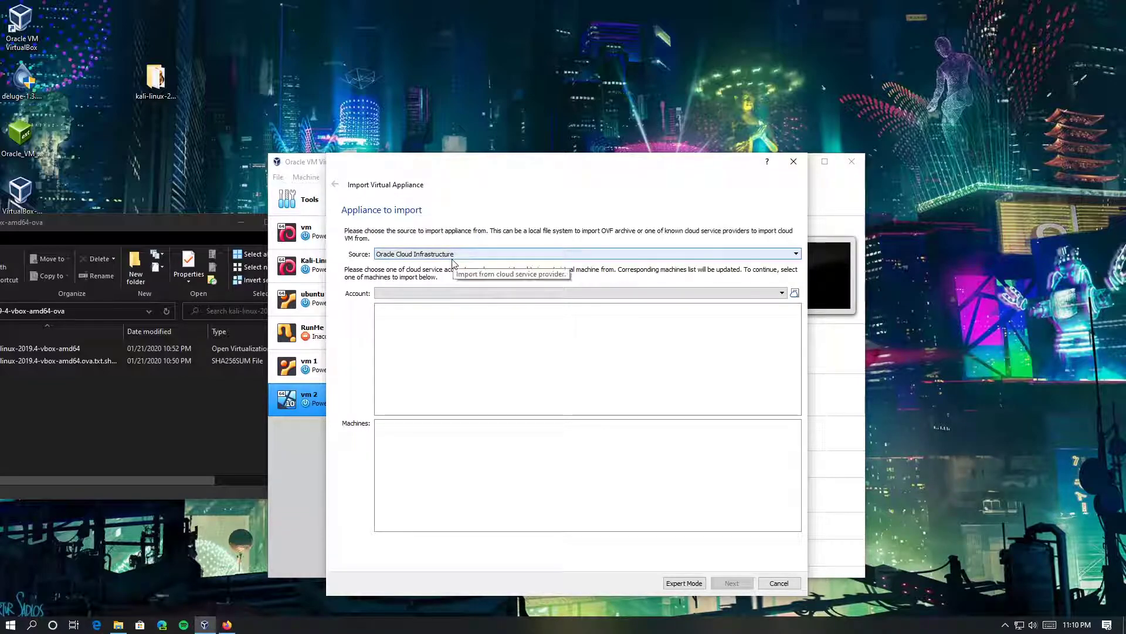
pyautogui.click(452, 258)
pyautogui.click(455, 264)
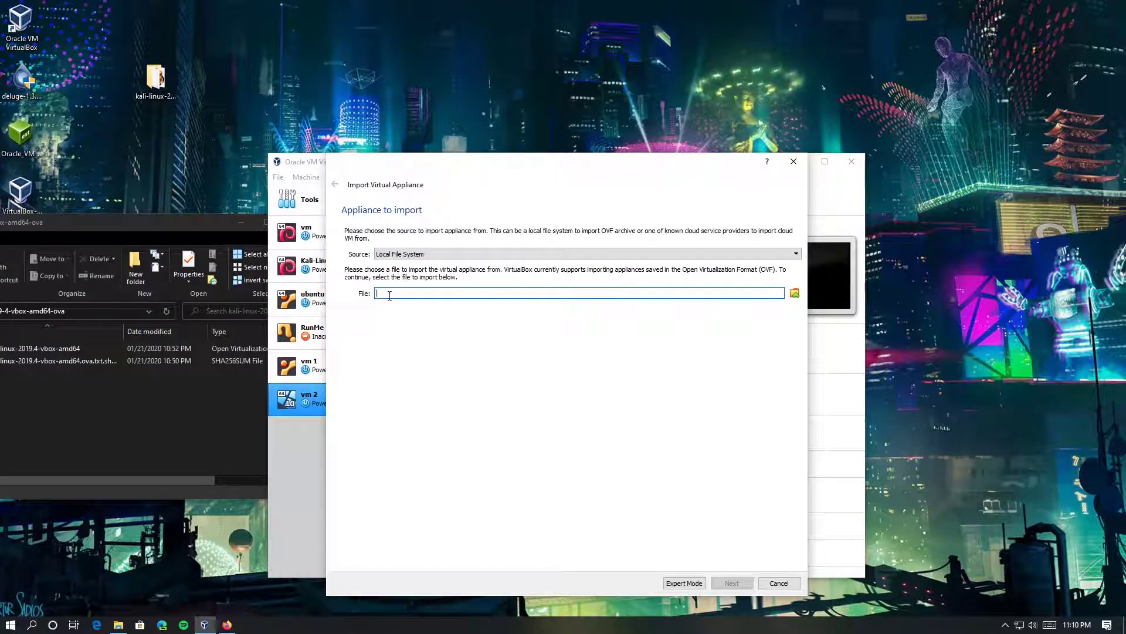
# Paste the Kali folder path into the file chooser and pick kali-linux-2019.4-vbox-amd64.ova
pyautogui.click(795, 293)
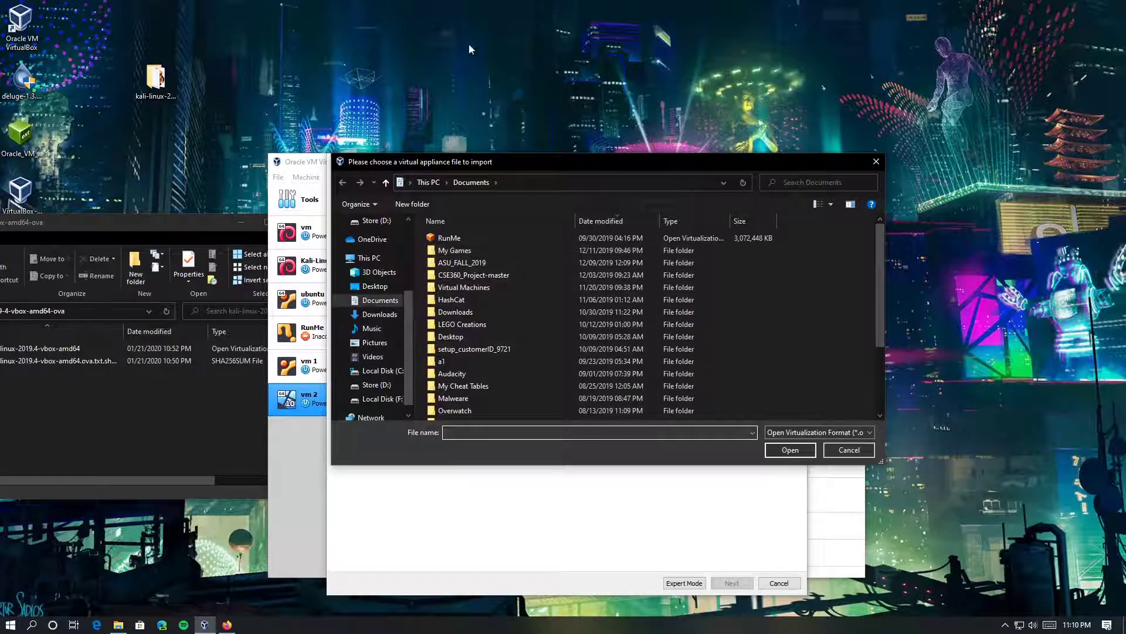
pyautogui.click(129, 228)
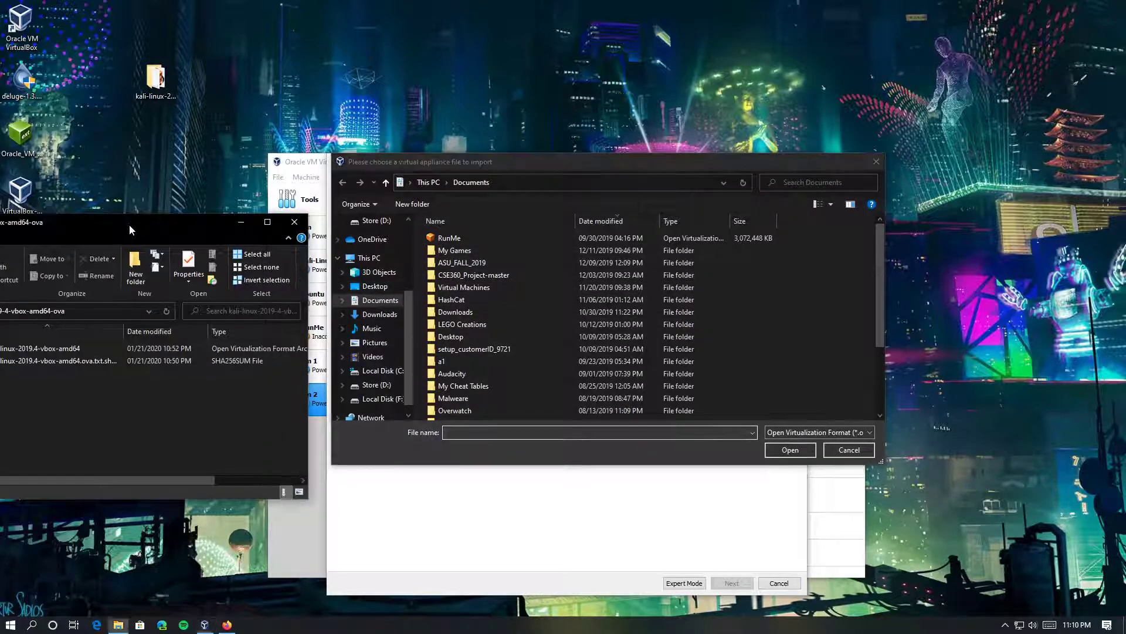
pyautogui.moveTo(130, 224); pyautogui.dragTo(369, 365)
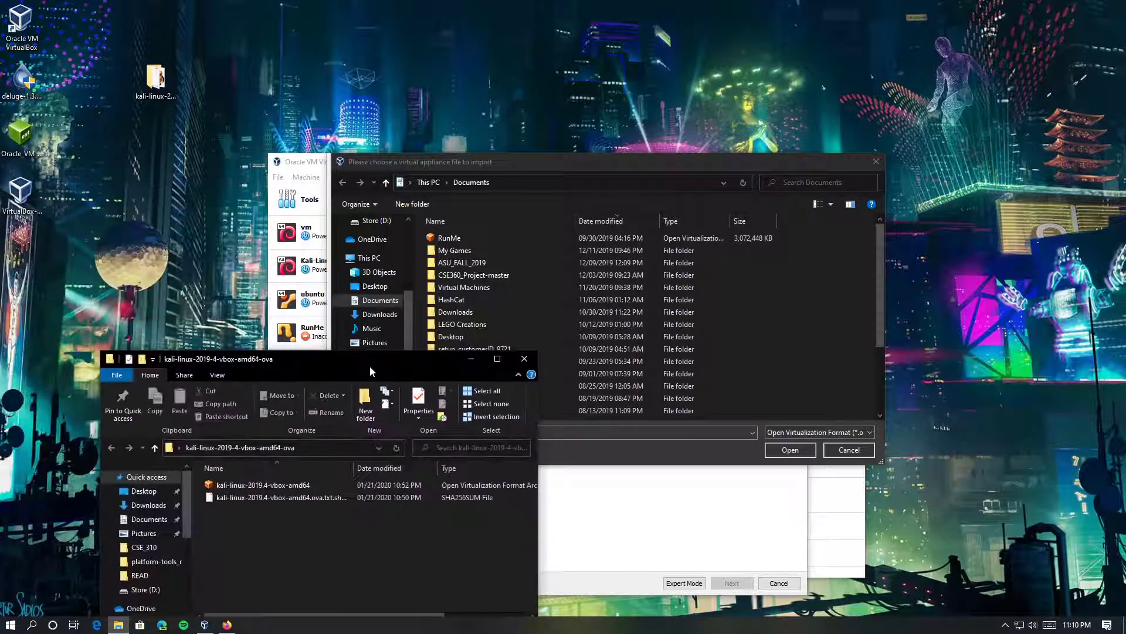
pyautogui.click(326, 449)
pyautogui.hotkey('ctrl', 'c')
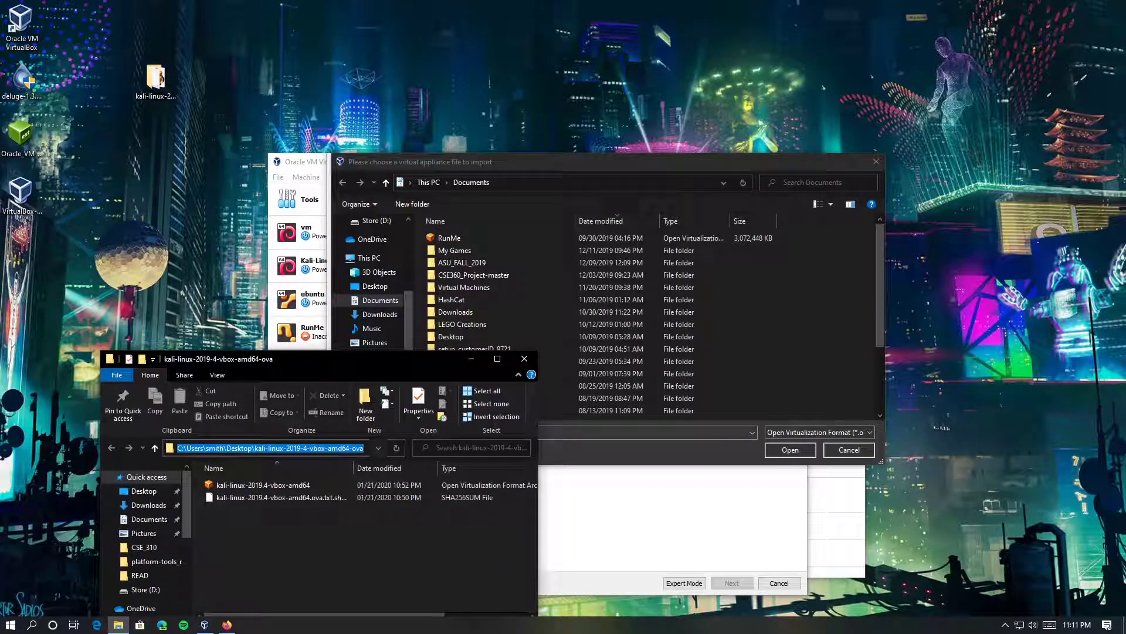
pyautogui.moveTo(442, 365); pyautogui.dragTo(350, 374)
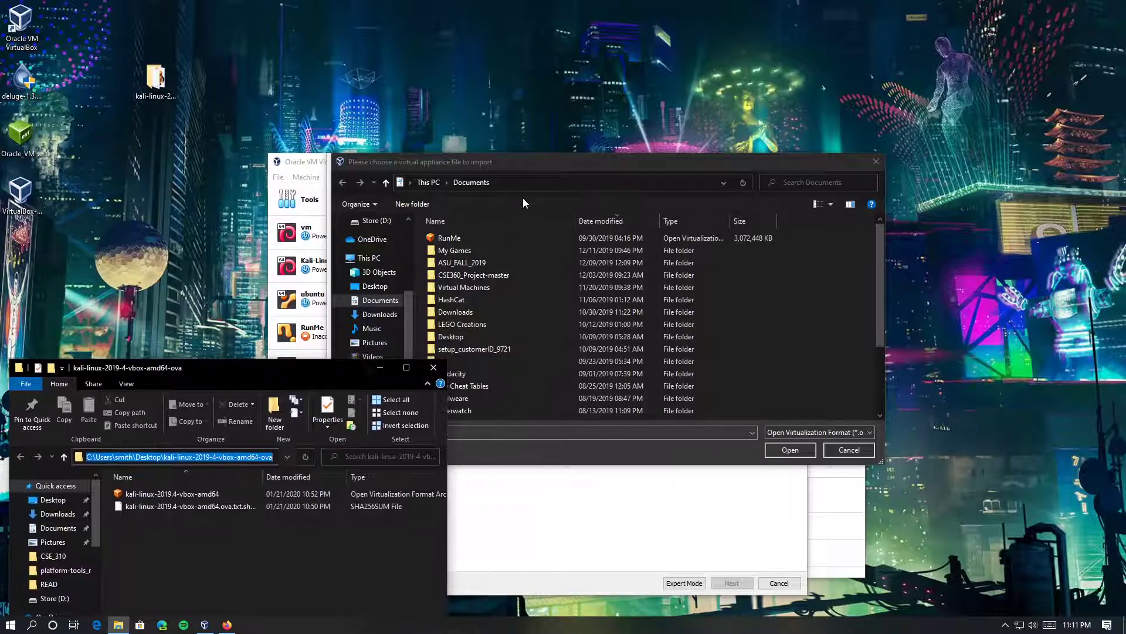
pyautogui.click(530, 179)
pyautogui.hotkey('ctrl', 'v')
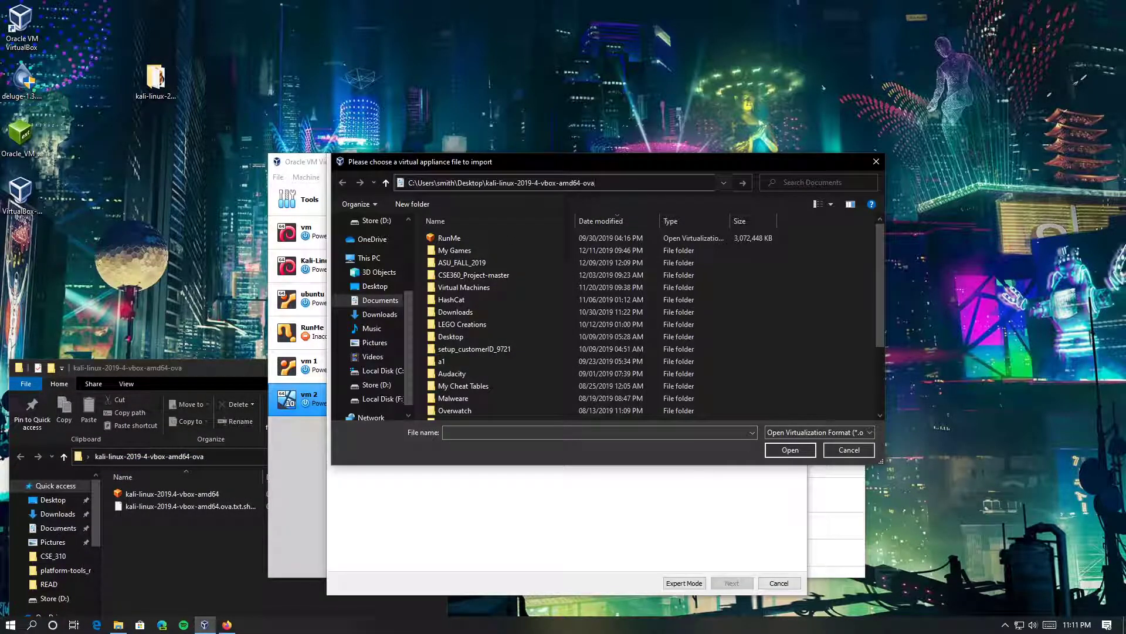
pyautogui.press('Return')
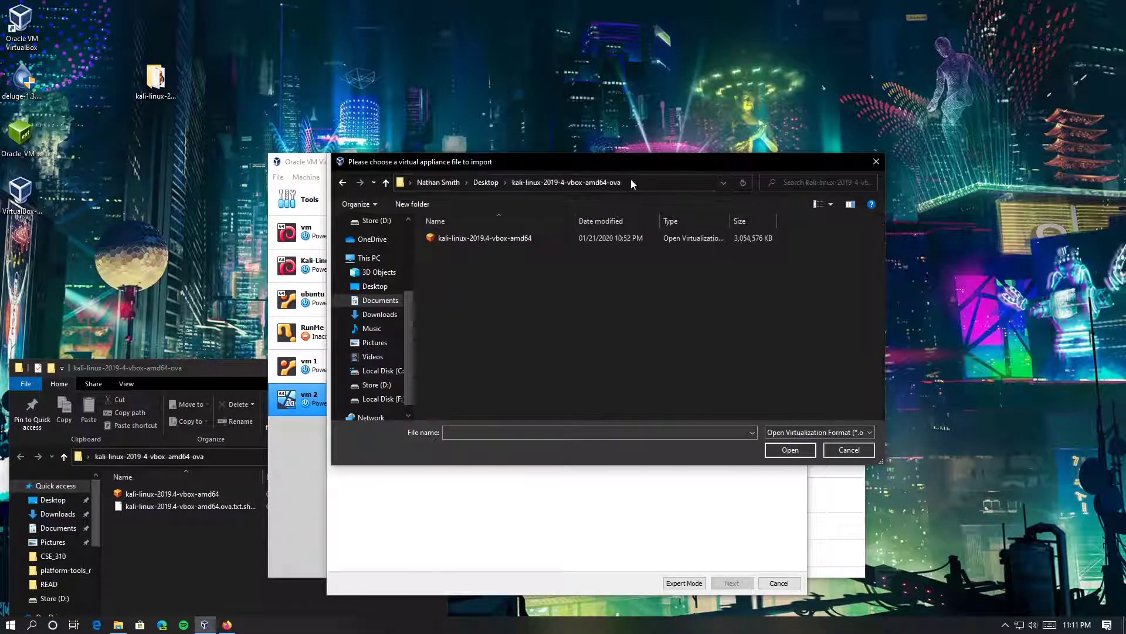
pyautogui.click(543, 243)
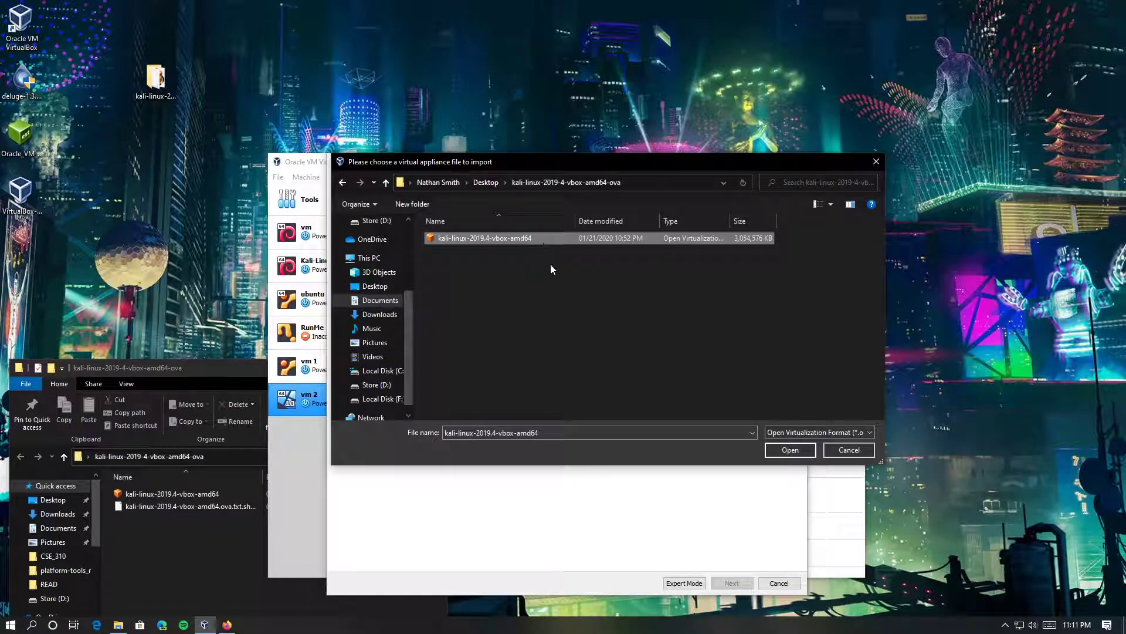
pyautogui.click(790, 451)
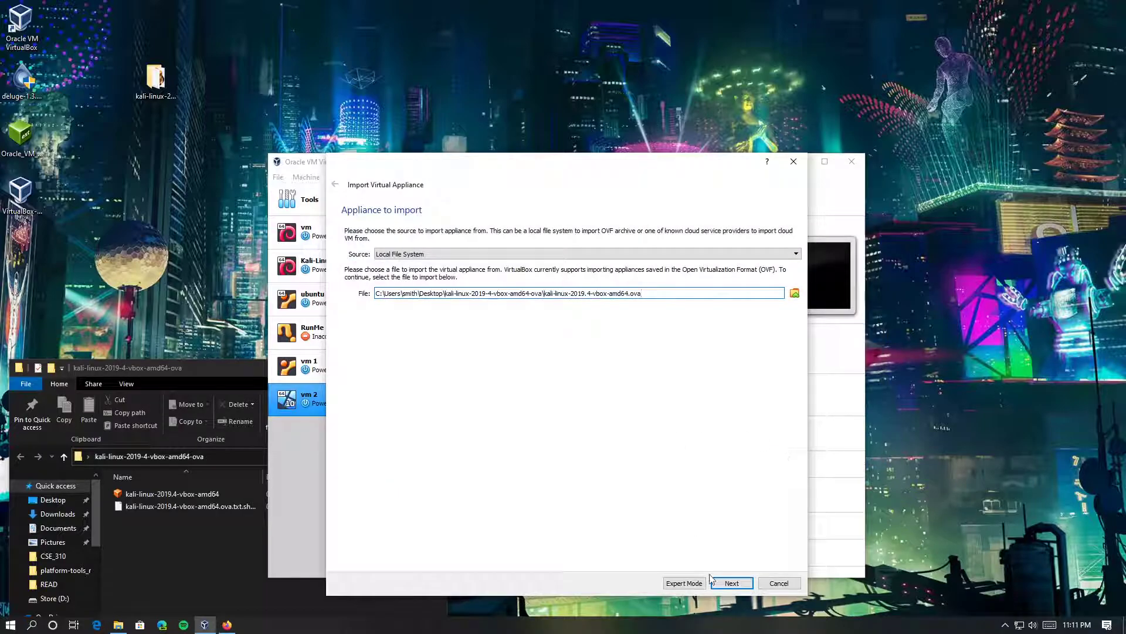
# Continue to Appliance settings and review the 2 CPU and 2048 MB RAM entries
pyautogui.click(731, 582)
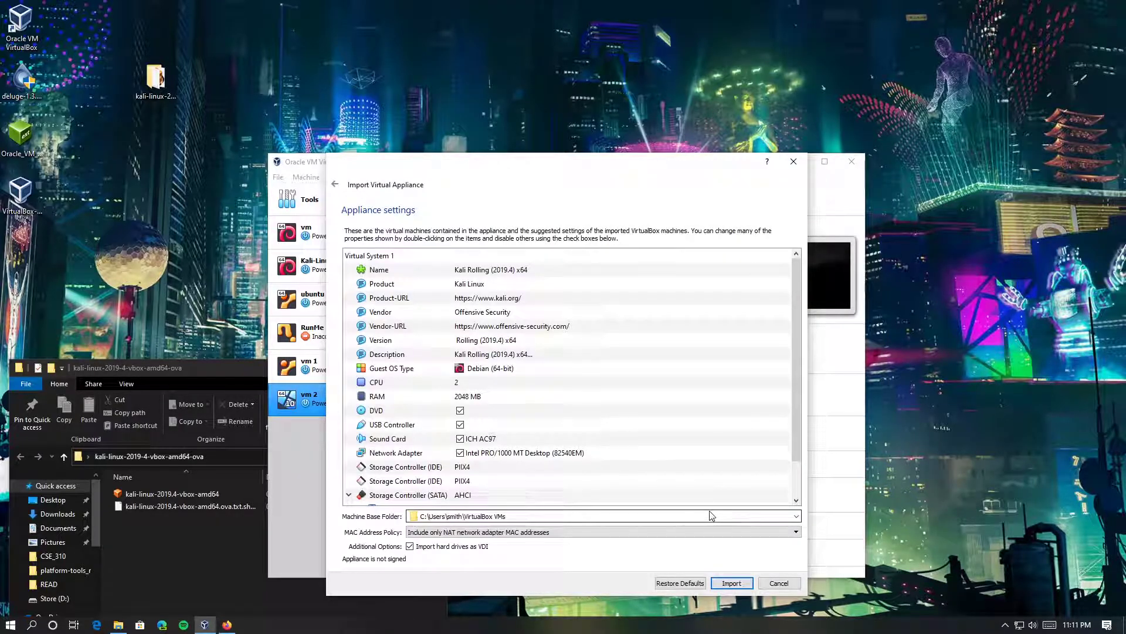
pyautogui.moveTo(500, 171)
pyautogui.mouseDown()
pyautogui.moveTo(528, 177)
pyautogui.moveTo(515, 163)
pyautogui.moveTo(498, 171)
pyautogui.mouseUp()
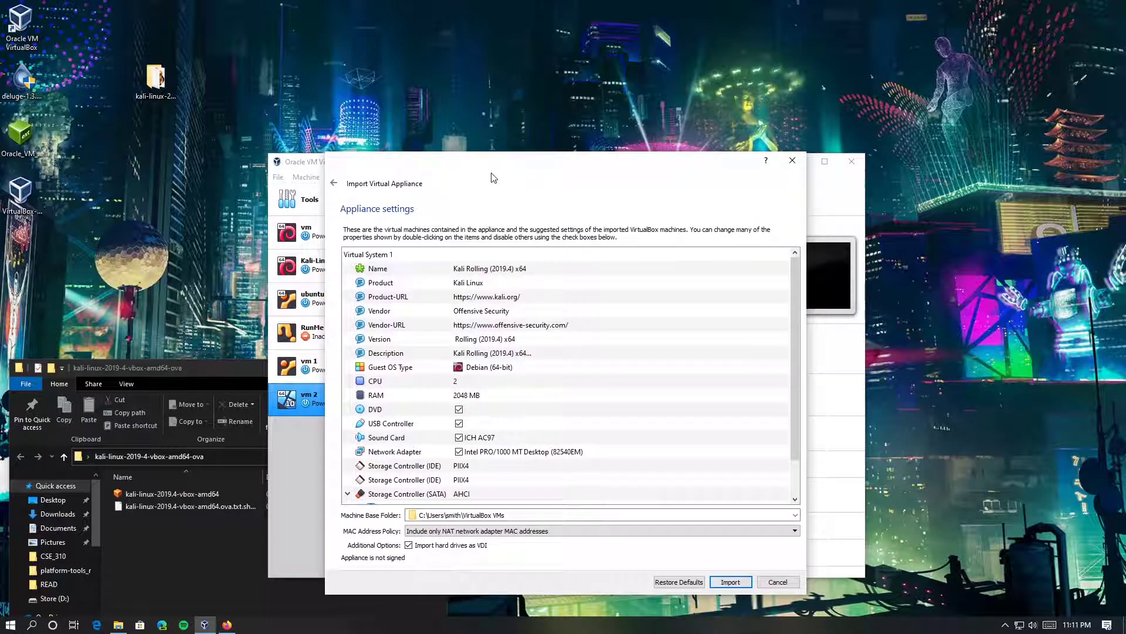
pyautogui.click(531, 381)
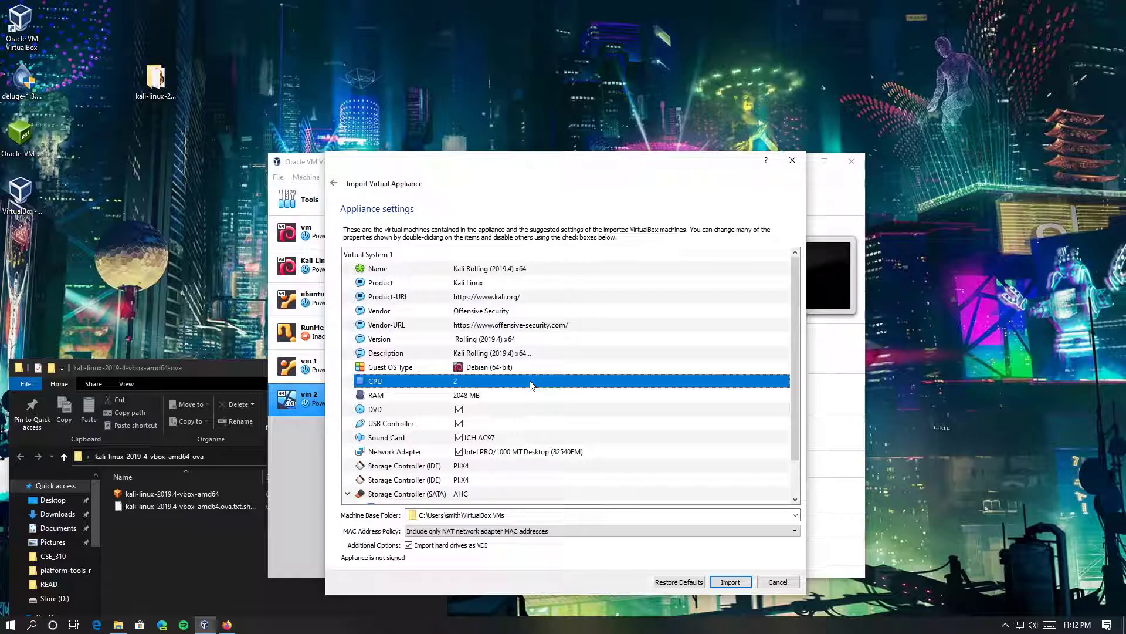
pyautogui.click(496, 396)
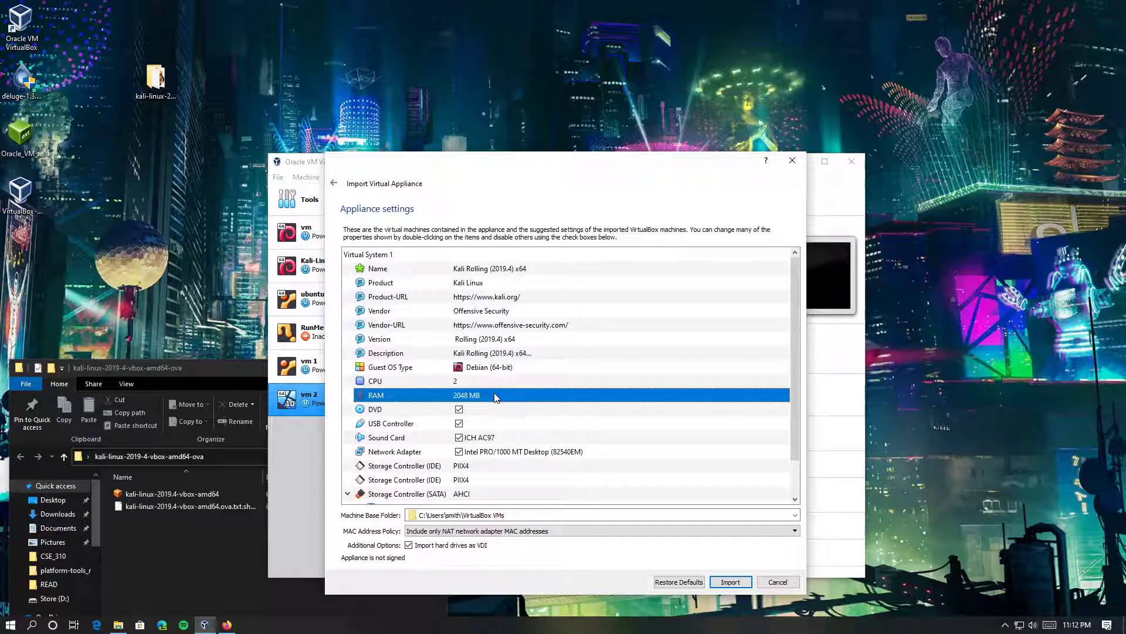
# Change the Kali appliance's RAM from 2048 to 8000 MB
pyautogui.doubleClick(500, 381)
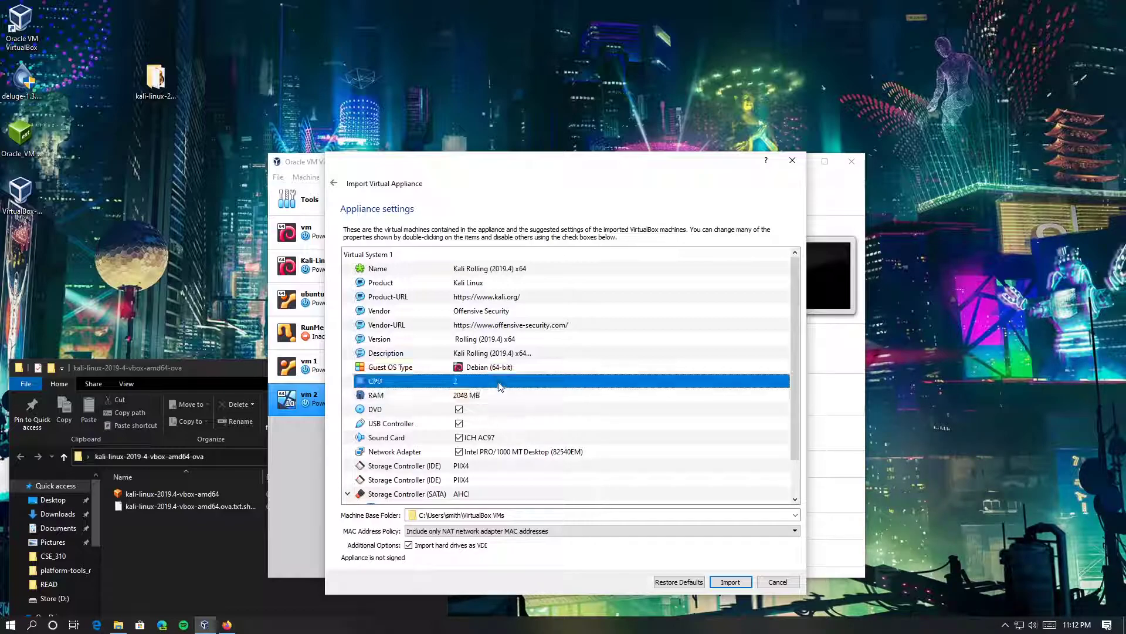
pyautogui.click(502, 397)
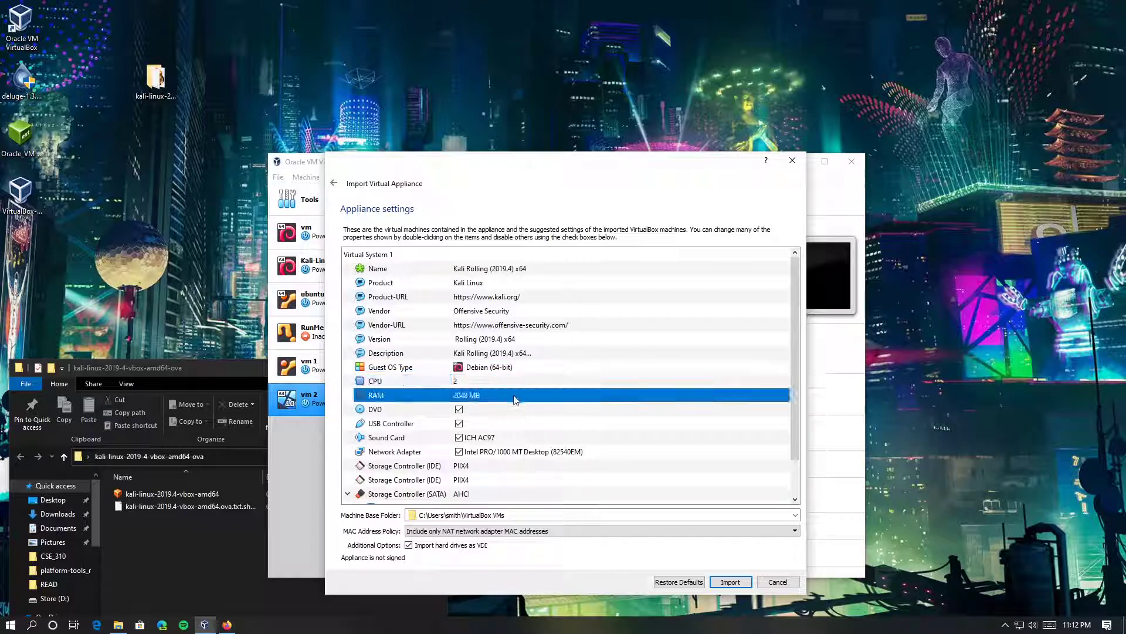
pyautogui.click(537, 396)
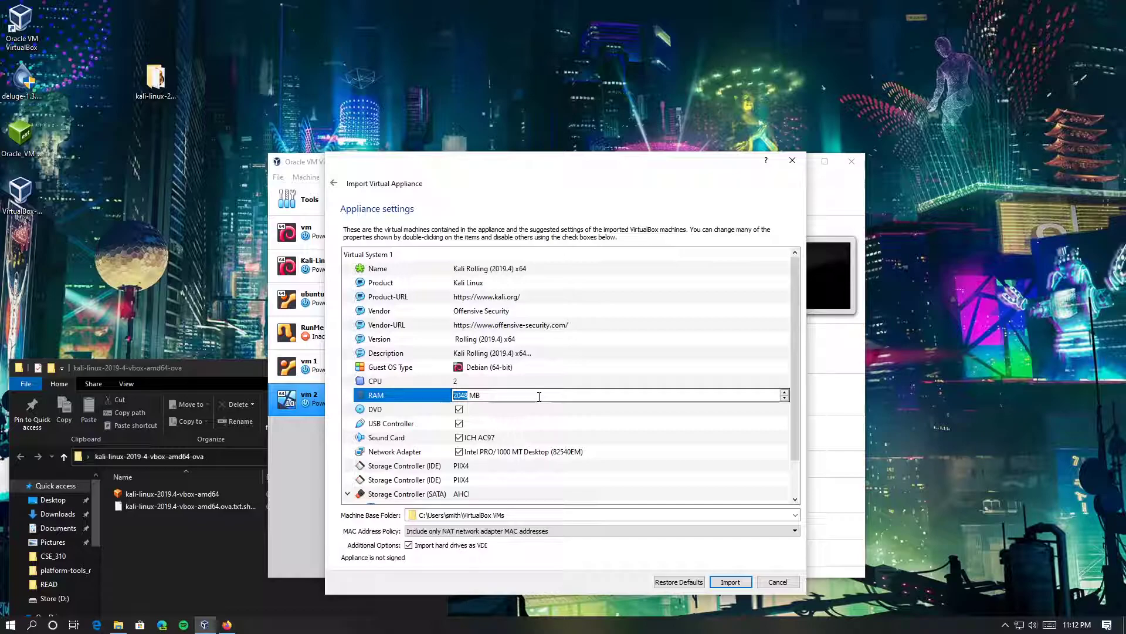
pyautogui.write('8000')
pyautogui.click(583, 423)
pyautogui.click(581, 410)
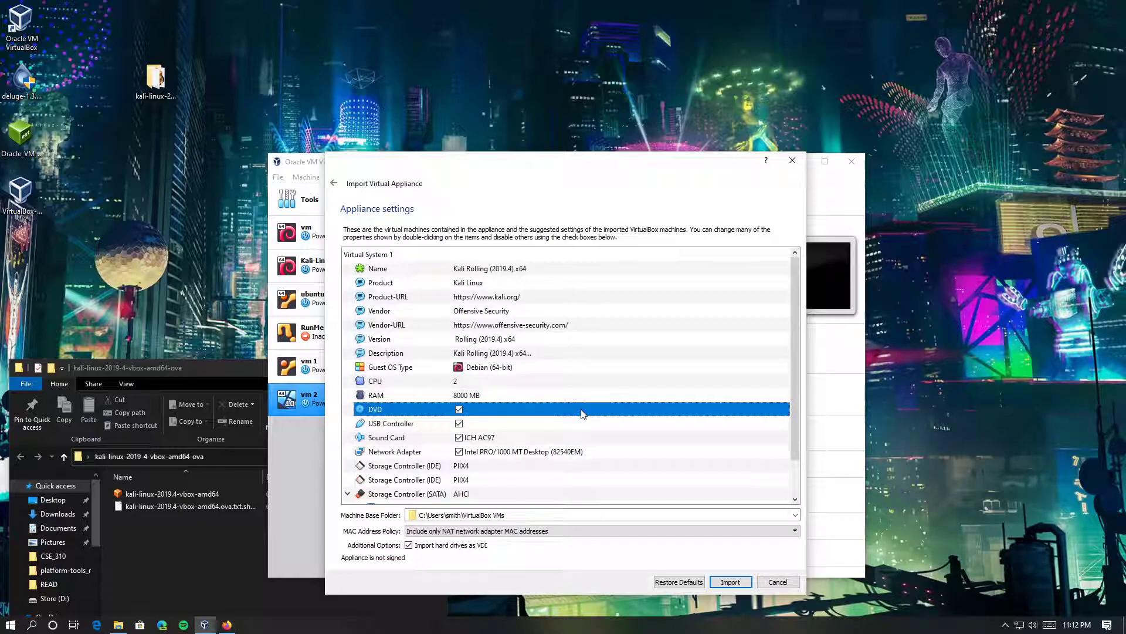
# Review the remaining appliance settings and start the import
pyautogui.scroll(-1, 583, 414)
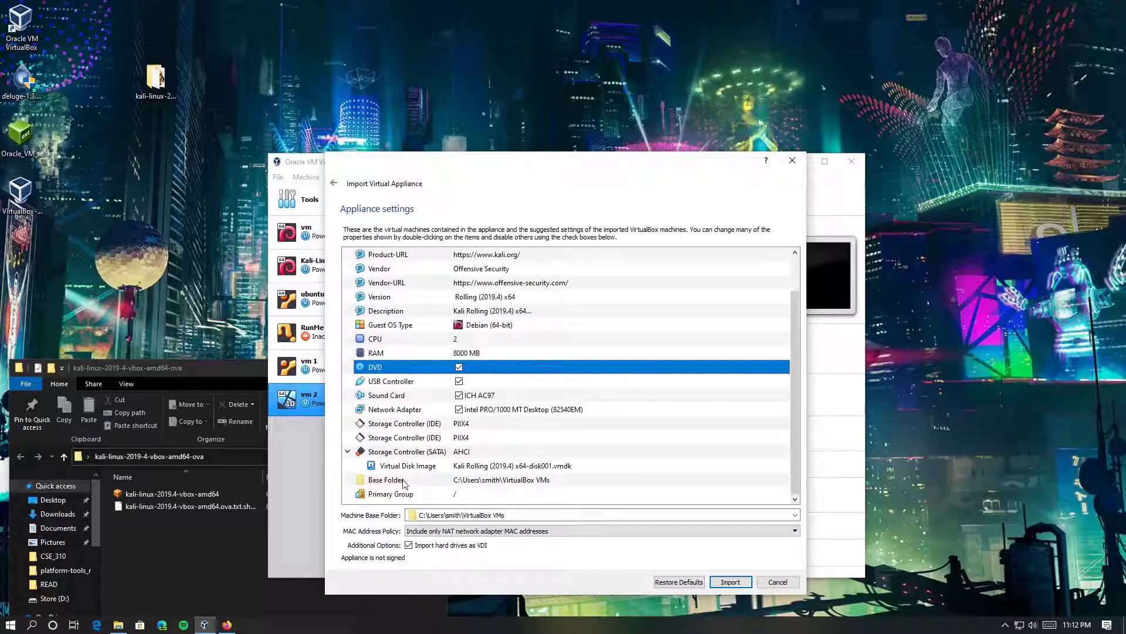
pyautogui.scroll(1, 431, 320)
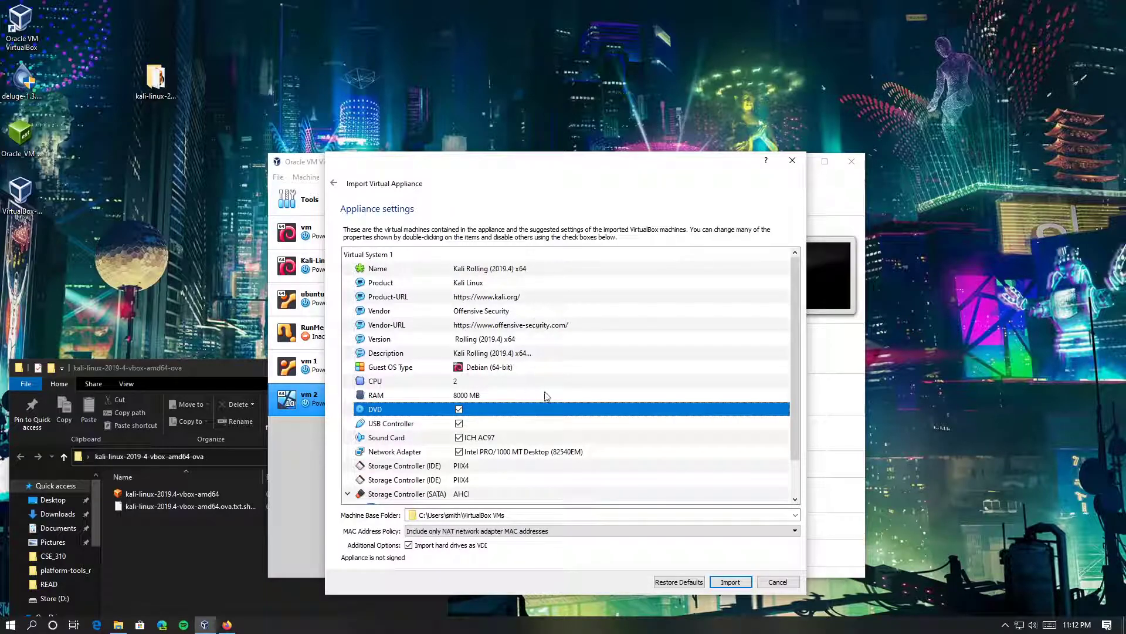
pyautogui.scroll(-1, 532, 429)
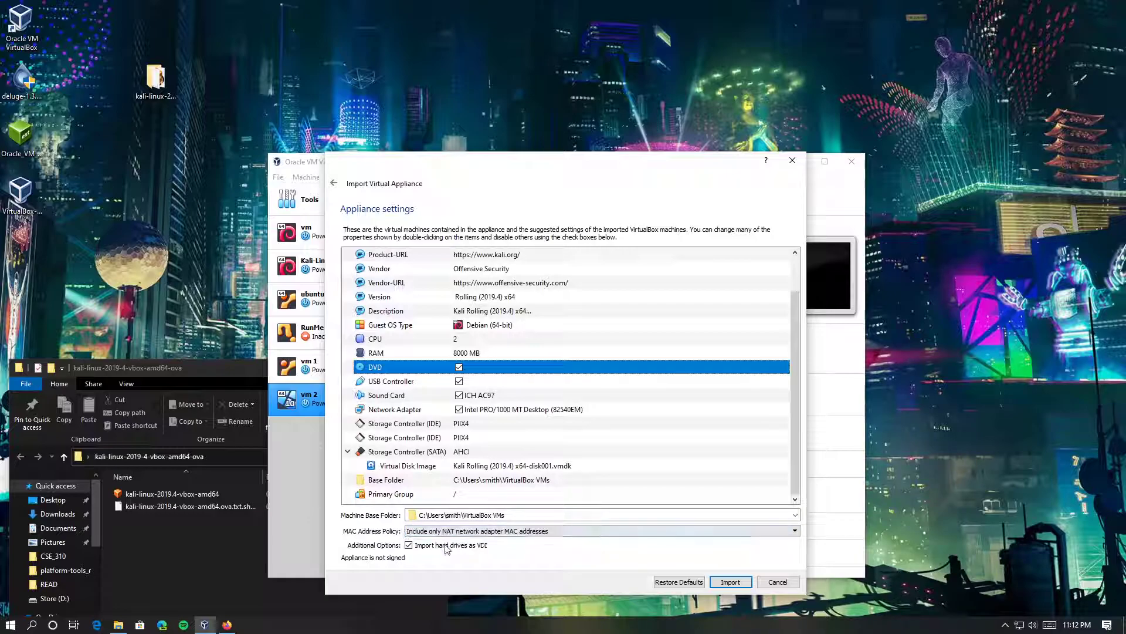
pyautogui.click(731, 582)
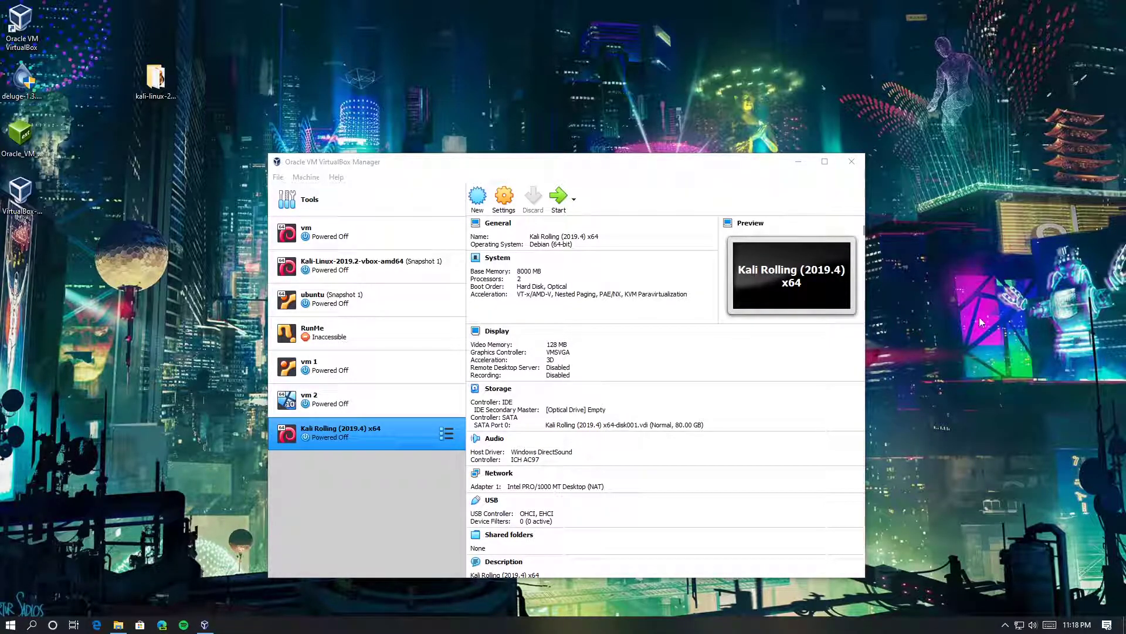
# Review the imported Kali VM's details: VMSVGA graphics, 80 GB disk, NAT networking
pyautogui.moveTo(445, 168); pyautogui.dragTo(386, 78)
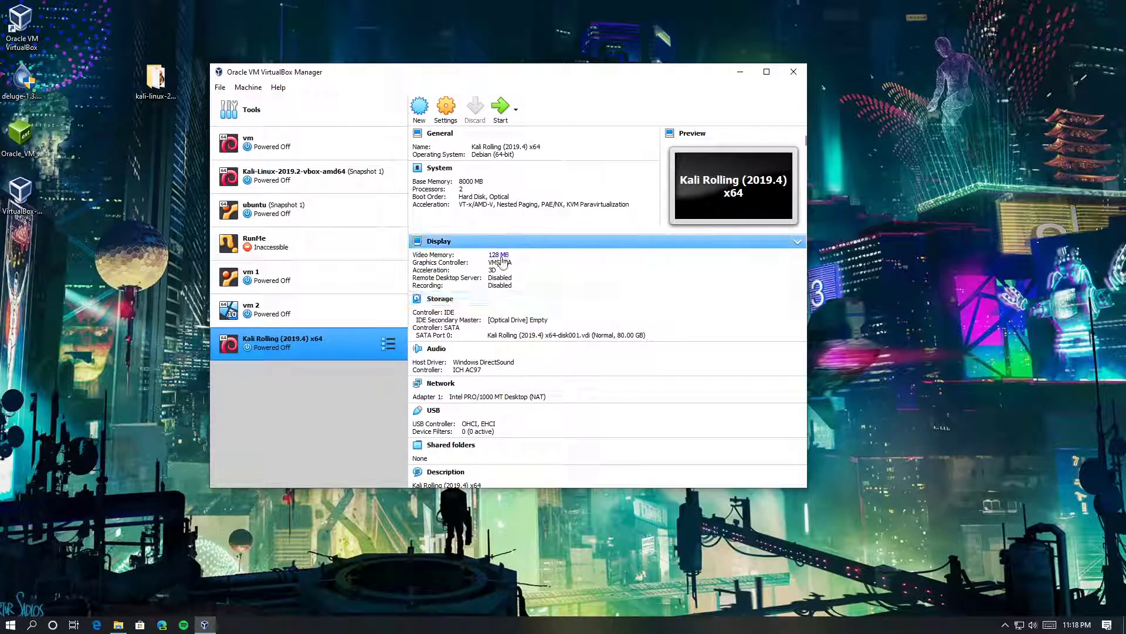
pyautogui.scroll(-5, 497, 440)
pyautogui.scroll(5, 497, 440)
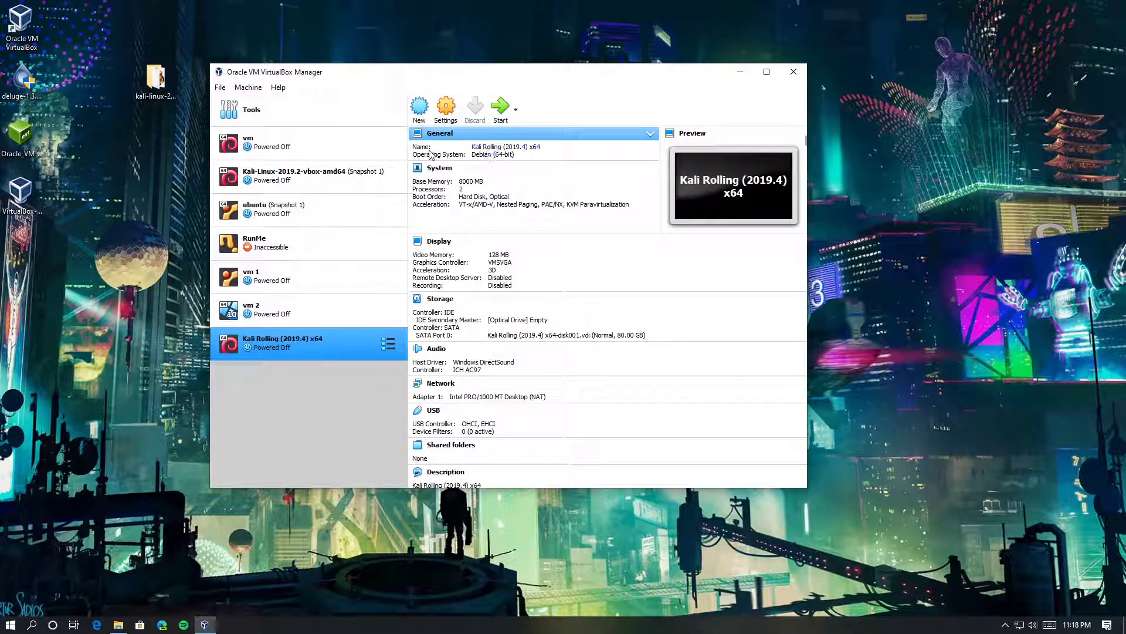
pyautogui.click(500, 155)
pyautogui.click(610, 189)
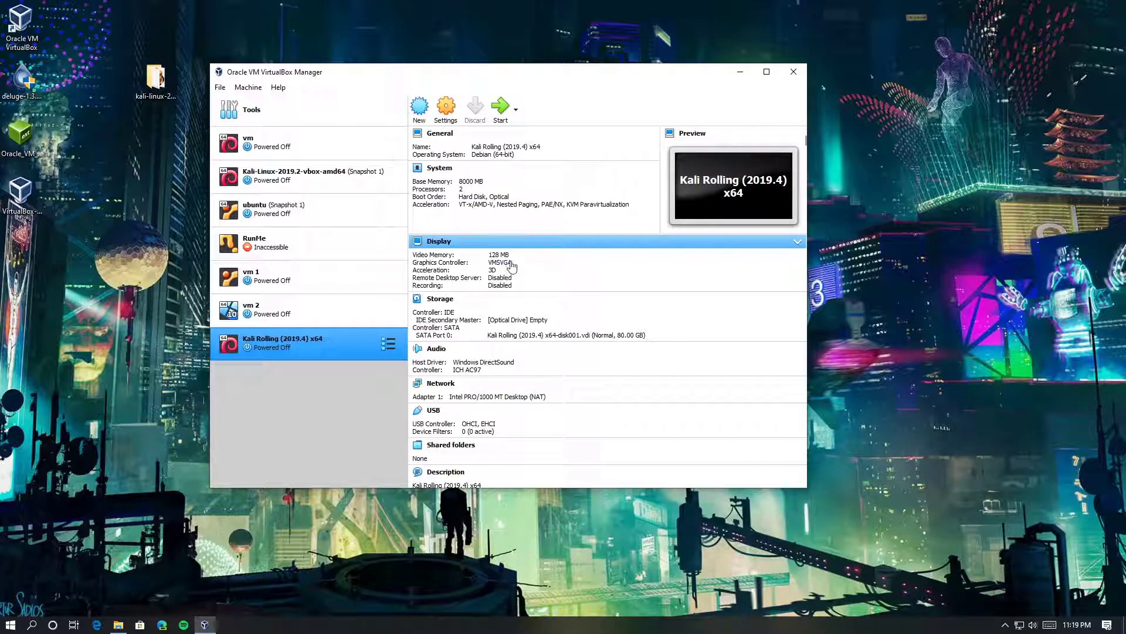
# Open the Kali VM's settings and check Display and Remote Display, keeping 128 MB video memory
pyautogui.click(446, 117)
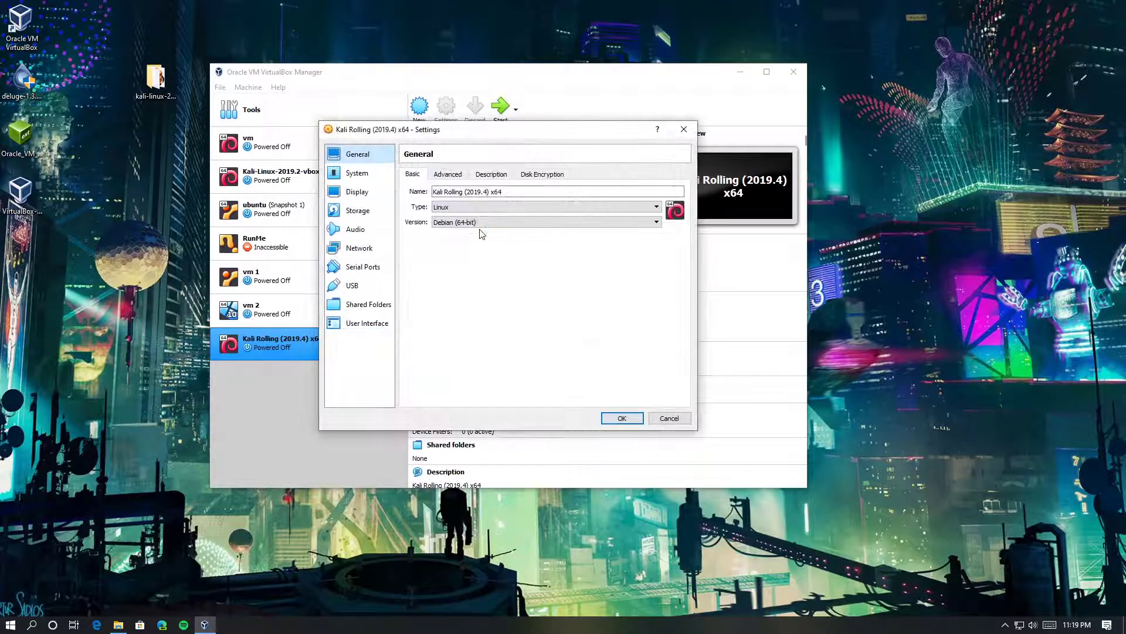
pyautogui.click(354, 192)
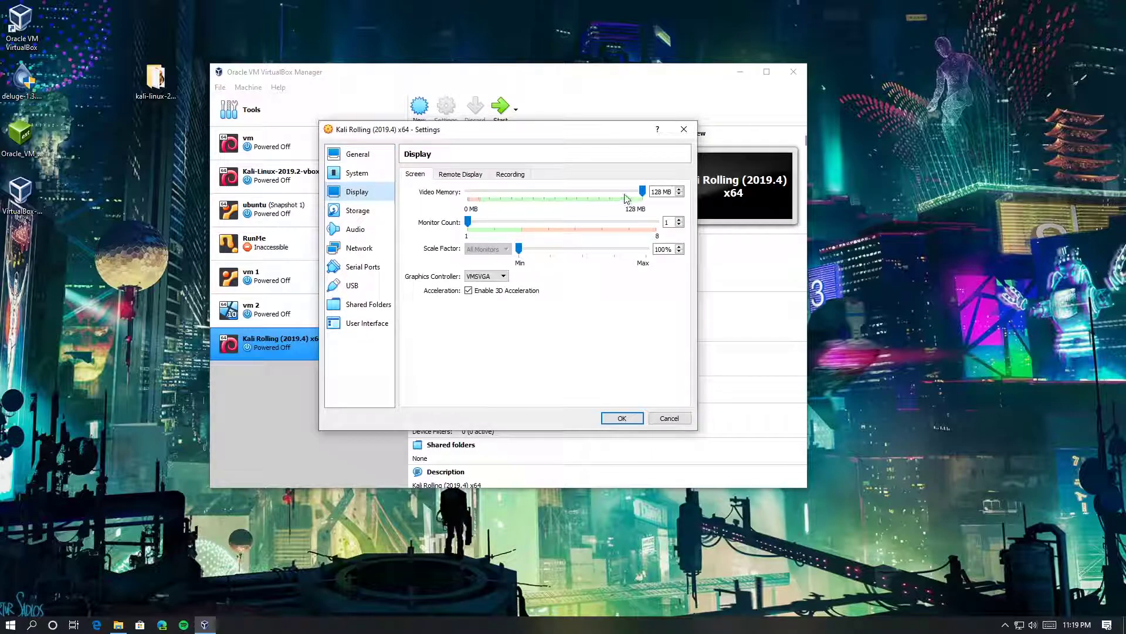
pyautogui.moveTo(642, 191)
pyautogui.mouseDown()
pyautogui.moveTo(522, 205)
pyautogui.moveTo(516, 189)
pyautogui.moveTo(649, 191)
pyautogui.mouseUp()
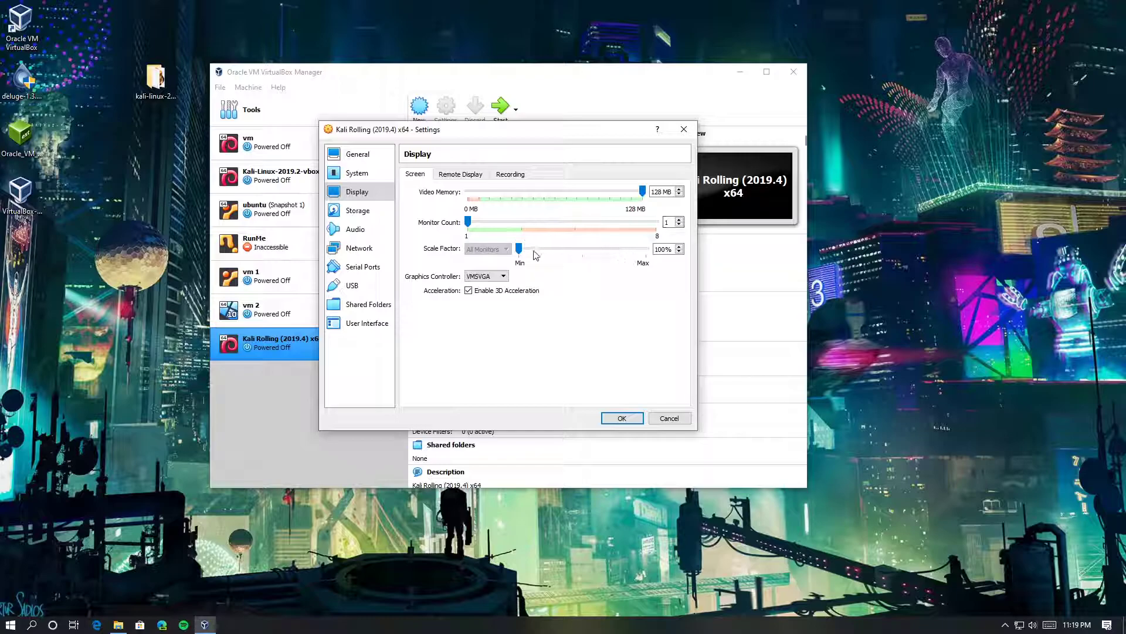
pyautogui.click(462, 175)
# Browse the Storage, Audio, Network, USB and User Interface pages through to Shared Folders
pyautogui.click(368, 215)
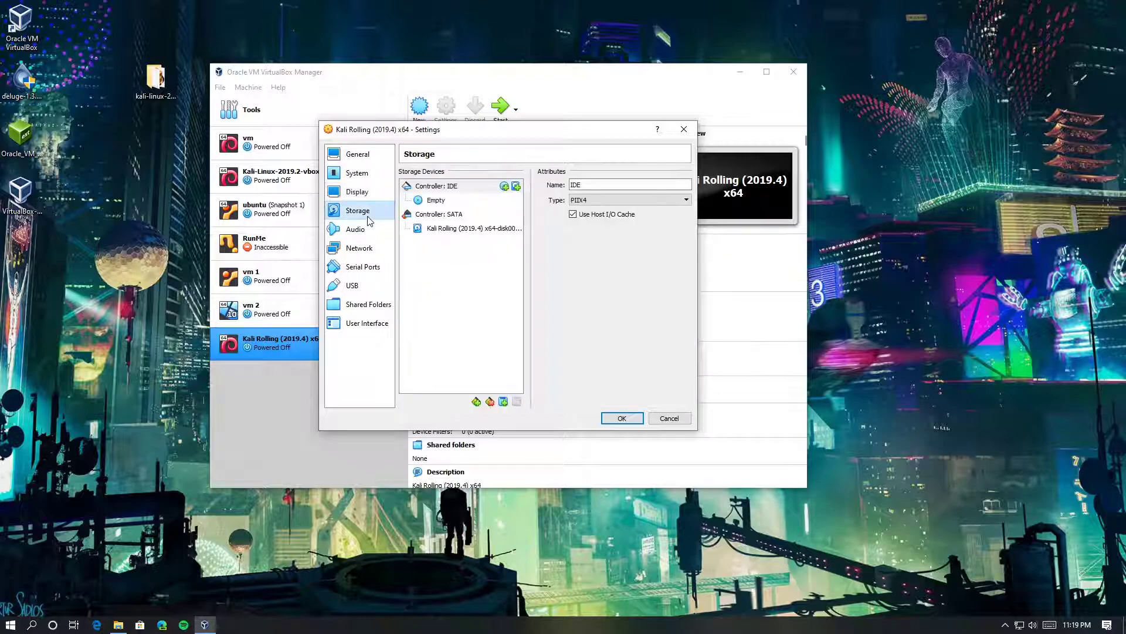
pyautogui.click(356, 229)
pyautogui.click(353, 285)
pyautogui.click(359, 248)
pyautogui.click(356, 286)
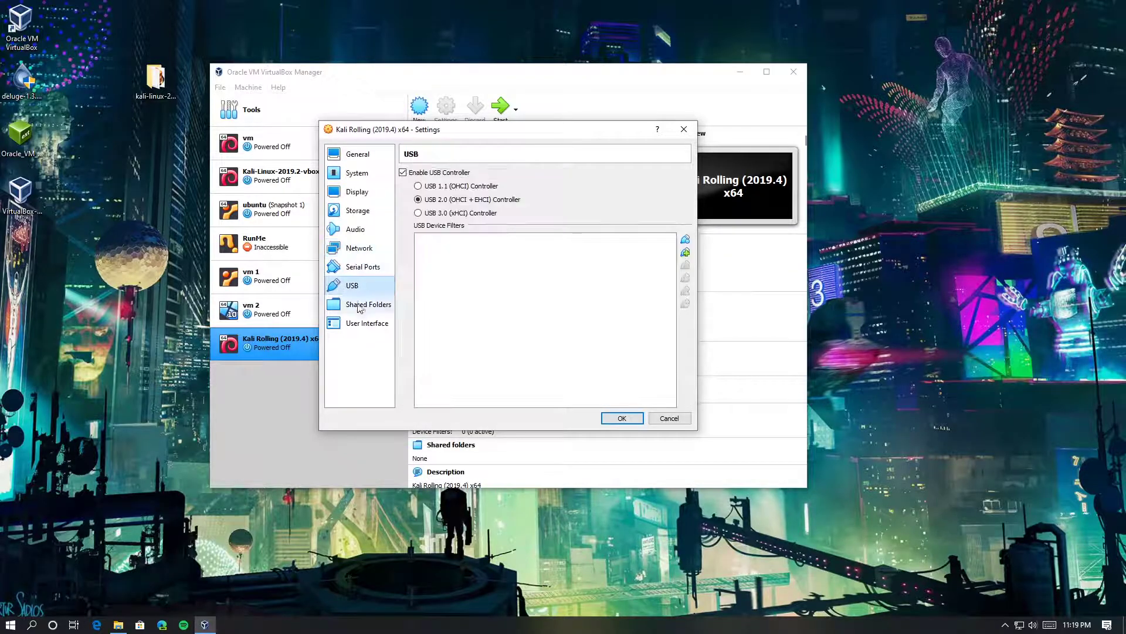
pyautogui.click(360, 323)
pyautogui.click(361, 304)
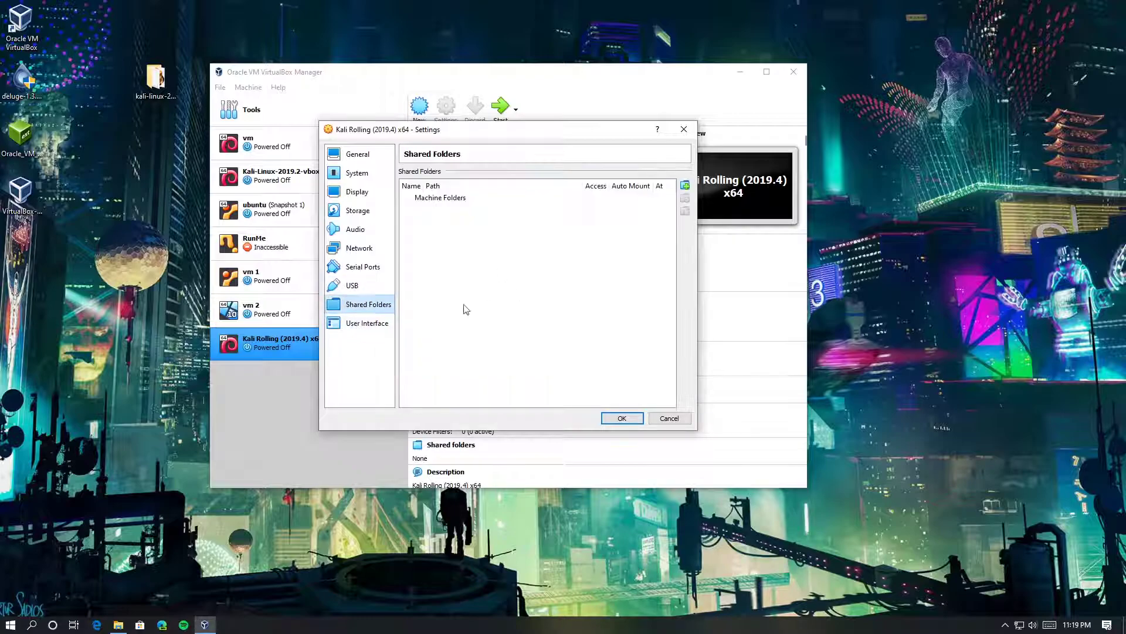
# Begin a .Xilinx shared folder with mount point '/', then cancel it and close Settings
pyautogui.click(685, 185)
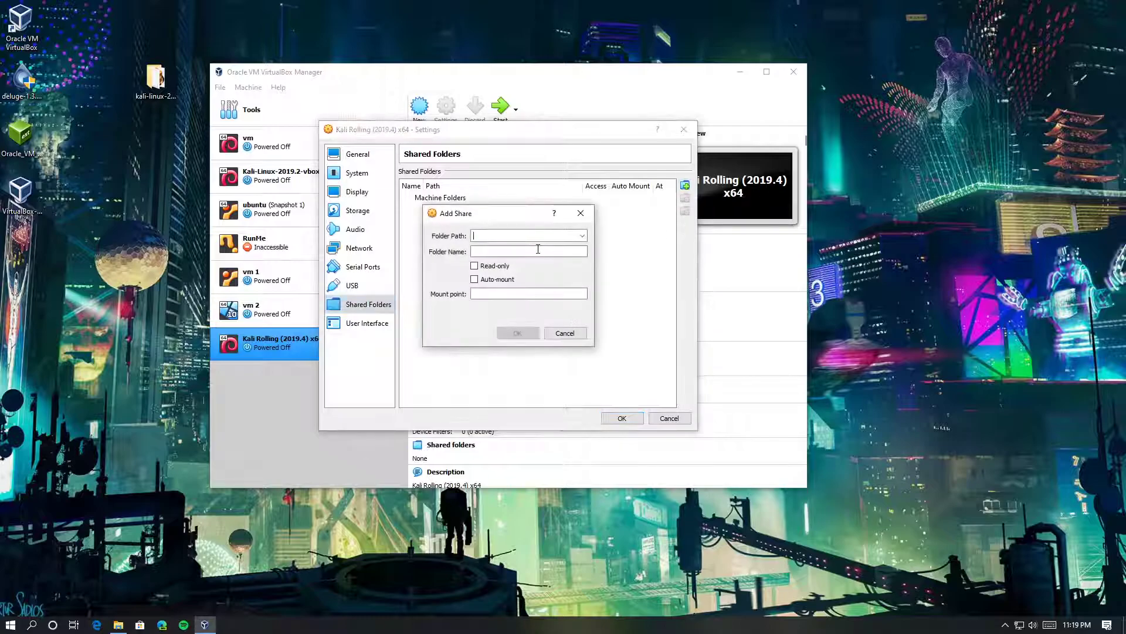
pyautogui.click(582, 235)
pyautogui.click(563, 256)
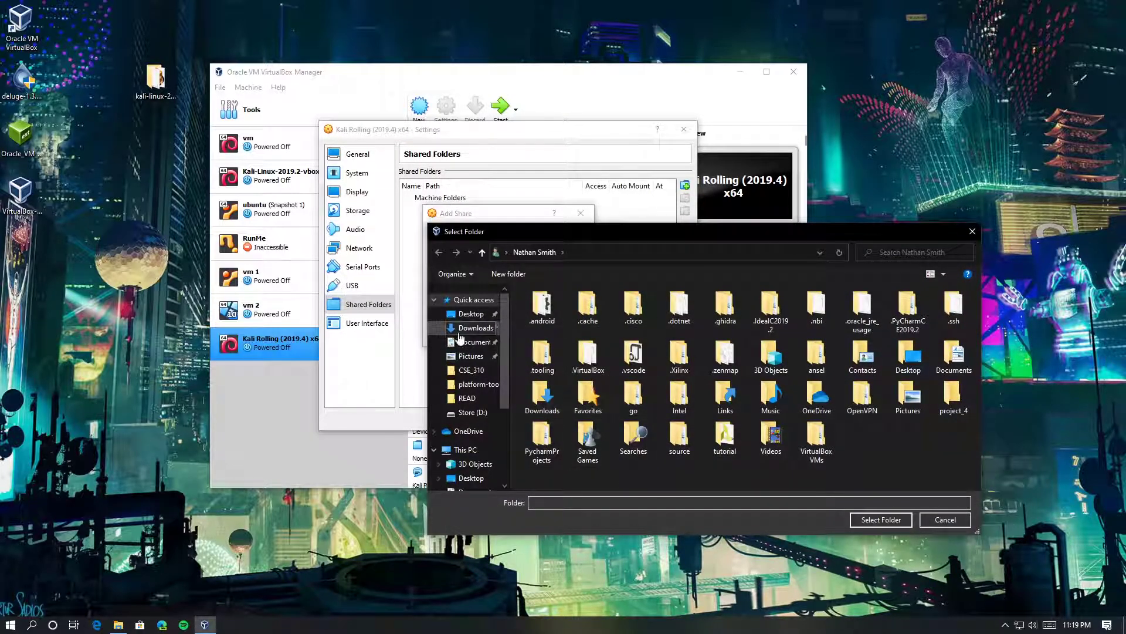
pyautogui.doubleClick(685, 363)
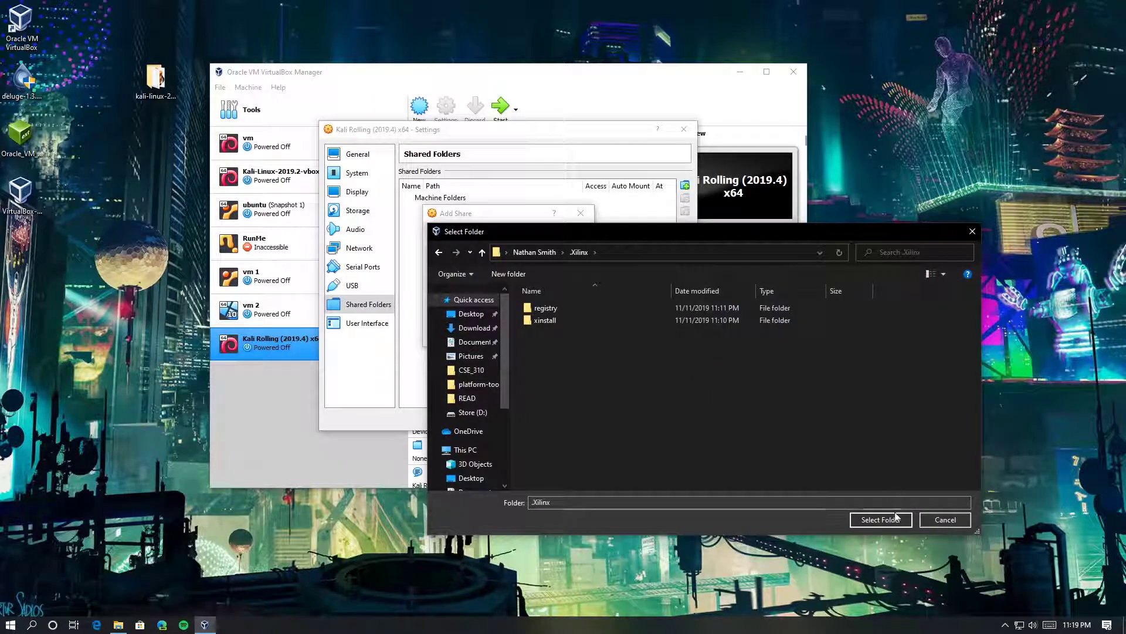
pyautogui.click(881, 519)
pyautogui.click(515, 294)
pyautogui.write('/')
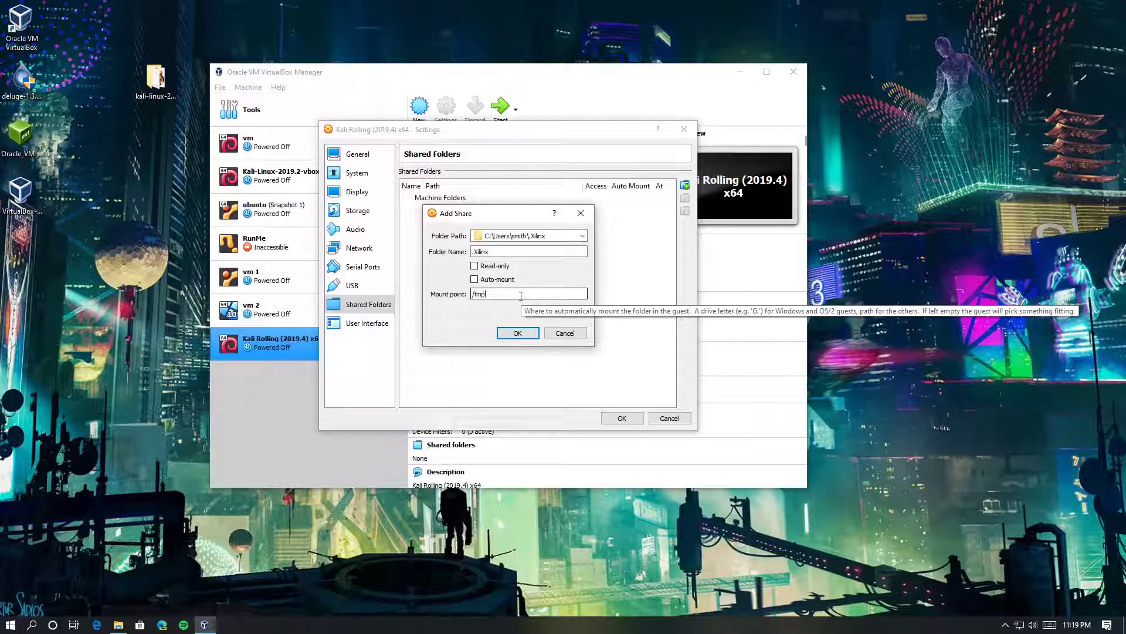
pyautogui.click(565, 333)
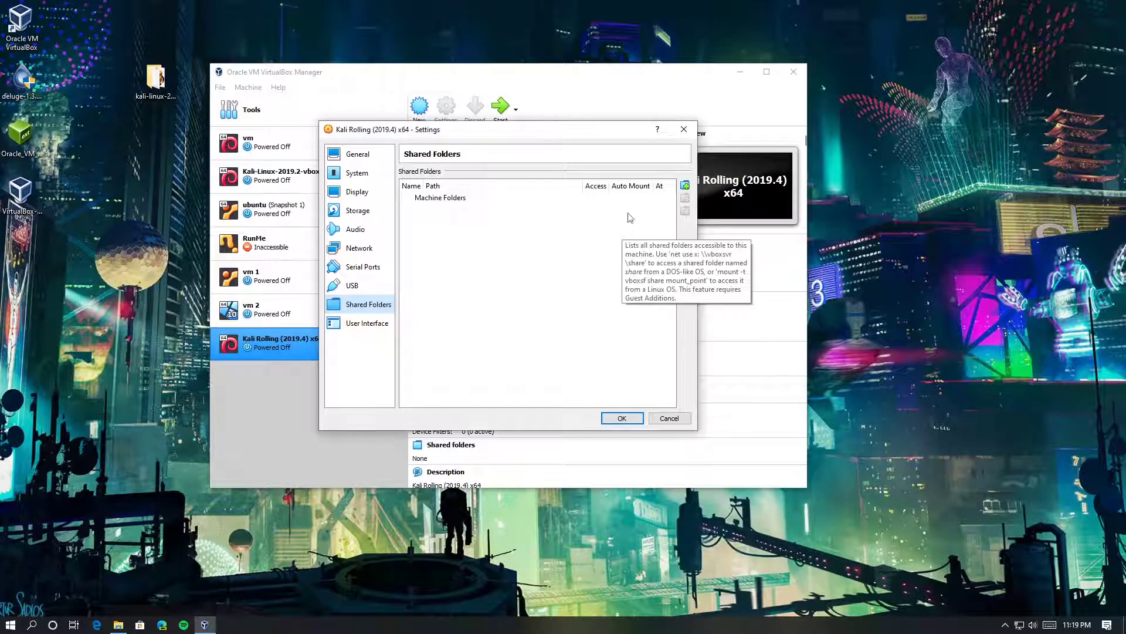
pyautogui.click(683, 129)
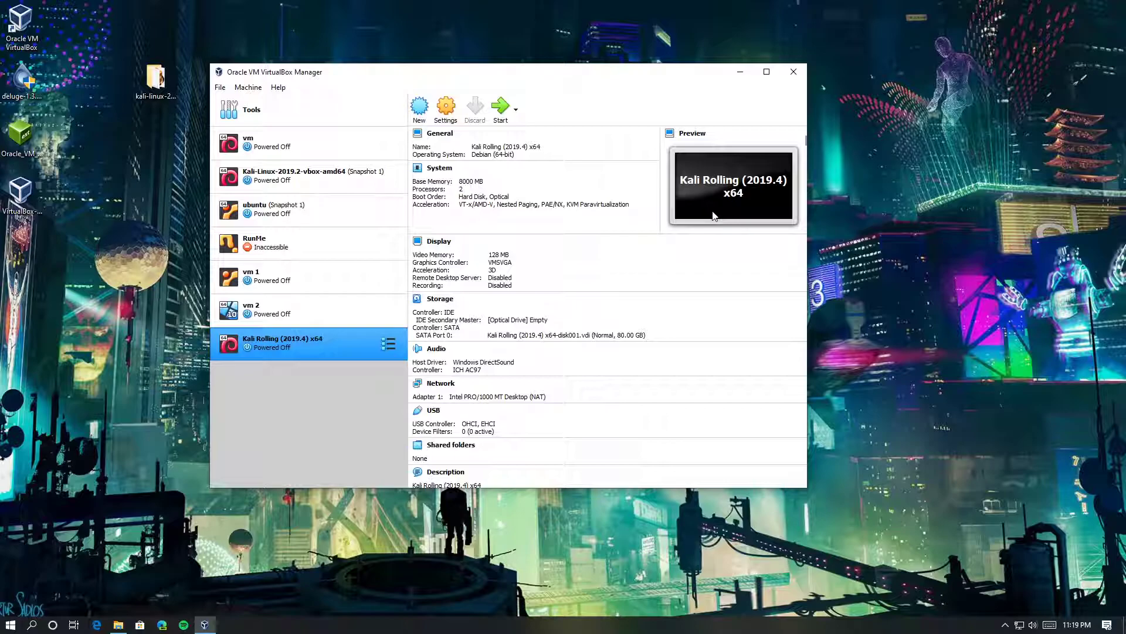
pyautogui.scroll(-5, 569, 275)
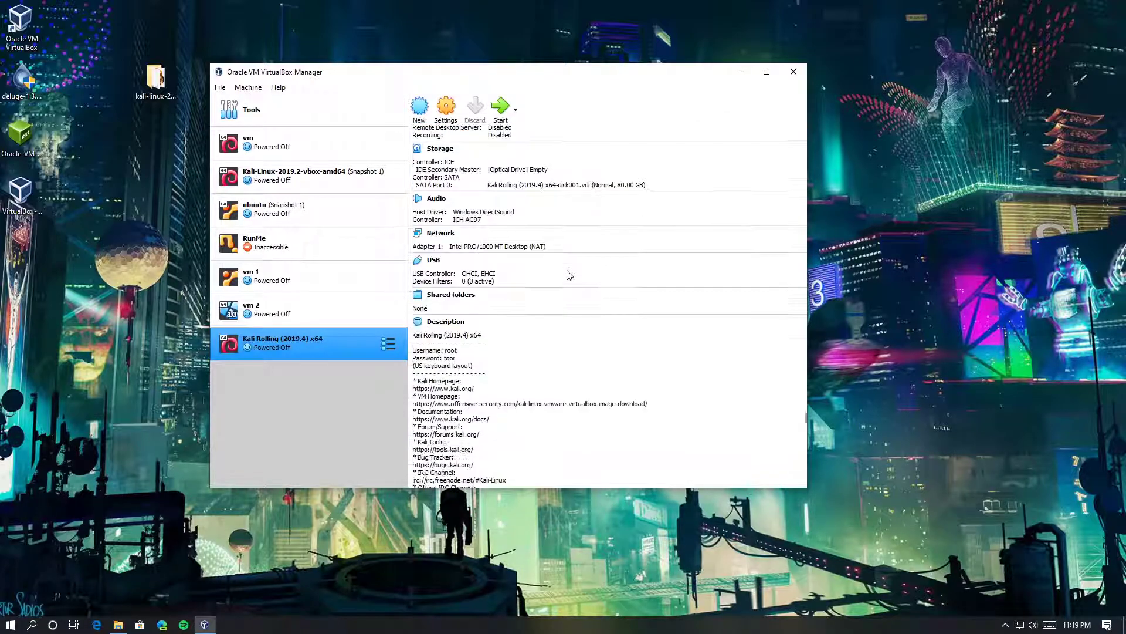
pyautogui.scroll(-1, 565, 276)
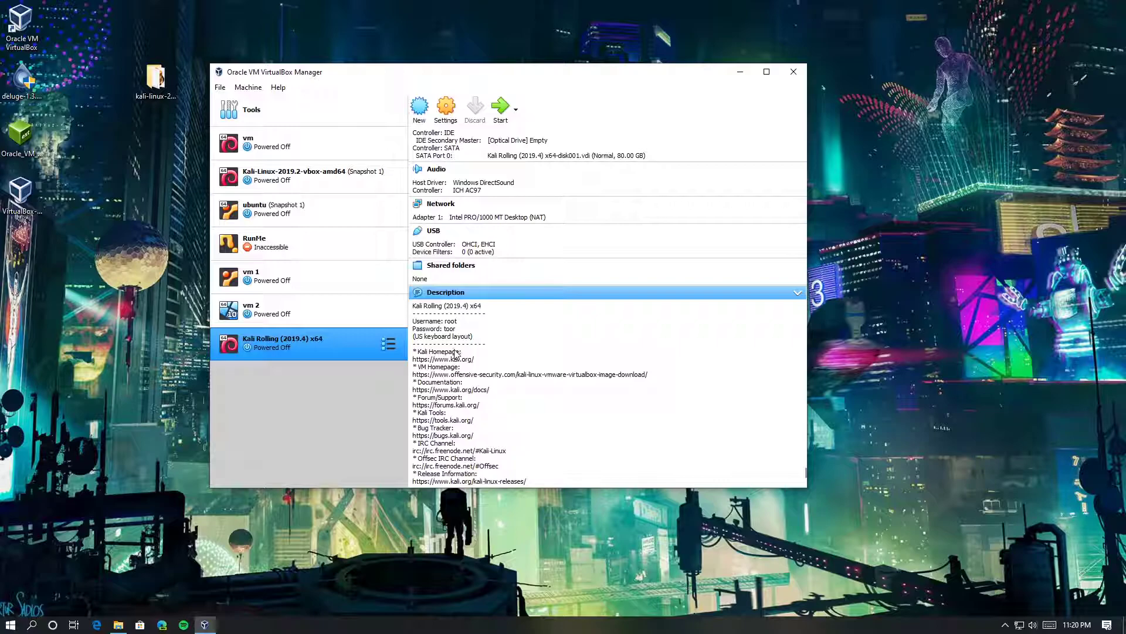
pyautogui.scroll(5, 535, 366)
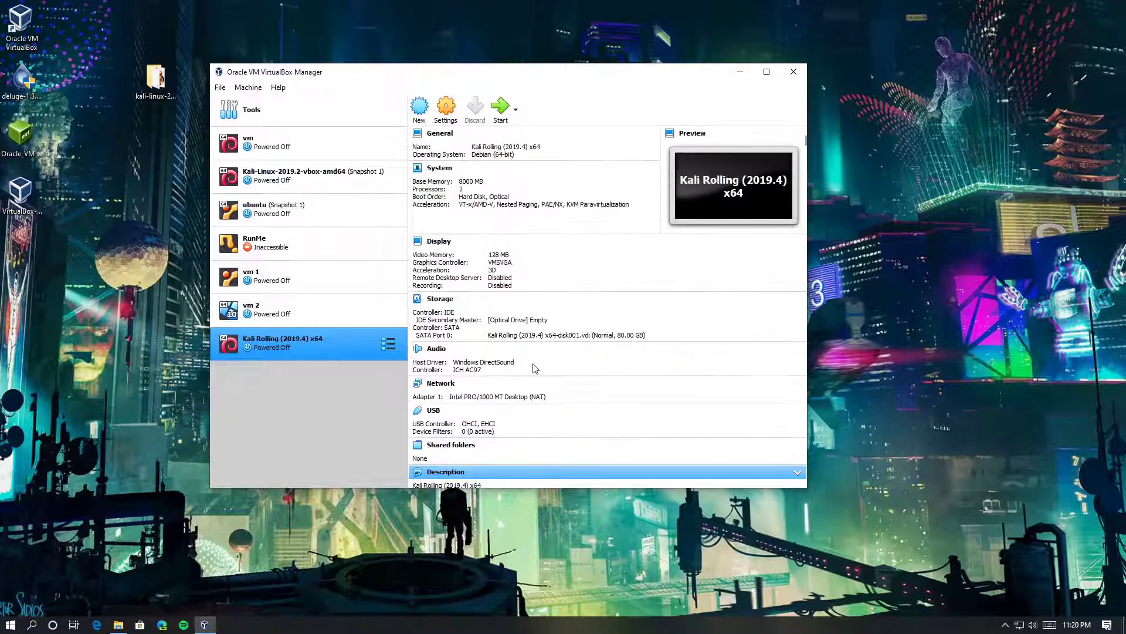
pyautogui.click(322, 218)
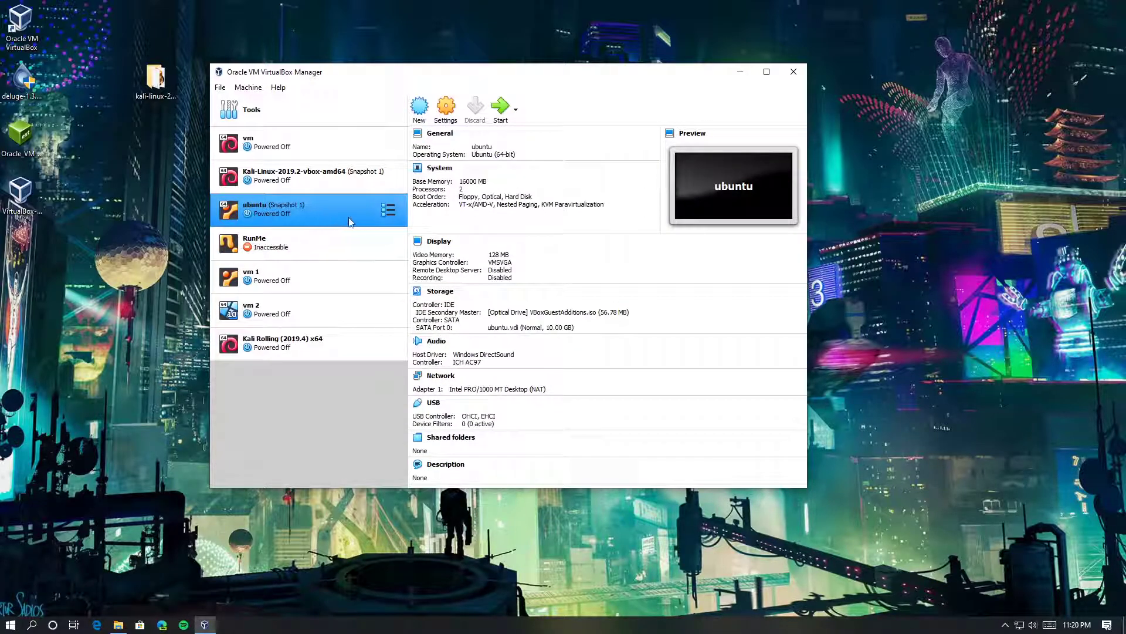
pyautogui.click(336, 354)
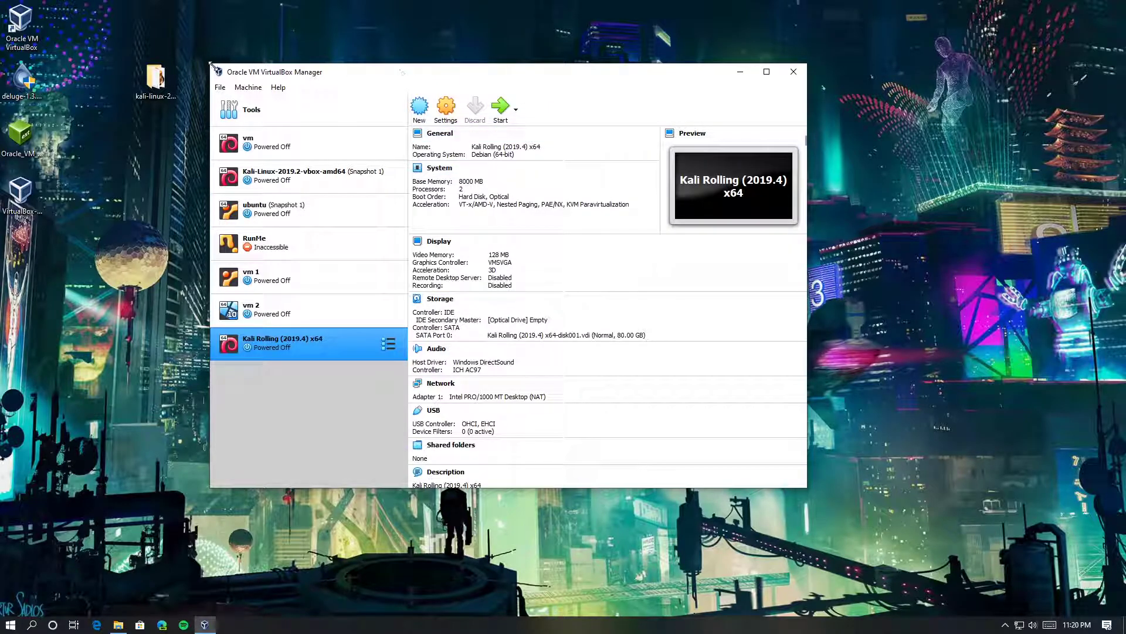
# Start the Kali Rolling VM and boot the default GRUB entry immediately
pyautogui.moveTo(211, 64); pyautogui.dragTo(188, 56)
pyautogui.moveTo(572, 65); pyautogui.dragTo(608, 121)
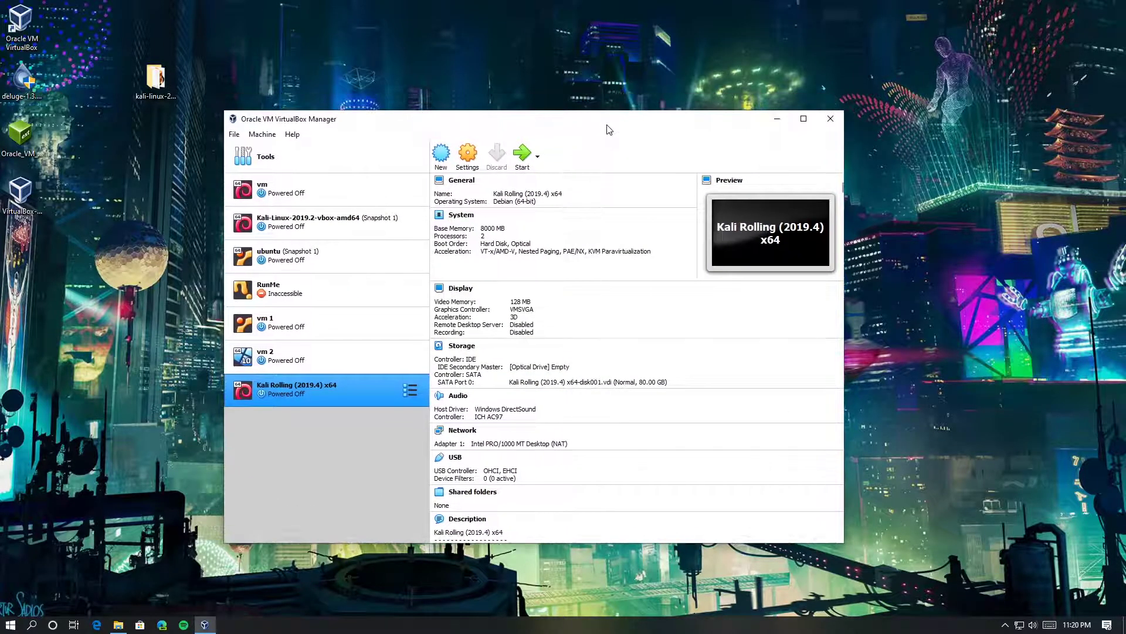
pyautogui.click(523, 155)
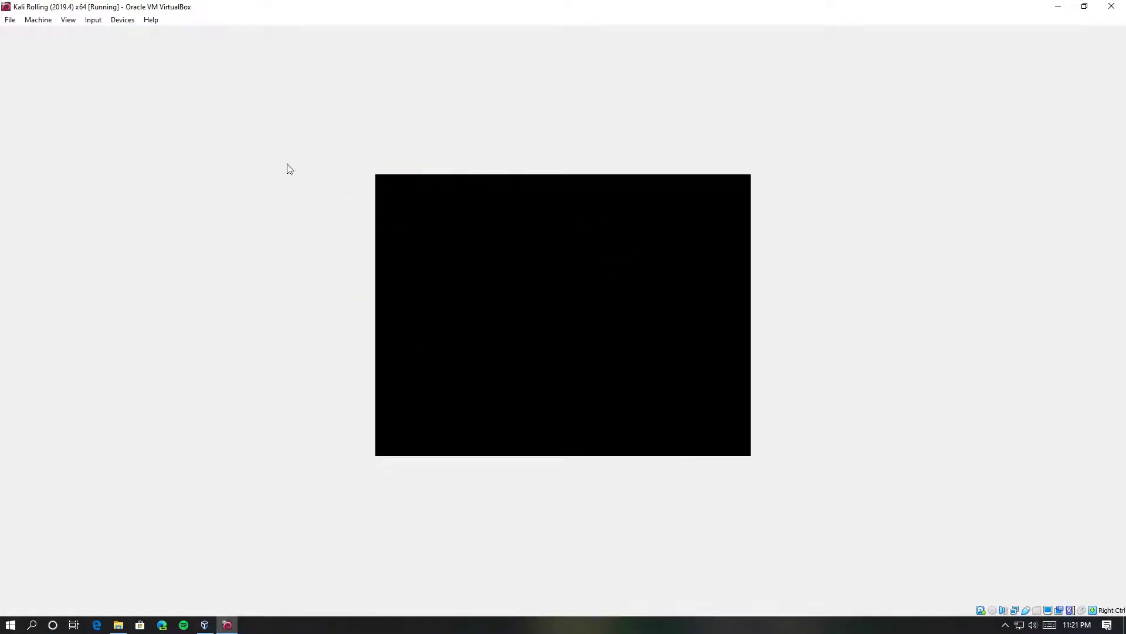
pyautogui.press('Return')
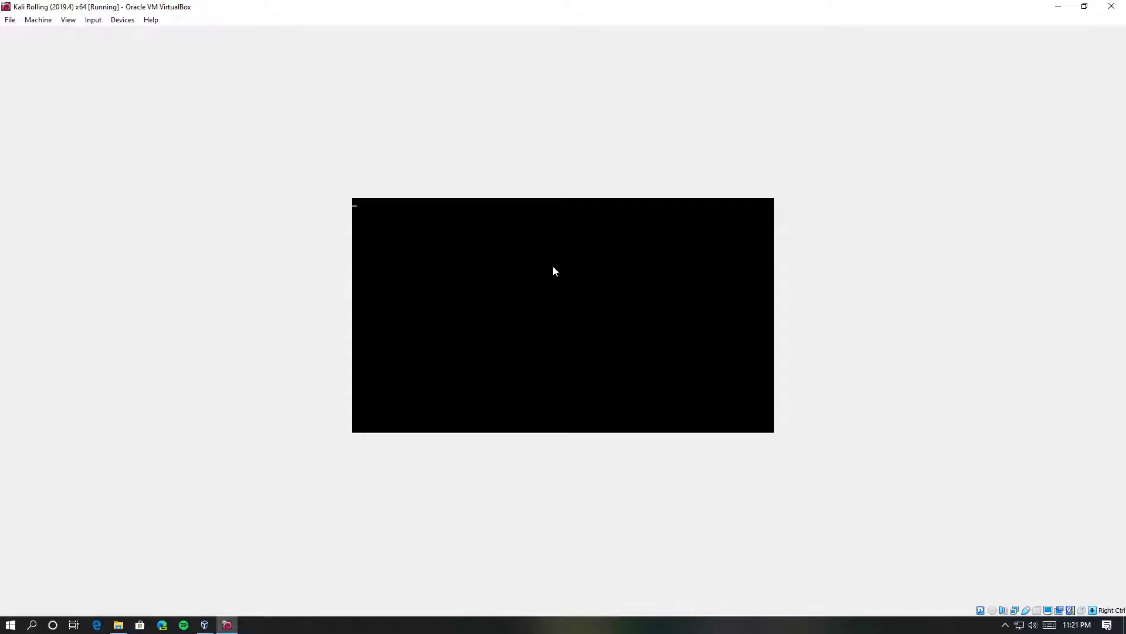
# Look through the VM window's Input and Help menus while Kali boots to login
pyautogui.press('super')
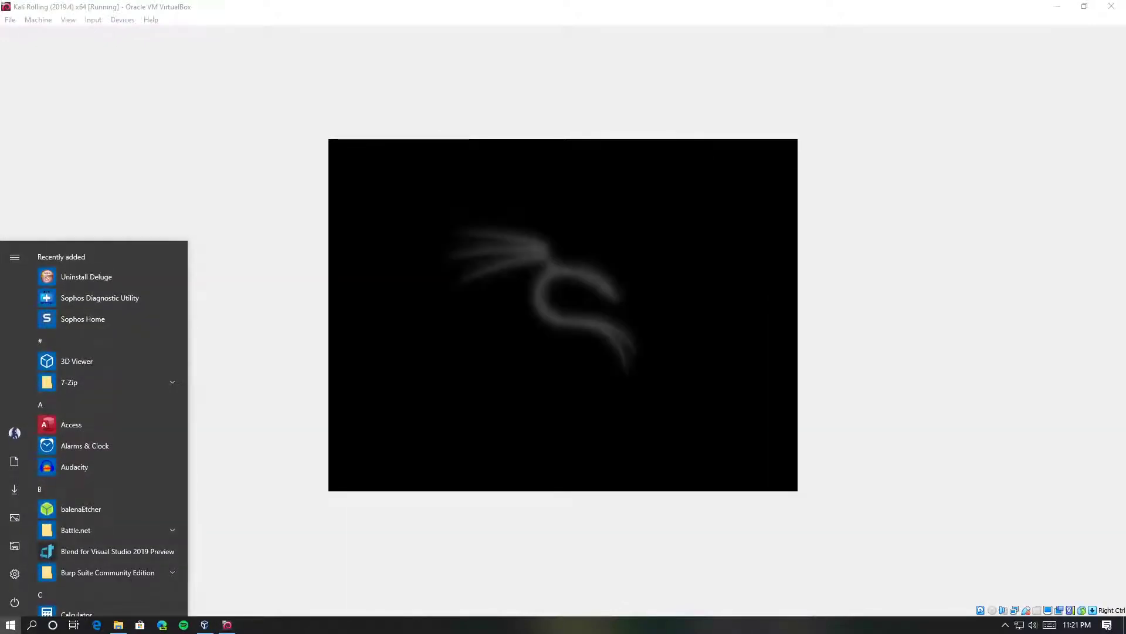
pyautogui.click(150, 21)
pyautogui.click(100, 23)
pyautogui.moveTo(72, 23)
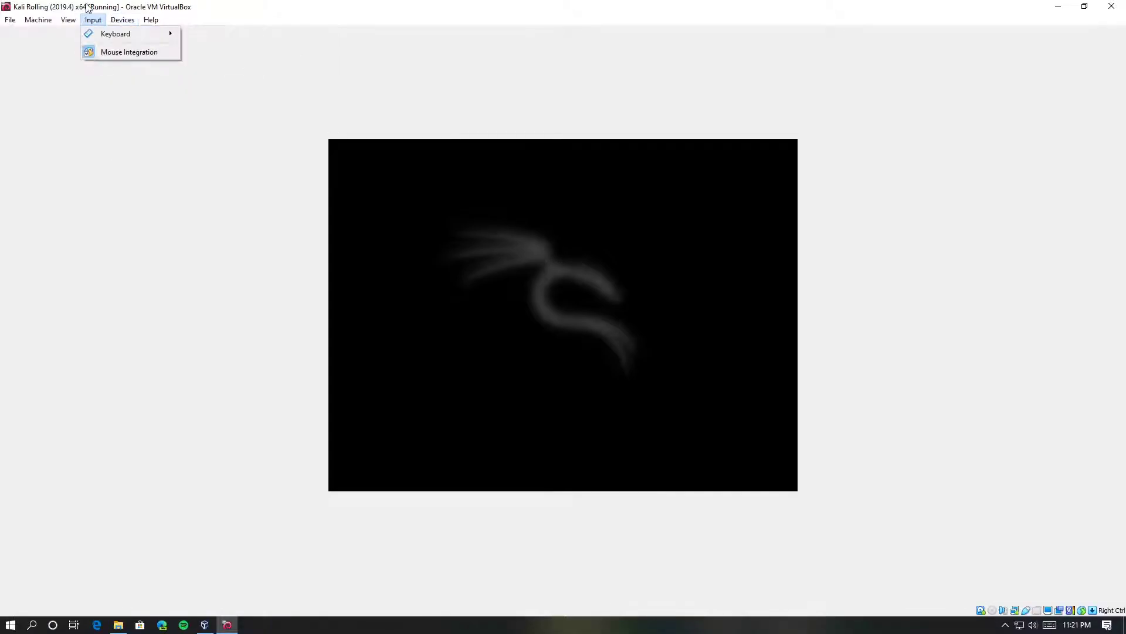
pyautogui.moveTo(143, 21)
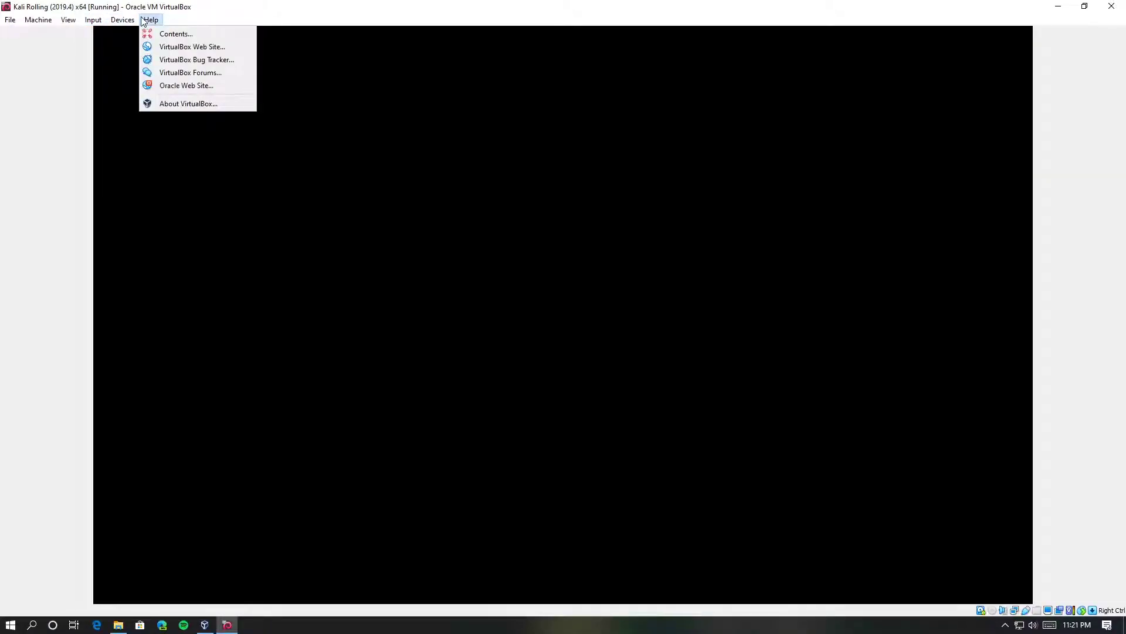
pyautogui.click(101, 10)
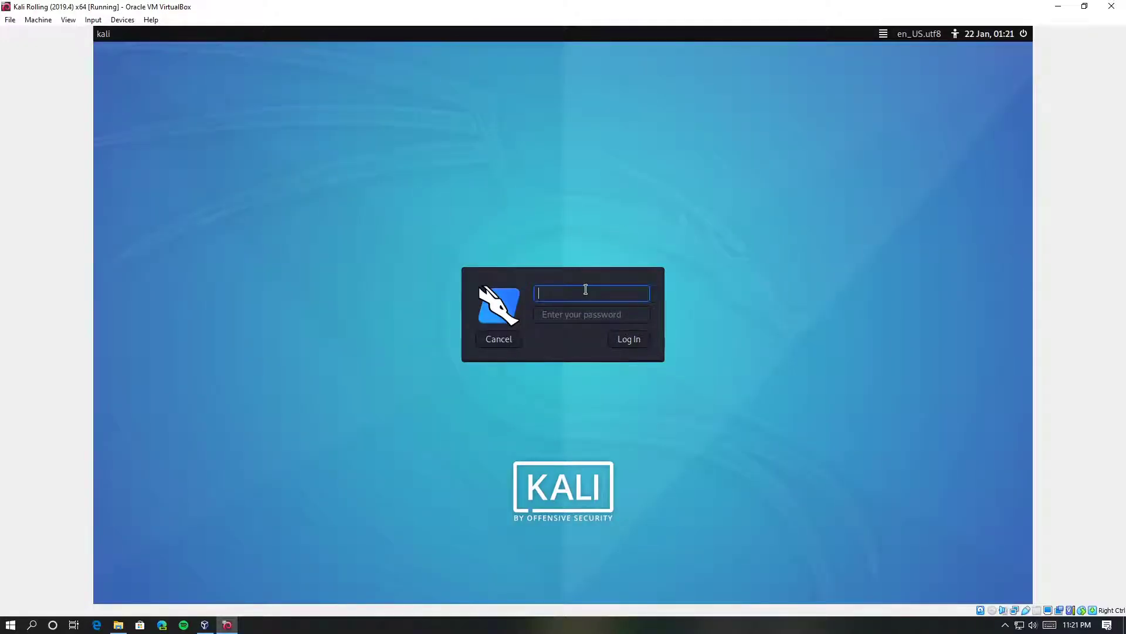
# Log in to Kali as root with the default password
pyautogui.write('root')
pyautogui.press('Tab')
pyautogui.write('toor')
pyautogui.press('Return')
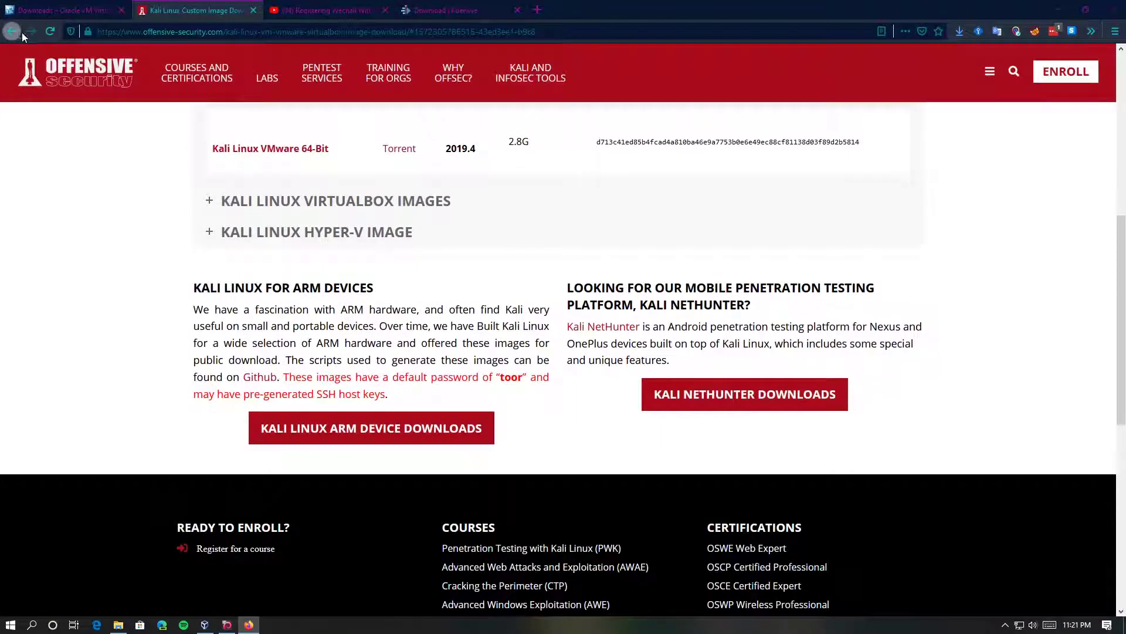
# Step back through Firefox history, return to kali.org/downloads, then close Firefox
pyautogui.click(12, 33)
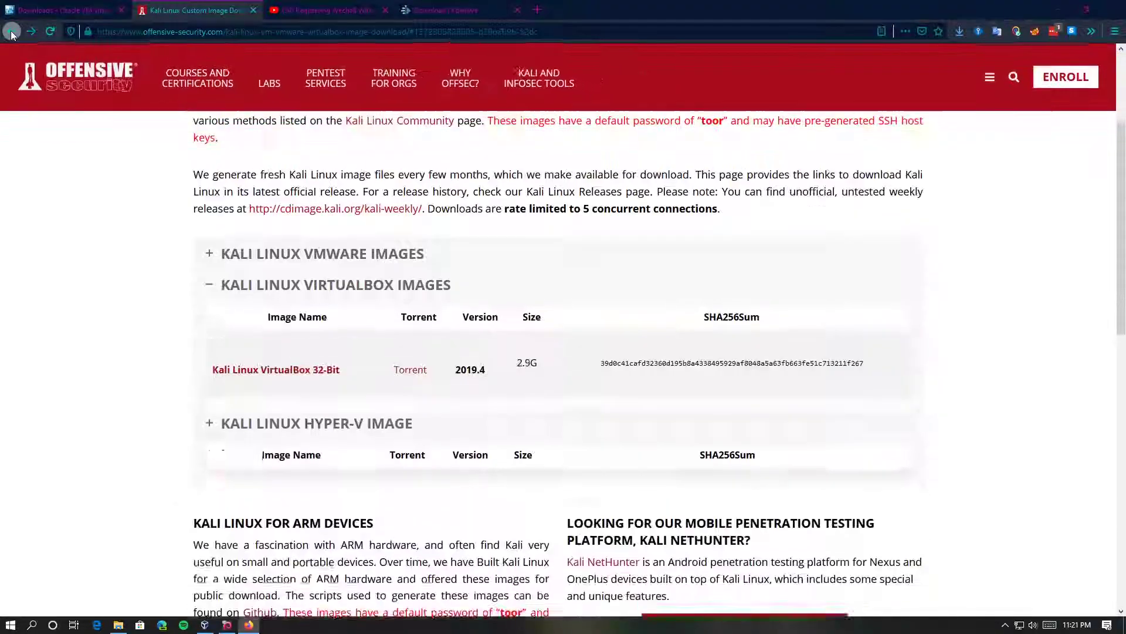
pyautogui.click(12, 33)
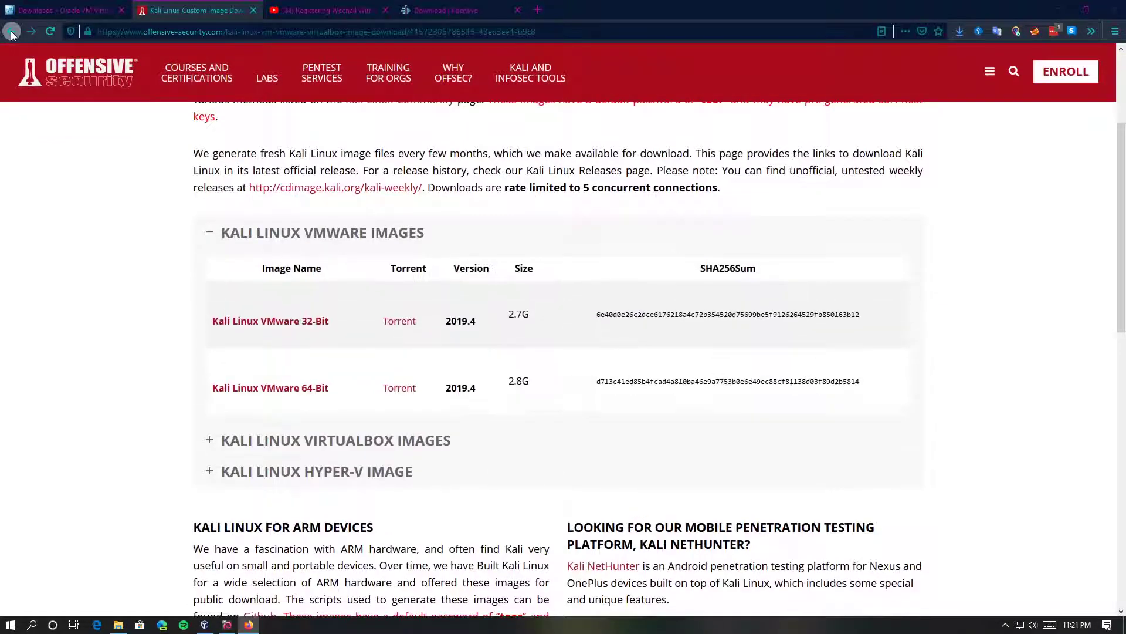
pyautogui.click(12, 32)
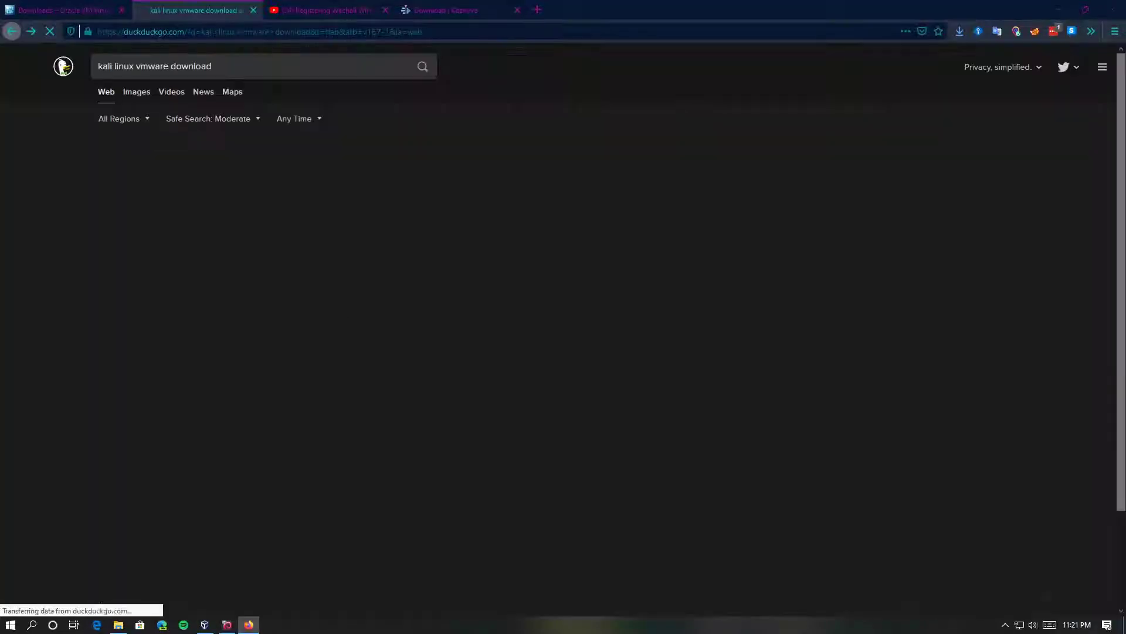
pyautogui.click(32, 32)
pyautogui.scroll(15, 235, 299)
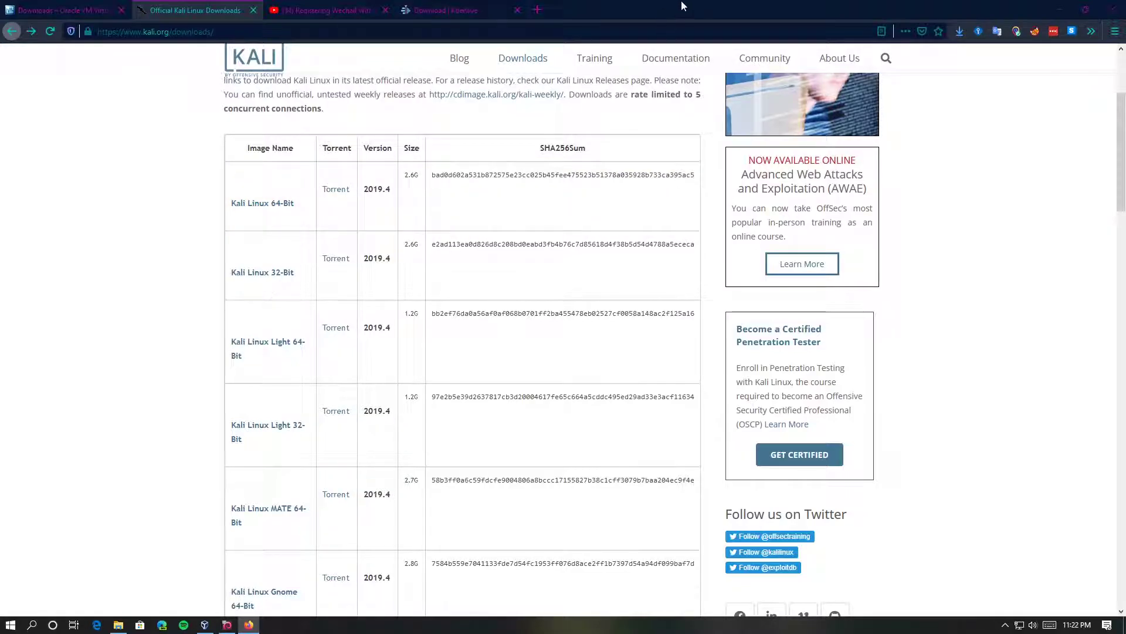
pyautogui.click(1114, 8)
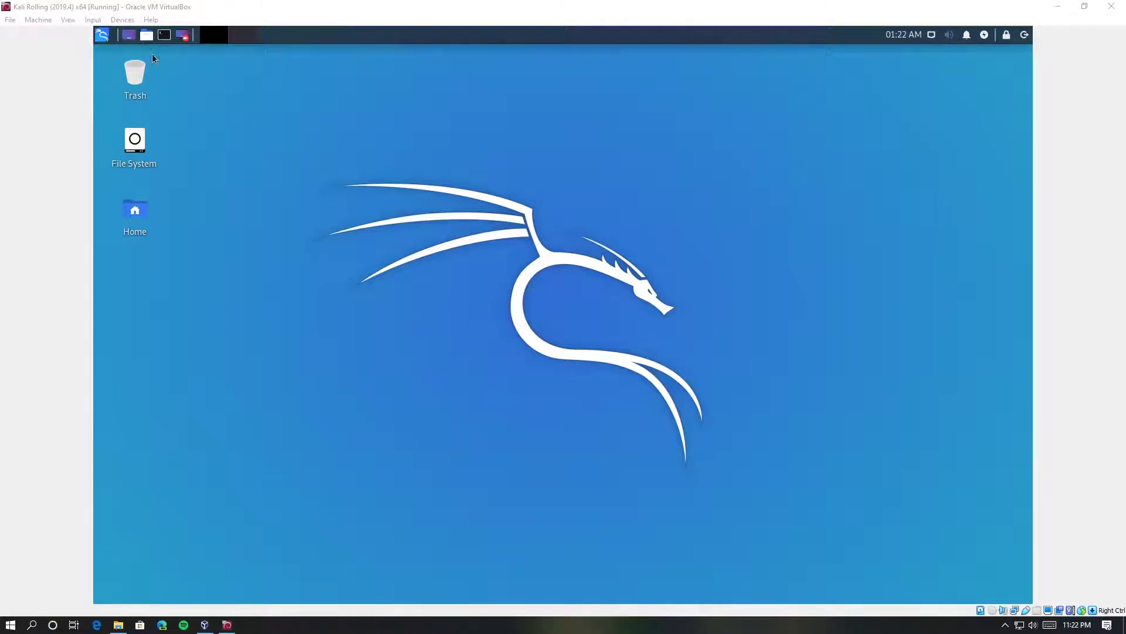
# Switch the running Kali Rolling VM to full-screen mode and confirm the switch
pyautogui.click(39, 20)
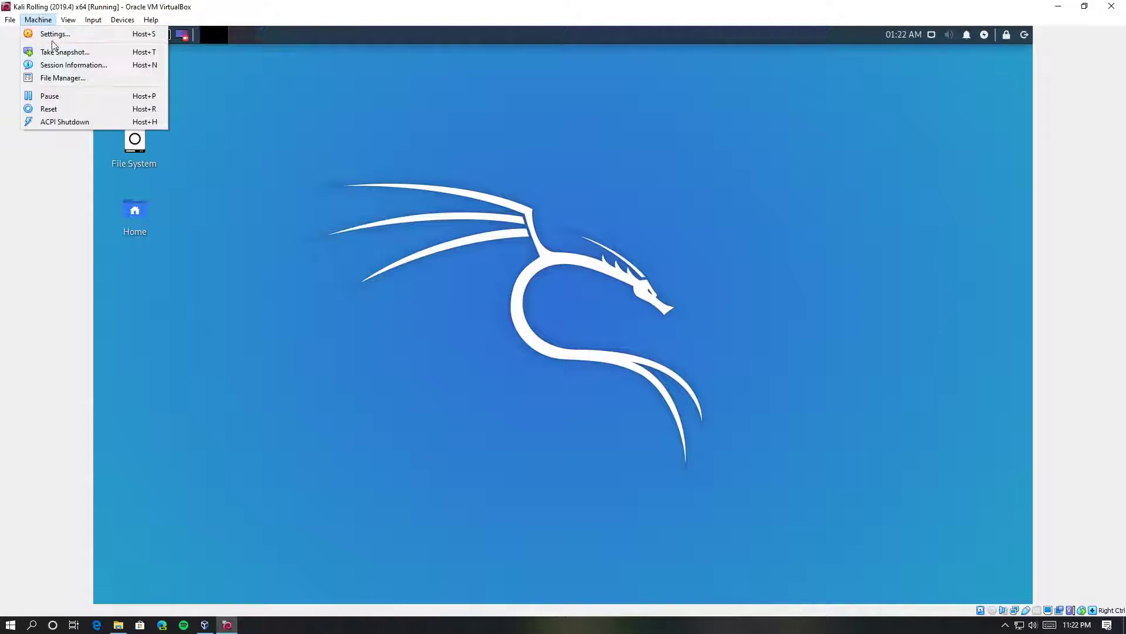
pyautogui.click(262, 93)
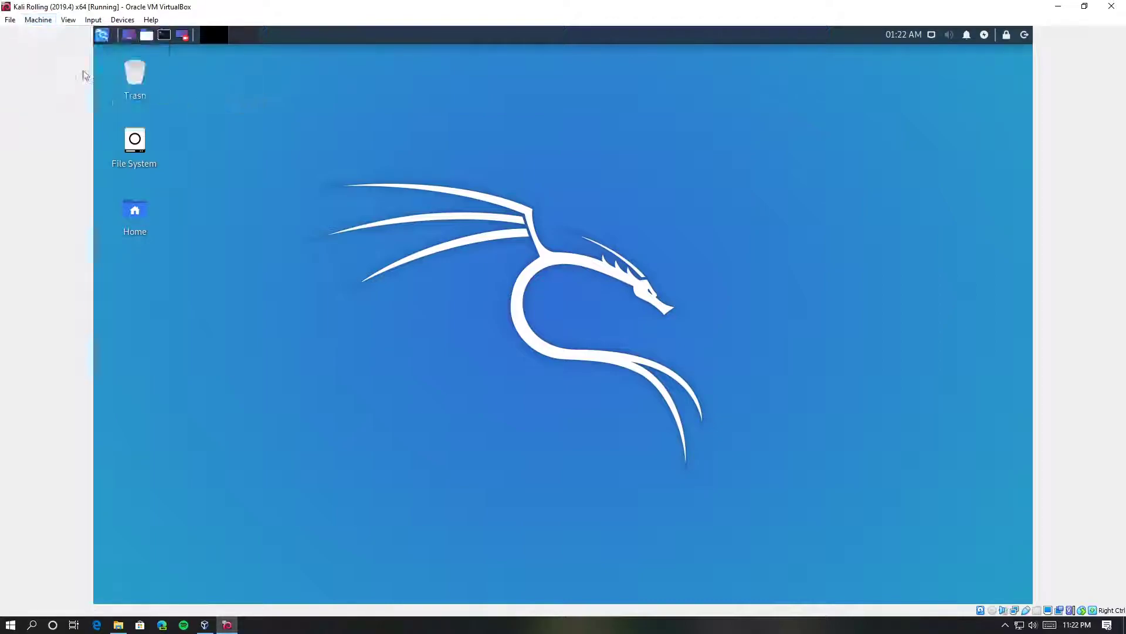
pyautogui.click(61, 21)
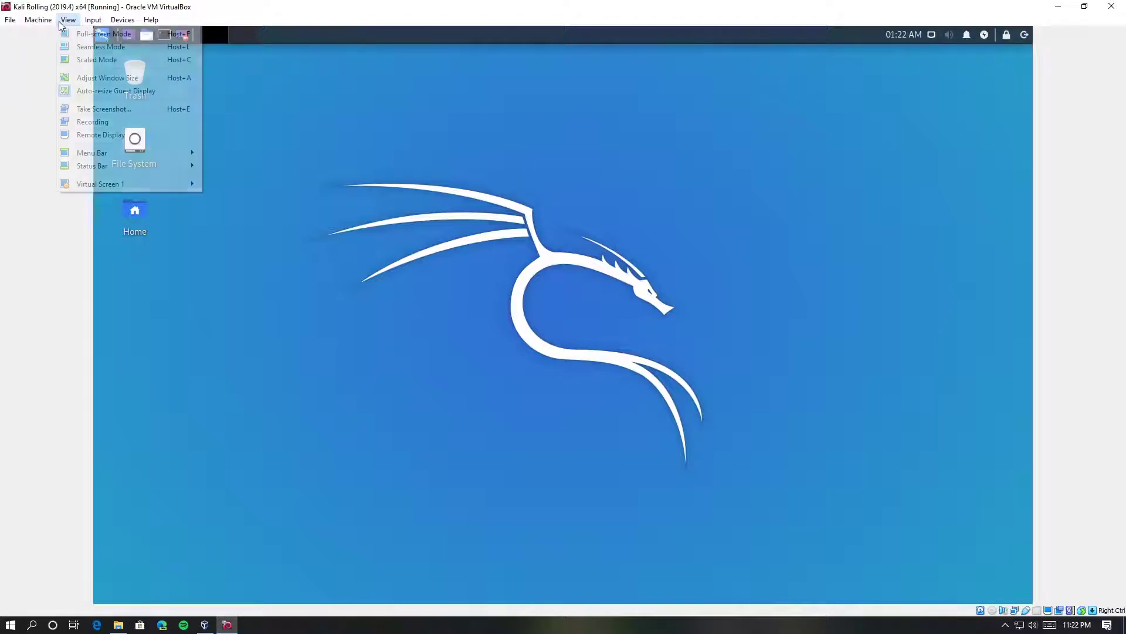
pyautogui.click(94, 39)
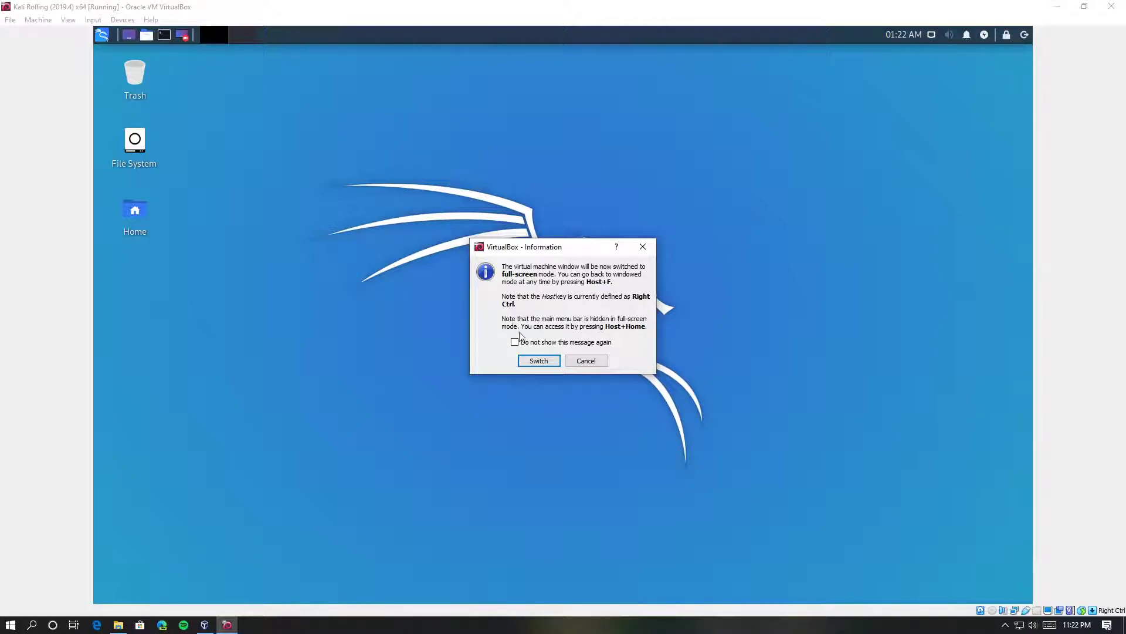
pyautogui.click(530, 357)
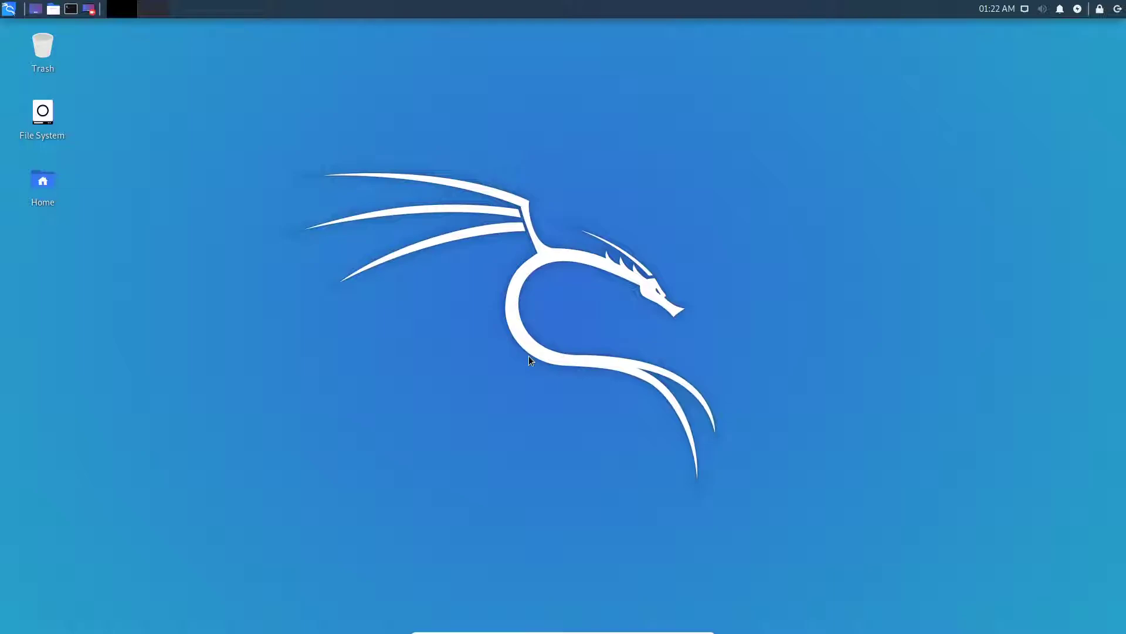
# Open the Kali applications menu to browse favourites like Terminal Emulator, then close it
pyautogui.click(8, 8)
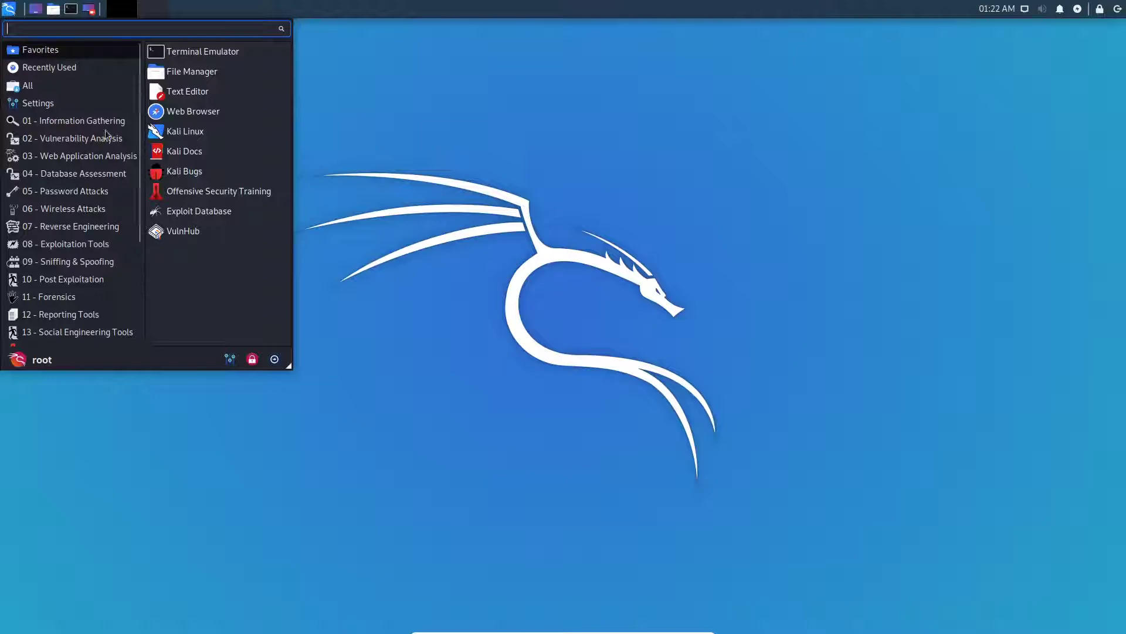
pyautogui.click(525, 195)
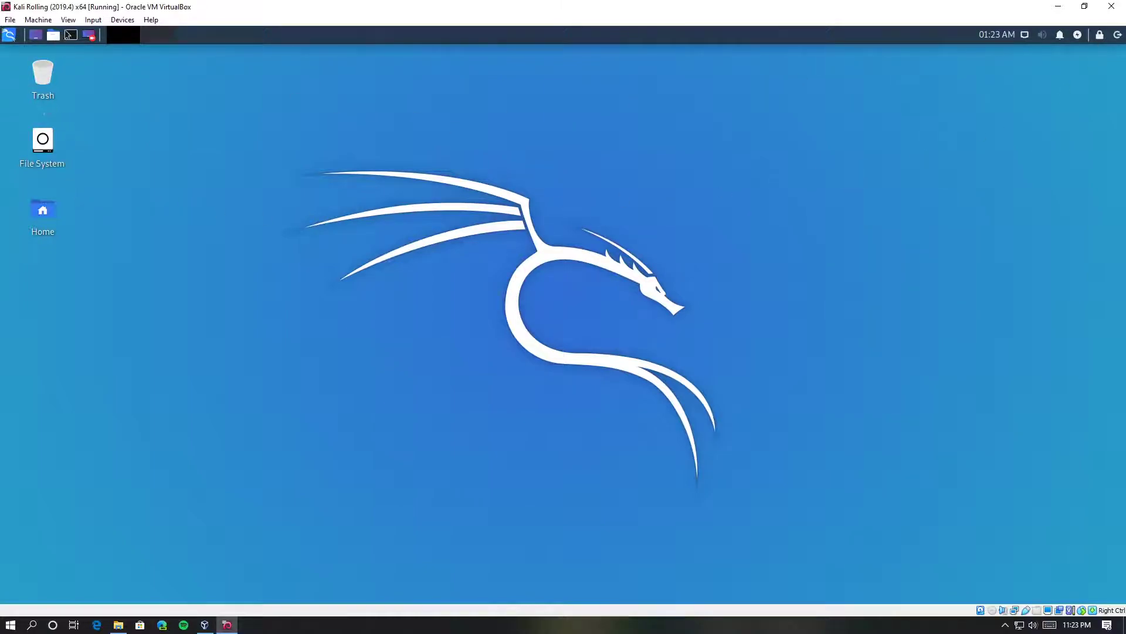
# Open a root terminal, cancel the log-out prompt, and run 'shutdown now' to power off Kali
pyautogui.click(1118, 34)
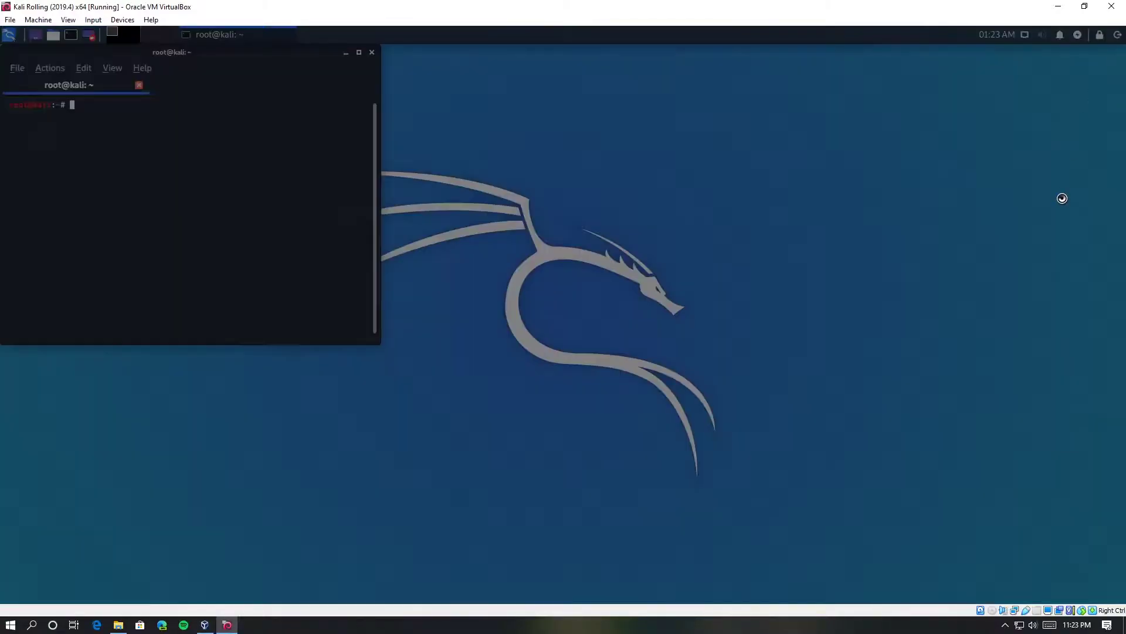
pyautogui.click(681, 398)
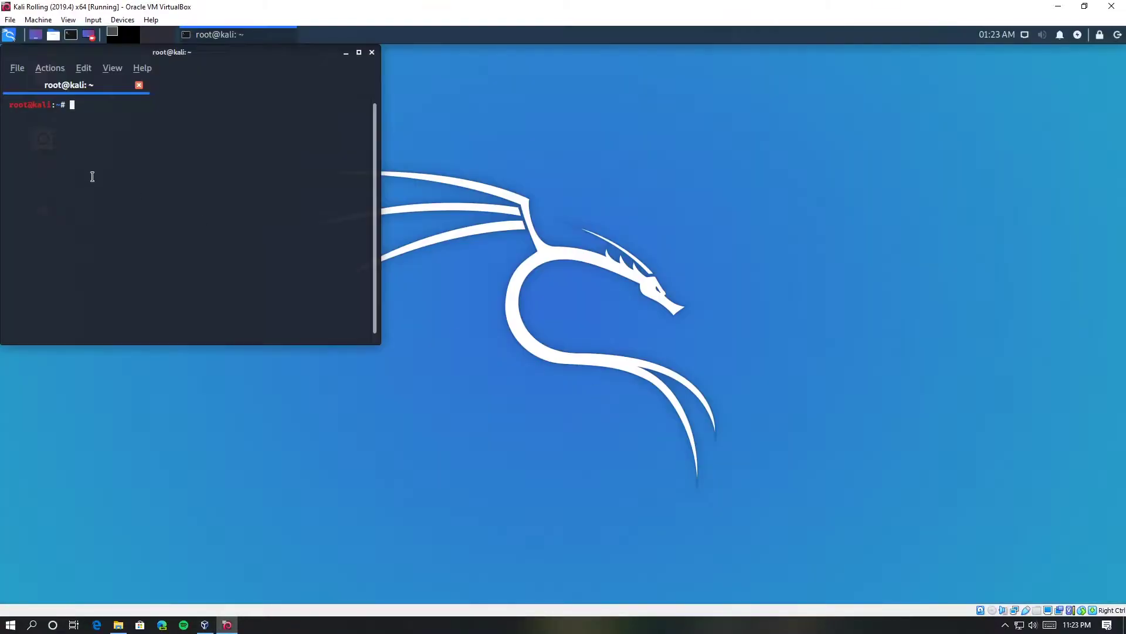
pyautogui.write('shutdown now')
pyautogui.press('Return')
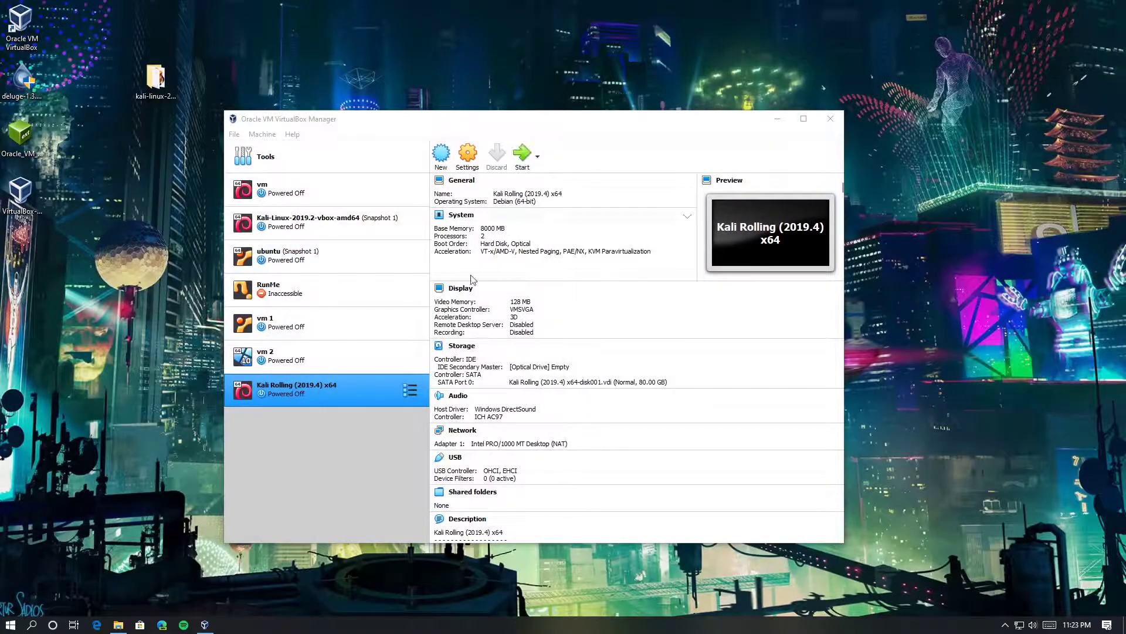